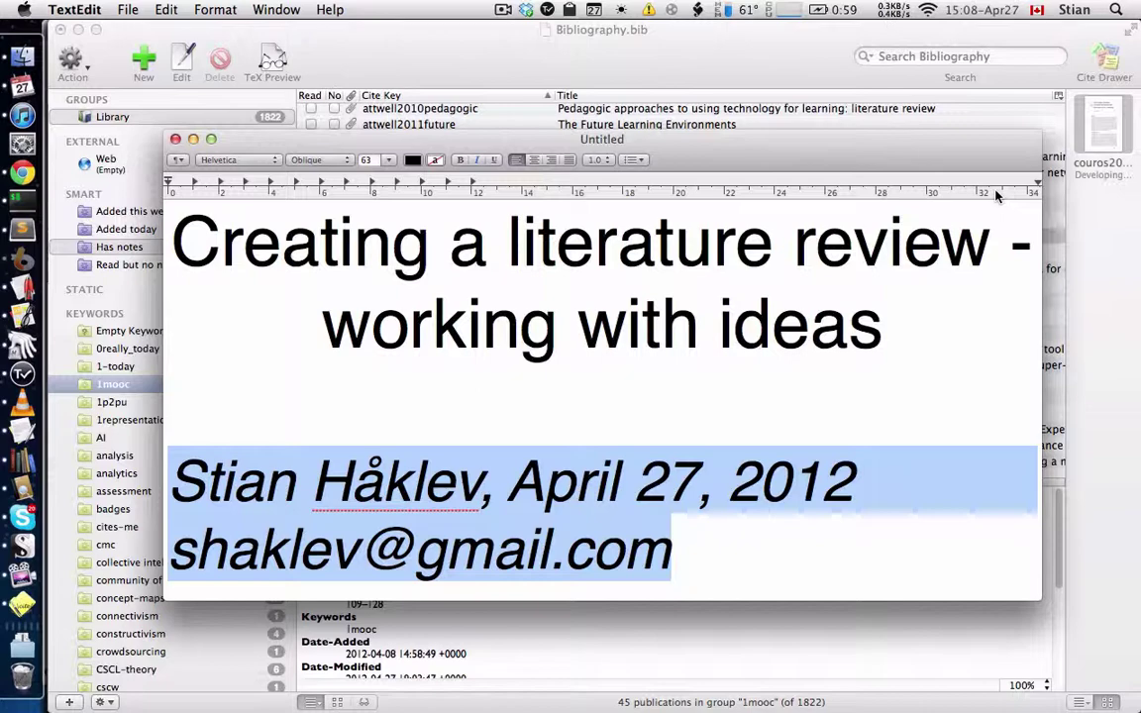
- Open the PDF of couros2010developing from BibDesk in Skim and look through its highlights and the "Theoretical underpinnings" note
left_click(823, 49)
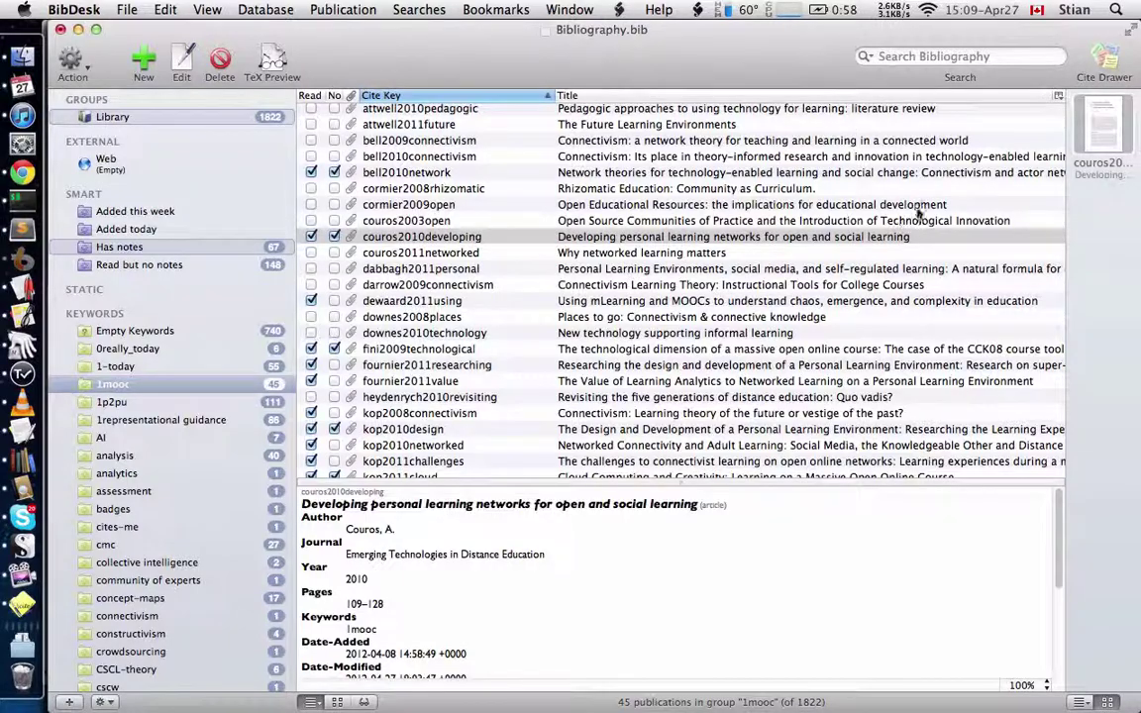
key("super+shift+o")
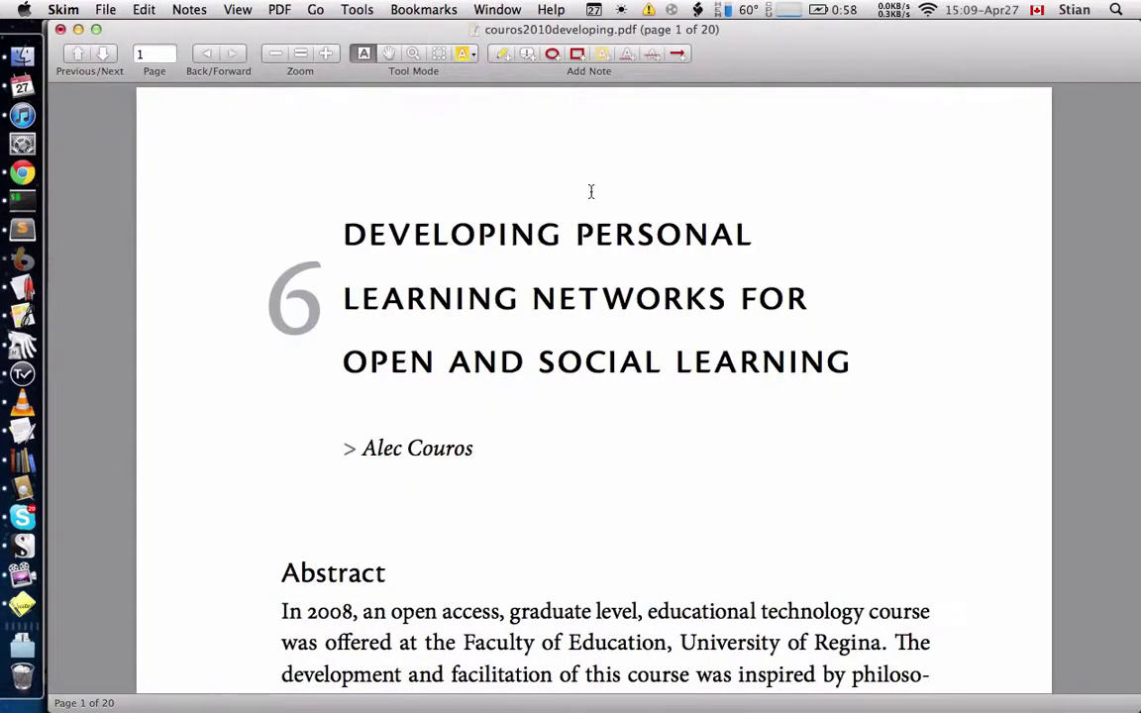
scroll(591, 191, "down", 15)
scroll(592, 196, "up", 6)
scroll(592, 196, "up", 10)
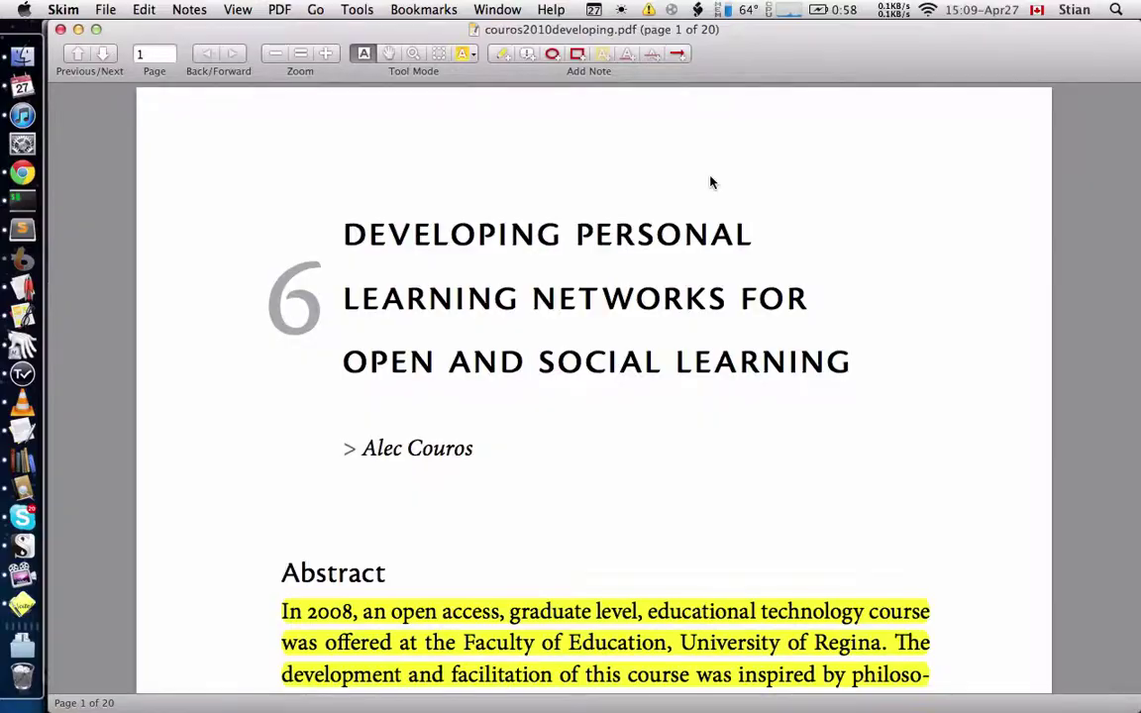
scroll(711, 183, "down", 15)
scroll(710, 182, "down", 15)
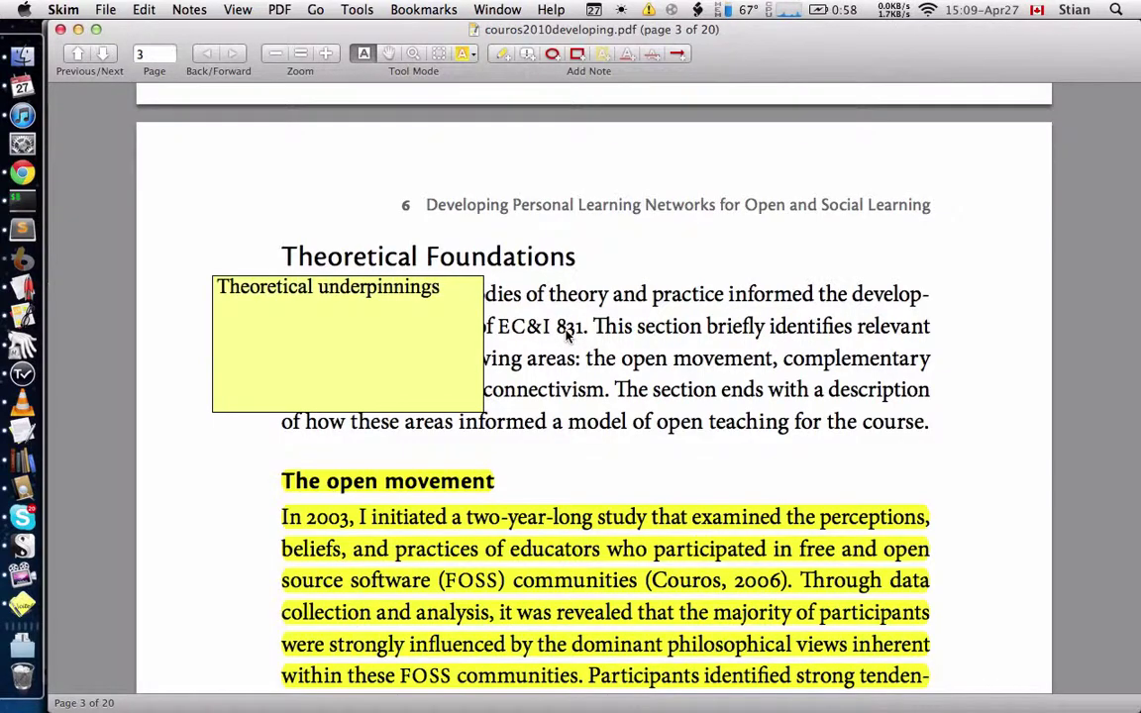
- Switch to Chrome and review the exported highlights on the ref:couros2010developing wiki page
key("super+Tab")
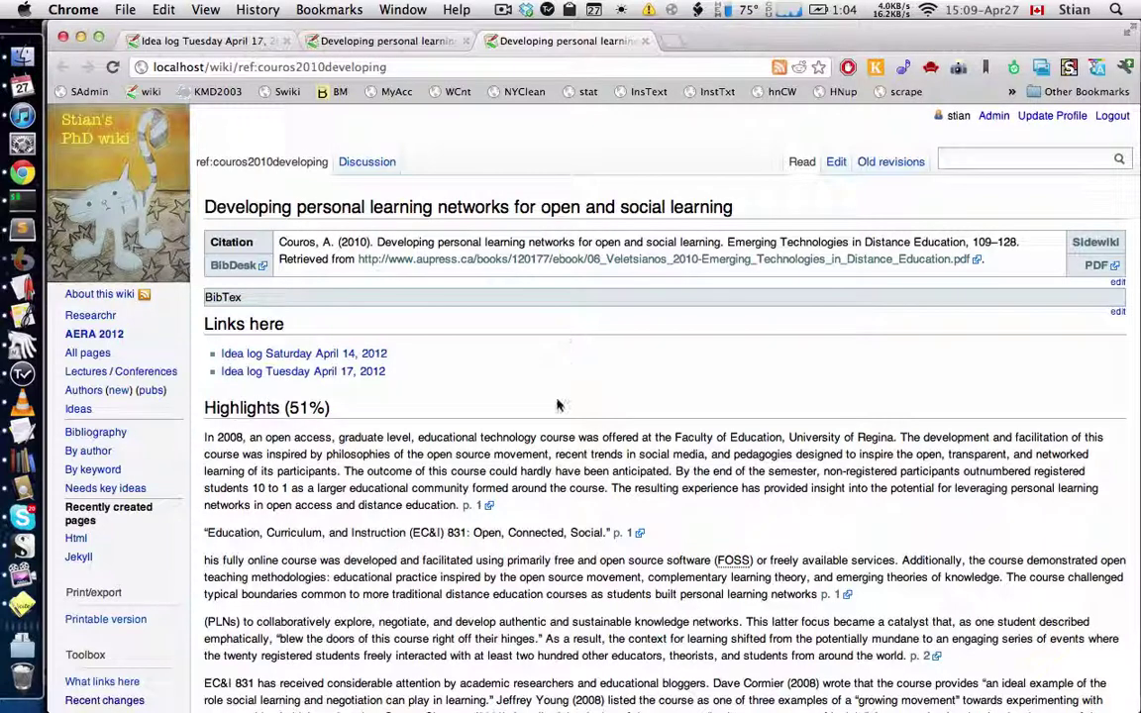
scroll(525, 372, "down", 5)
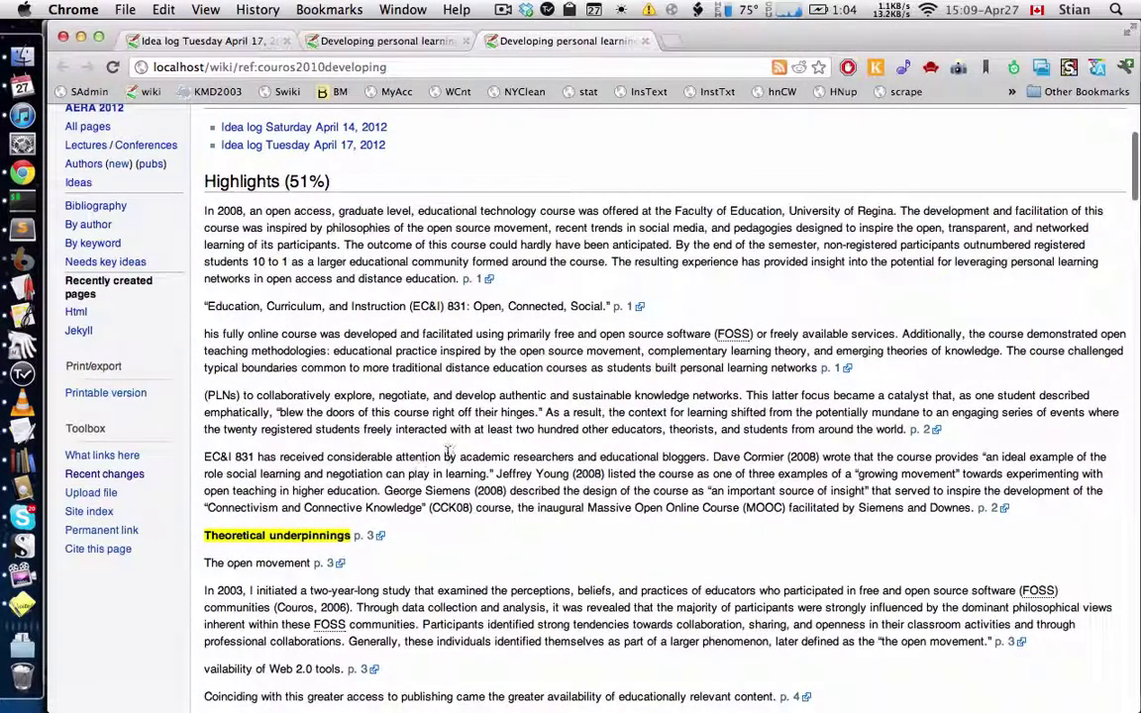
scroll(588, 389, "up", 4)
scroll(588, 389, "up", 1)
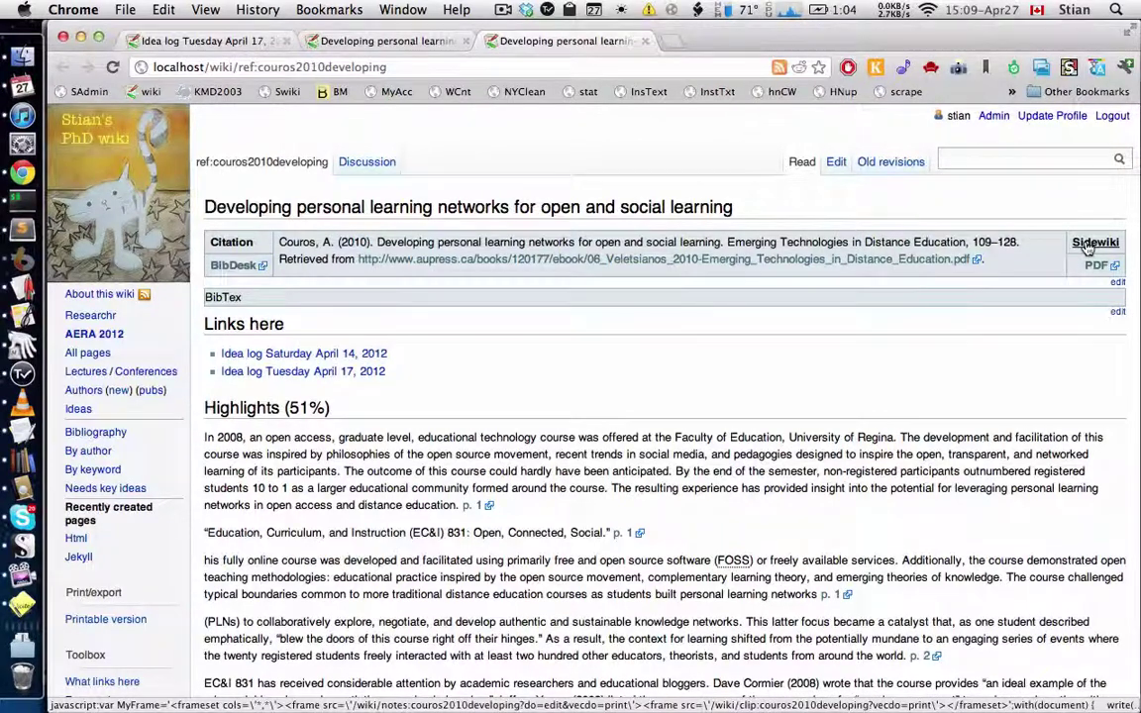
- Open the Sidewiki editor for couros2010developing, insert the article notes under the heading "Key ideas" and save them
left_click(1088, 243)
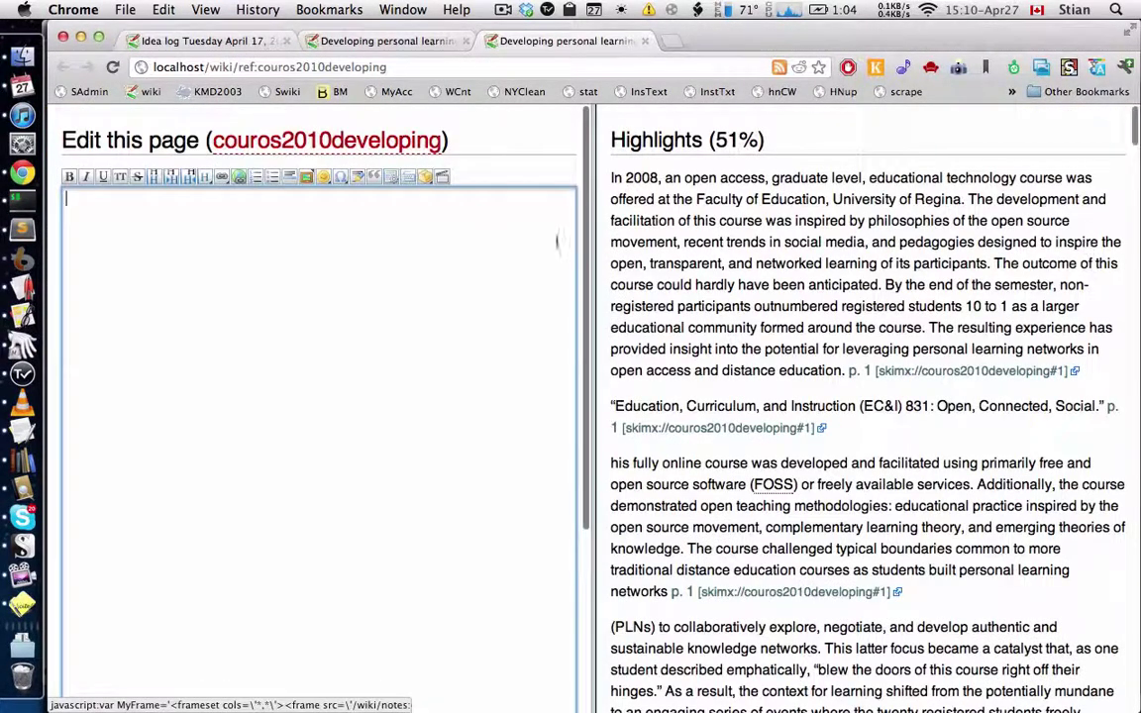
type("h1. Key ideas")
scroll(632, 331, "down", 10)
key("super+v")
scroll(333, 319, "down", 10)
scroll(333, 319, "down", 15)
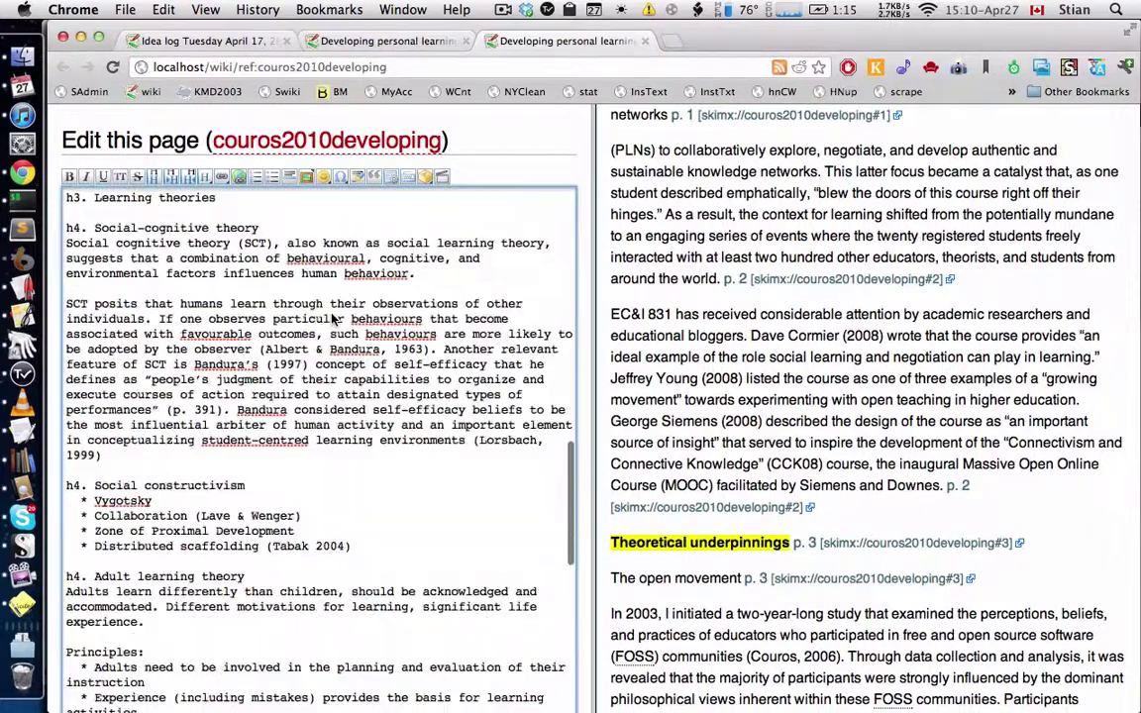
scroll(399, 680, "down", 10)
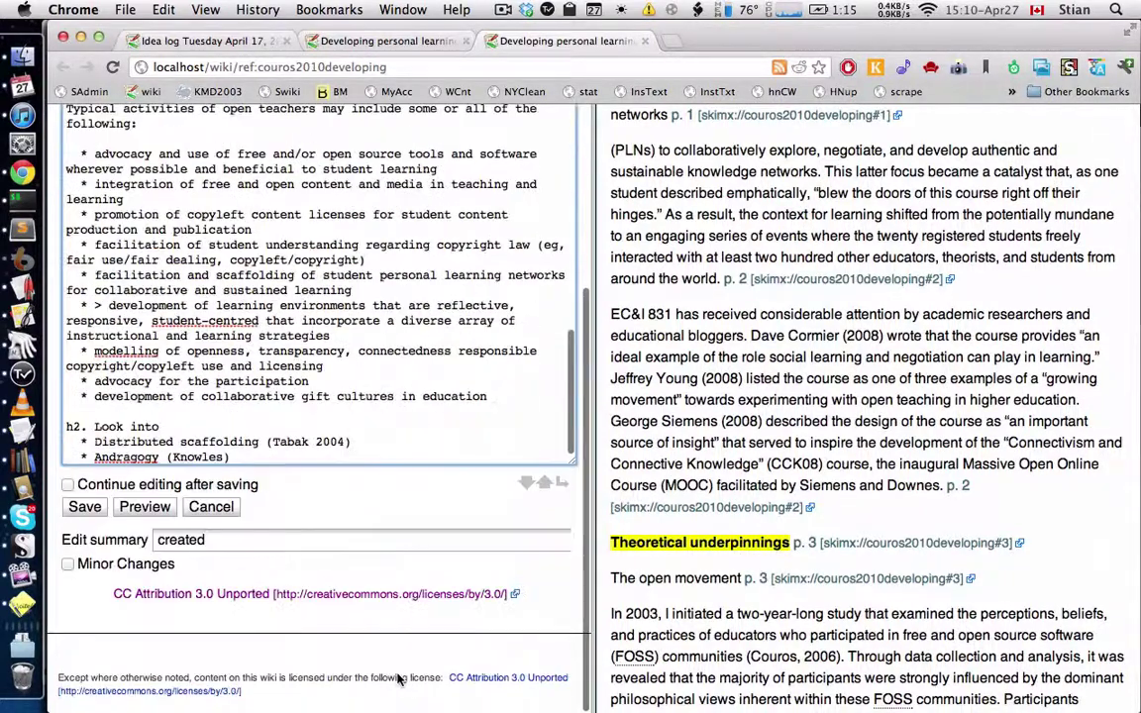
left_click(85, 506)
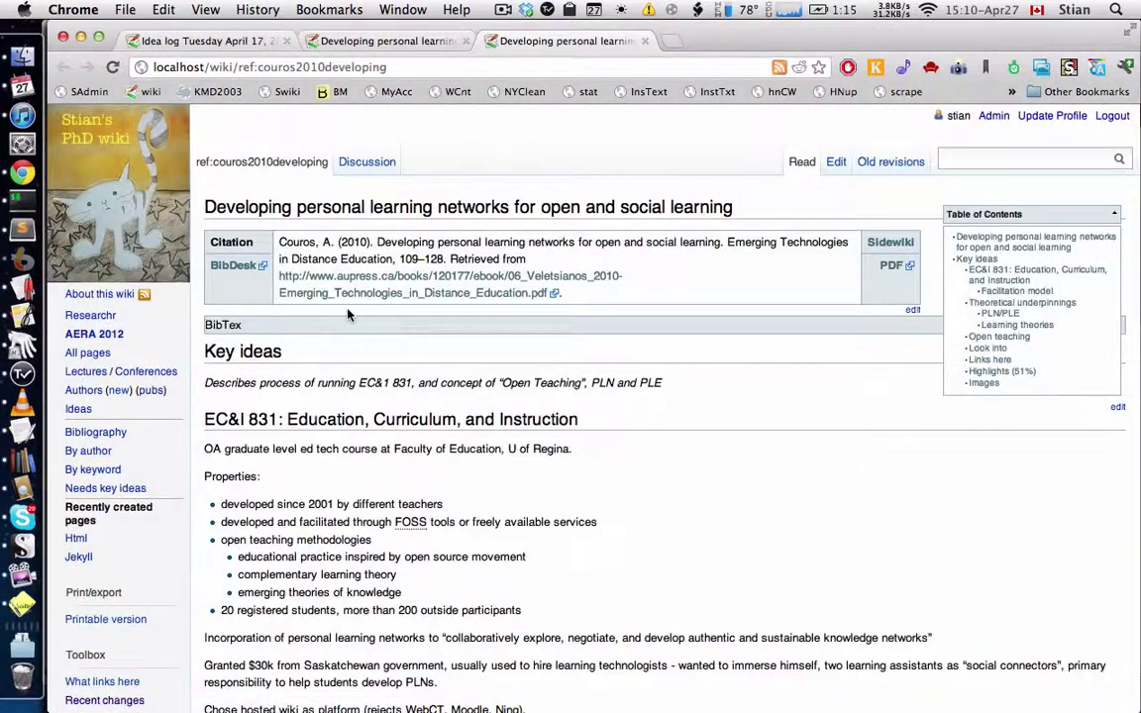
- Look over the saved couros2010developing page, from the key ideas down to the highlights
scroll(312, 276, "down", 5)
scroll(294, 307, "down", 20)
scroll(350, 325, "down", 5)
scroll(407, 562, "down", 7)
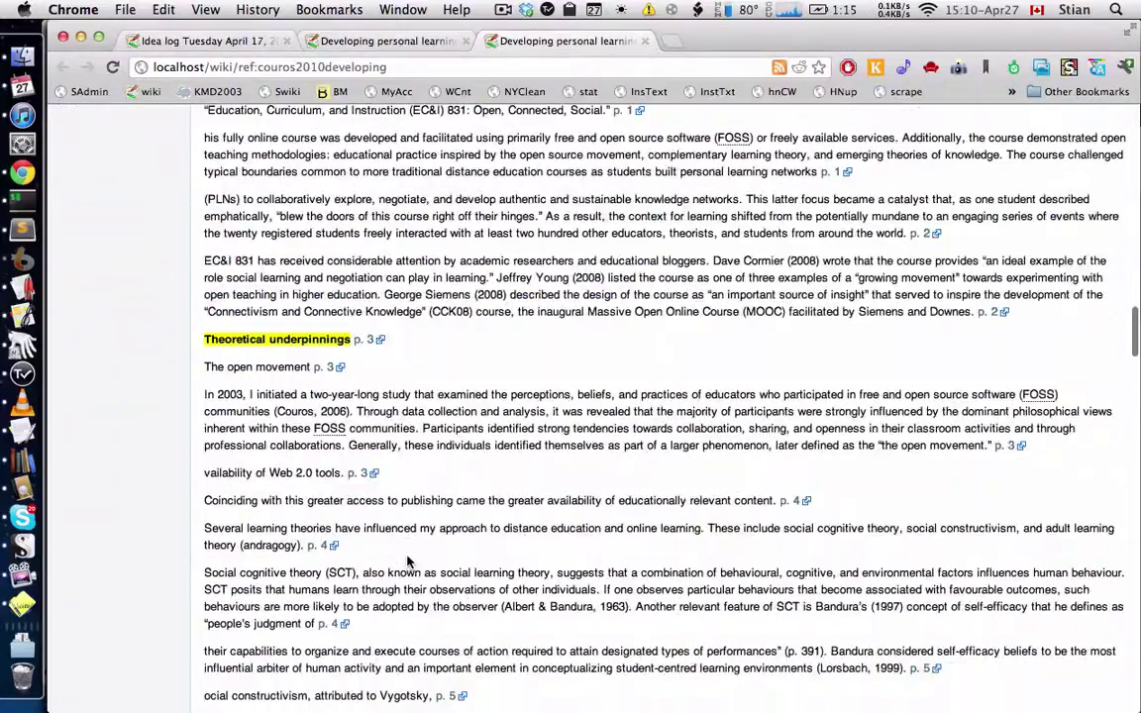
scroll(407, 561, "up", 20)
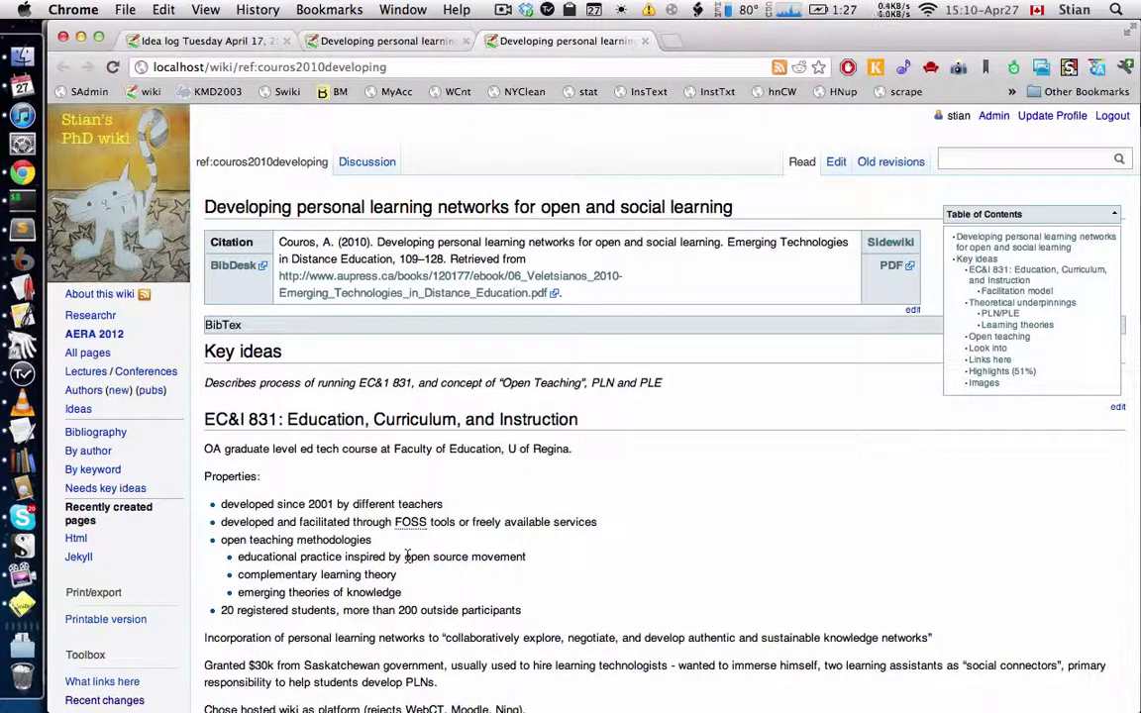
- Jump to the wiki page Sandbox:Out
left_click(239, 69)
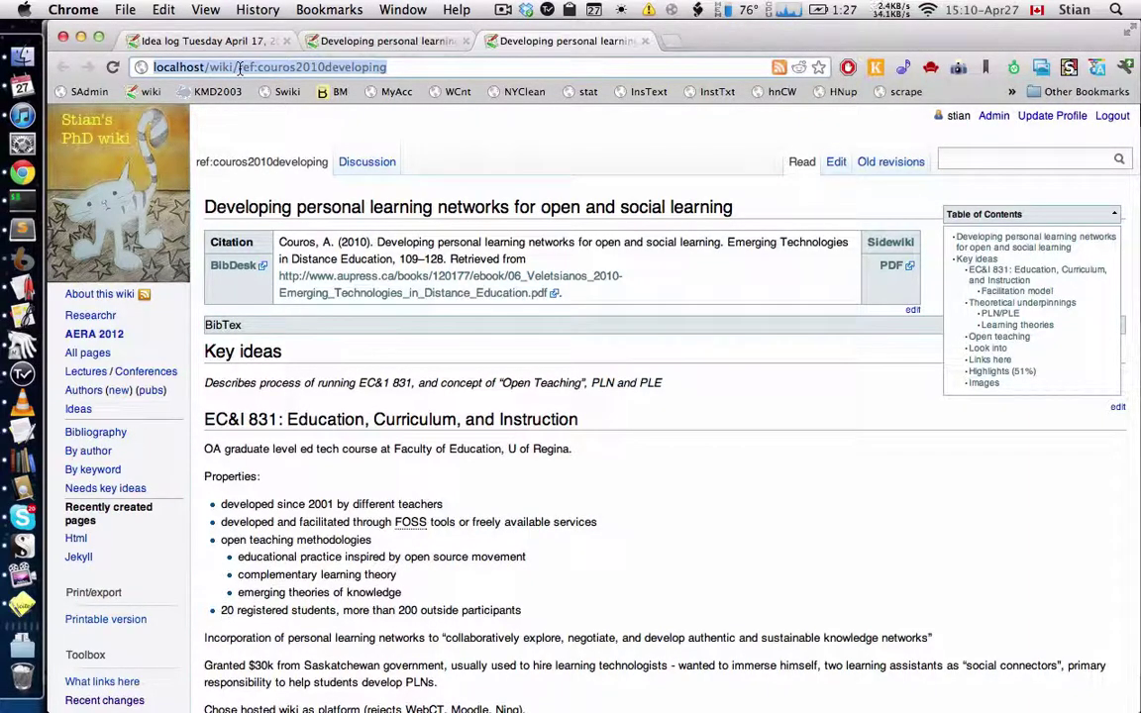
key("ctrl+alt+super+j")
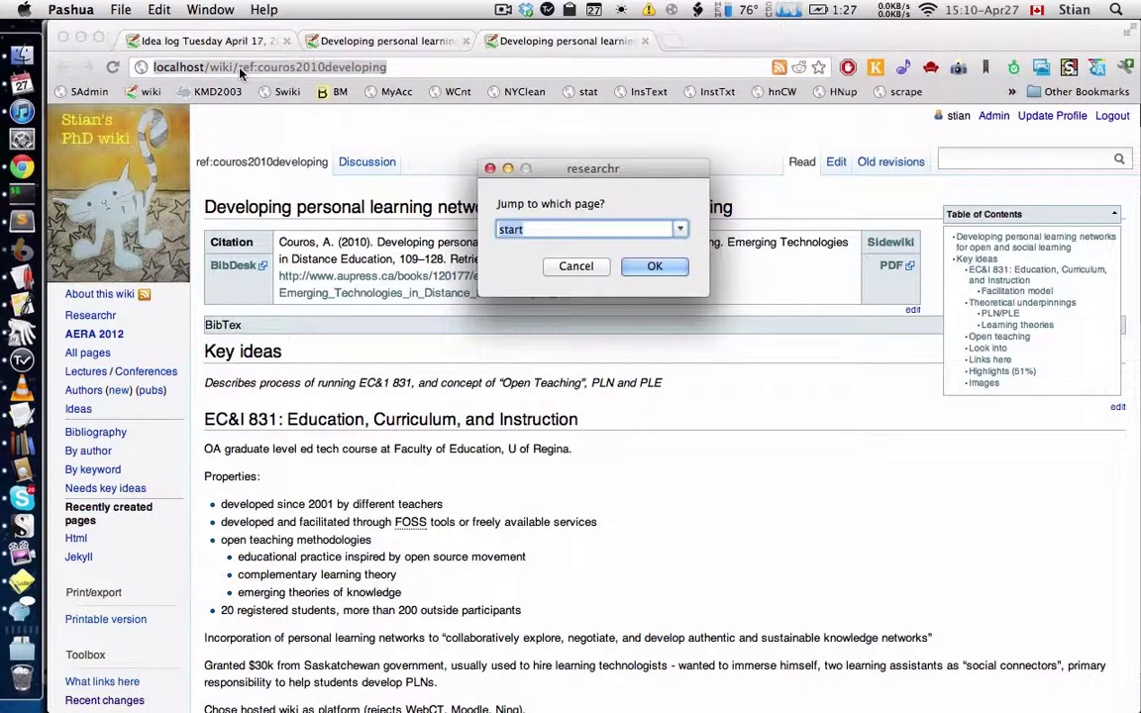
type("Sandbox:Out")
key("Return")
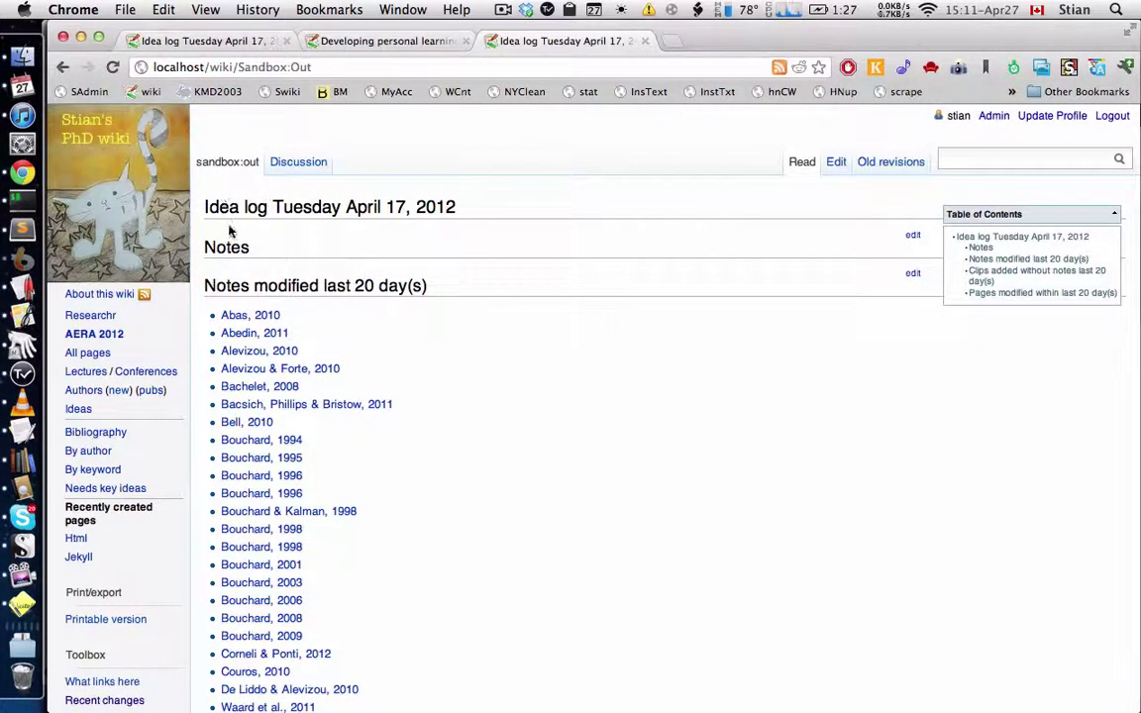
- Open the Bouchard 1994 and Bouchard 1995 references from the list of recently modified notes in separate tabs
scroll(319, 297, "down", 3)
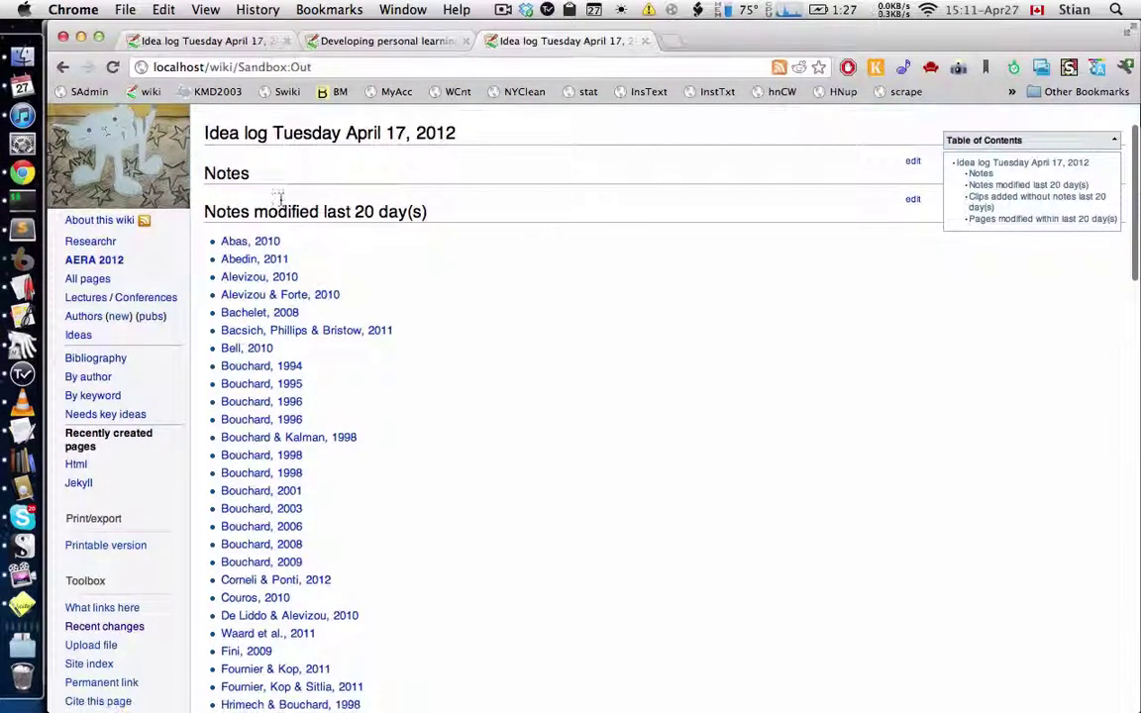
scroll(389, 303, "down", 10)
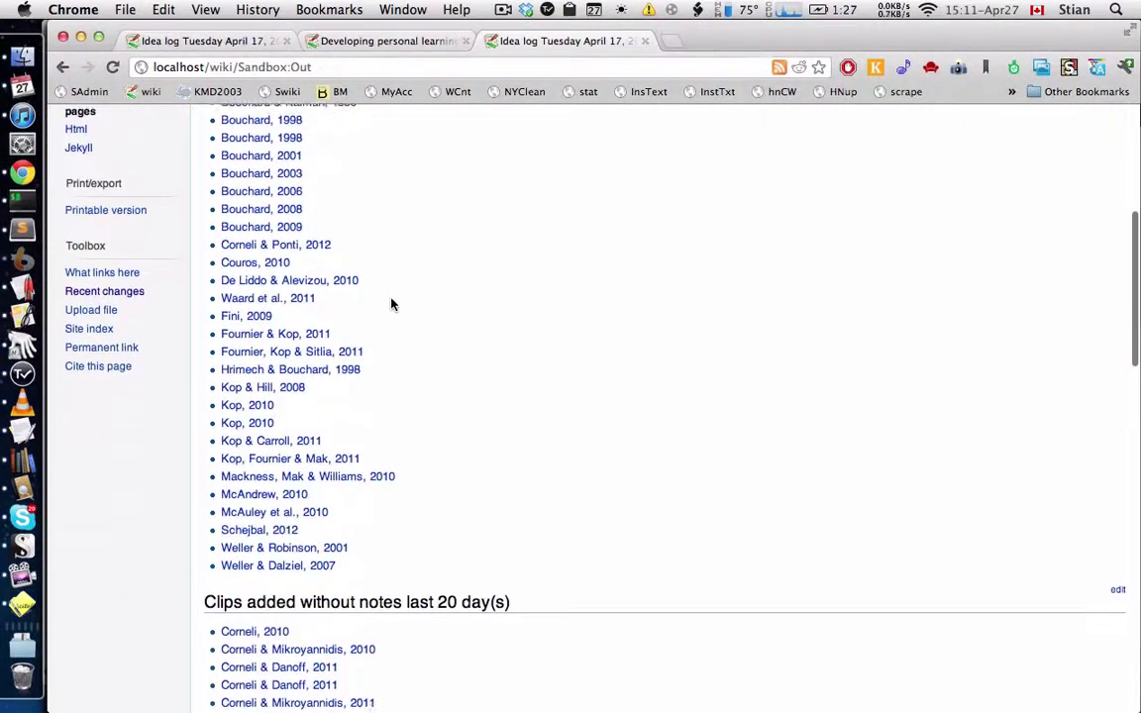
scroll(389, 303, "up", 5)
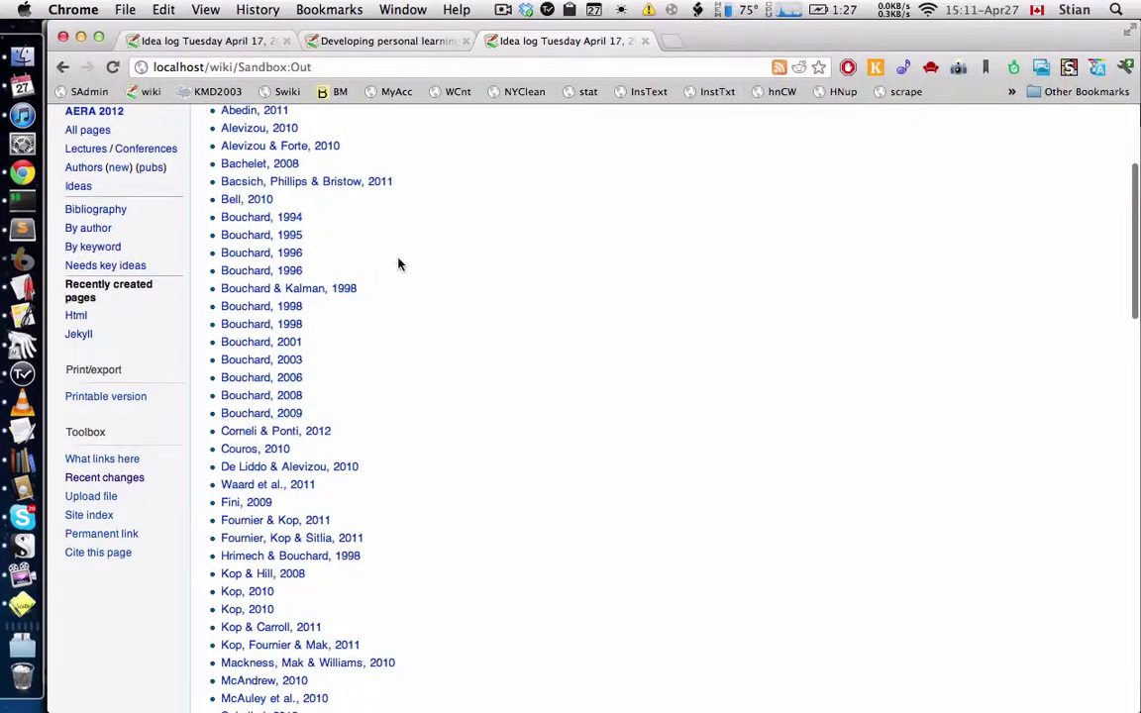
scroll(397, 262, "down", 10)
scroll(398, 264, "up", 9)
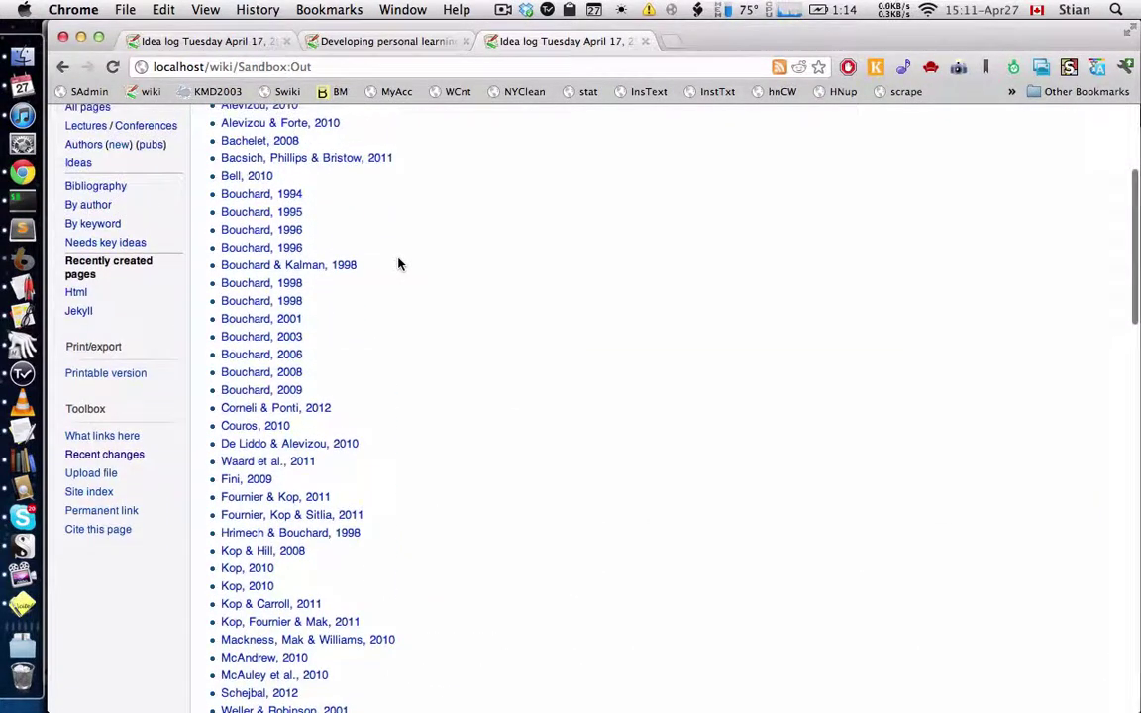
left_click(288, 194, "super")
left_click(287, 211, "super")
- Review the notes and highlights on both opened Bouchard pages and return to the Sandbox:Out list
key("super+alt+Right")
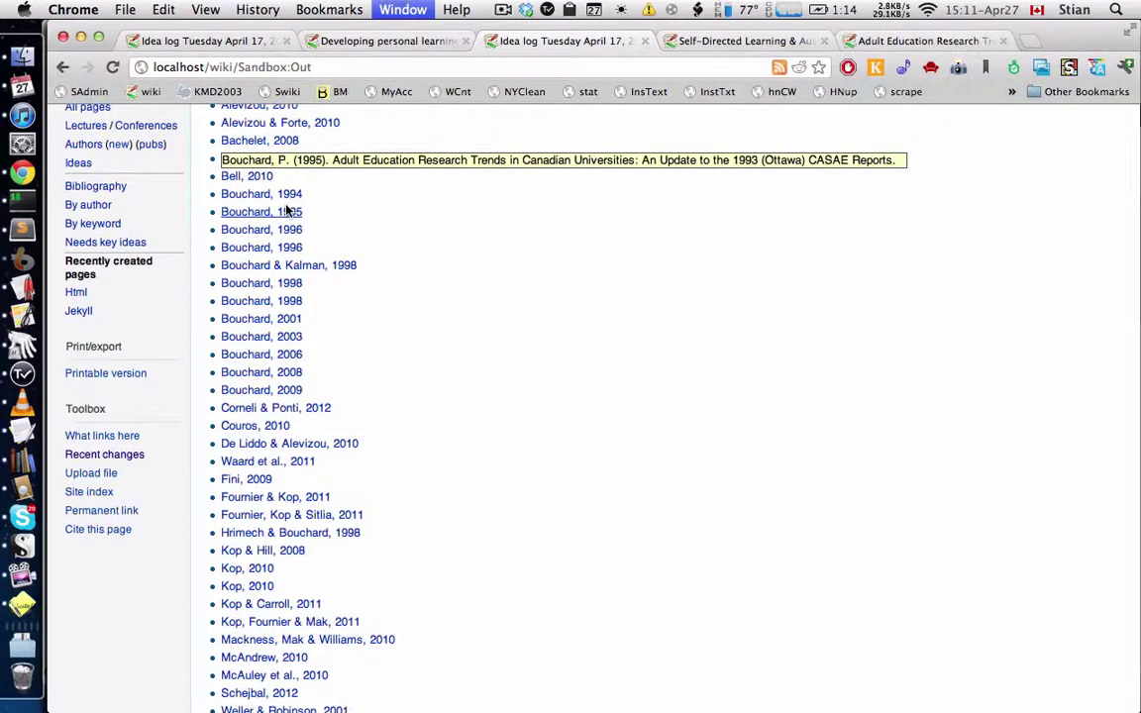
scroll(511, 325, "down", 8)
scroll(510, 325, "down", 4)
scroll(511, 327, "up", 9)
key("super+alt+Right")
scroll(511, 332, "down", 5)
scroll(511, 332, "up", 5)
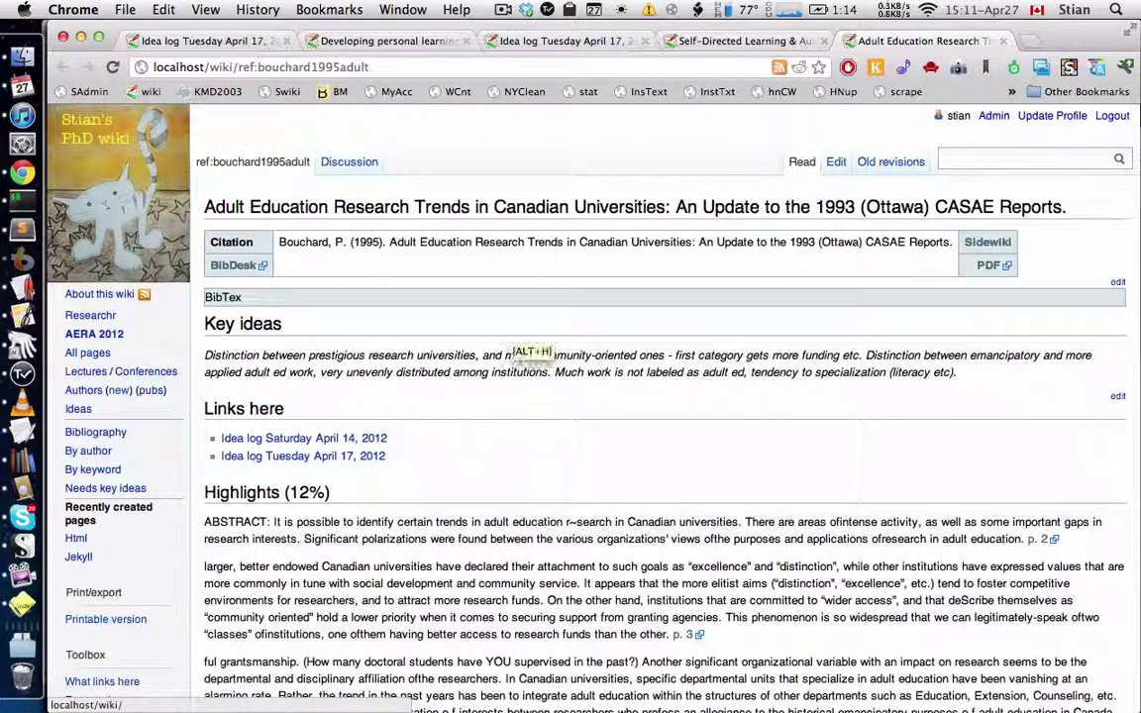
key("super+alt+Left")
key("super+alt+Left")
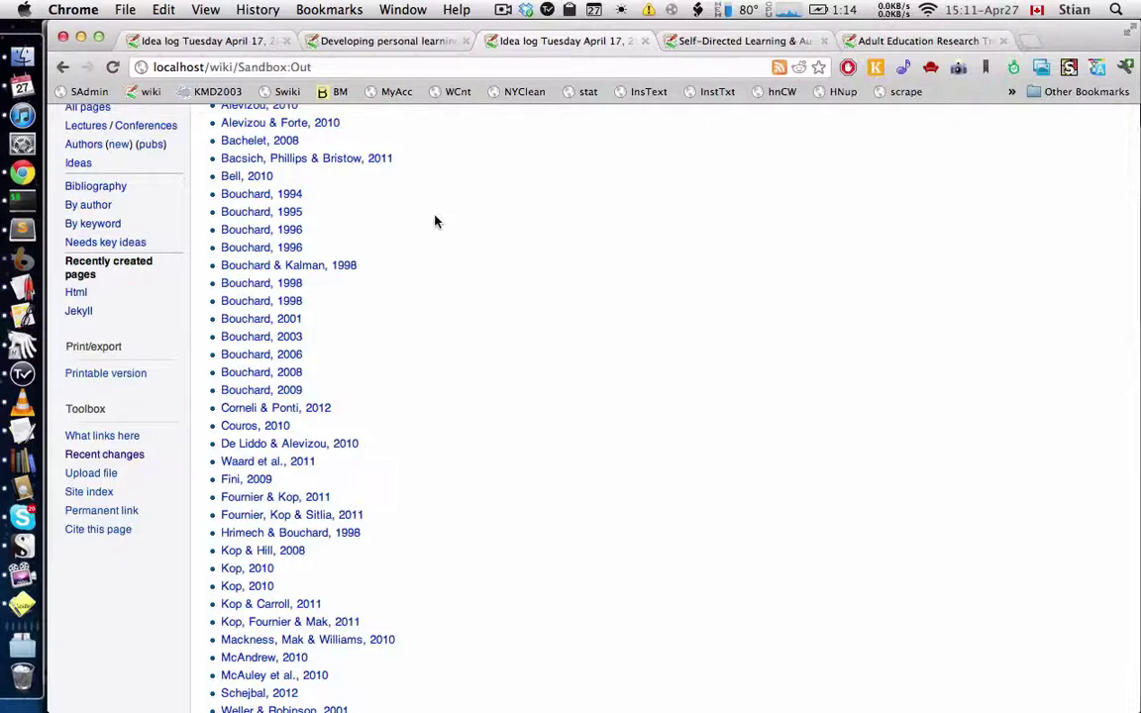
- Switch to the Litreview document in TaskPaper
scroll(436, 222, "down", 1)
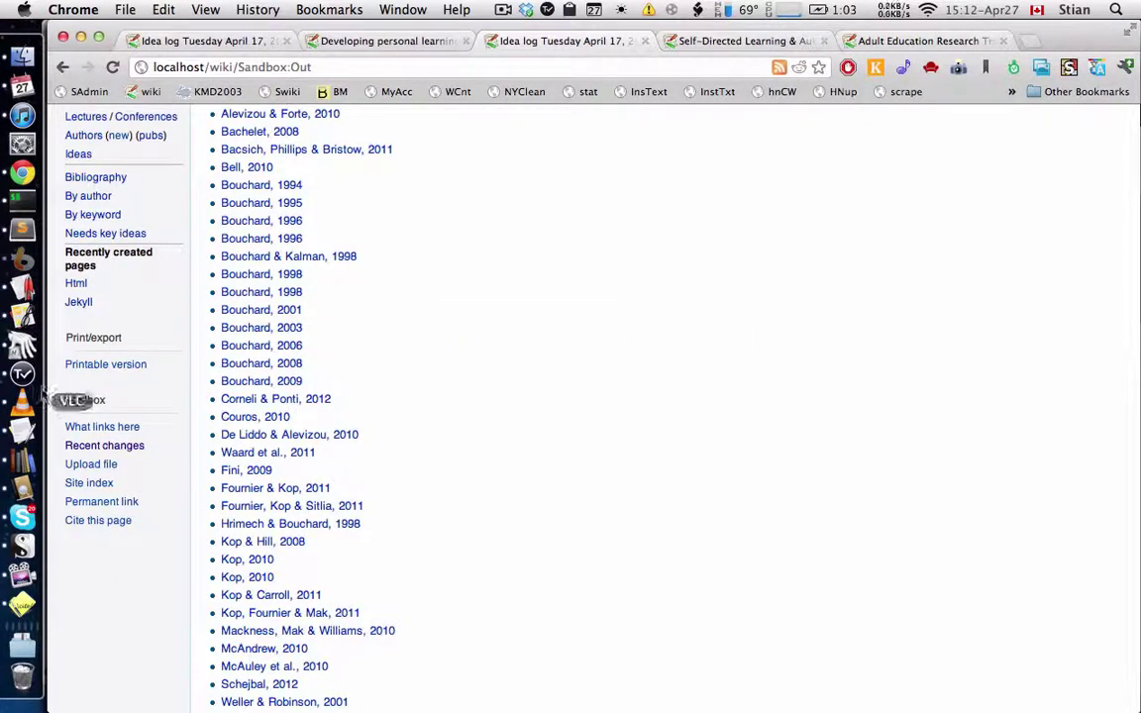
left_click(21, 345)
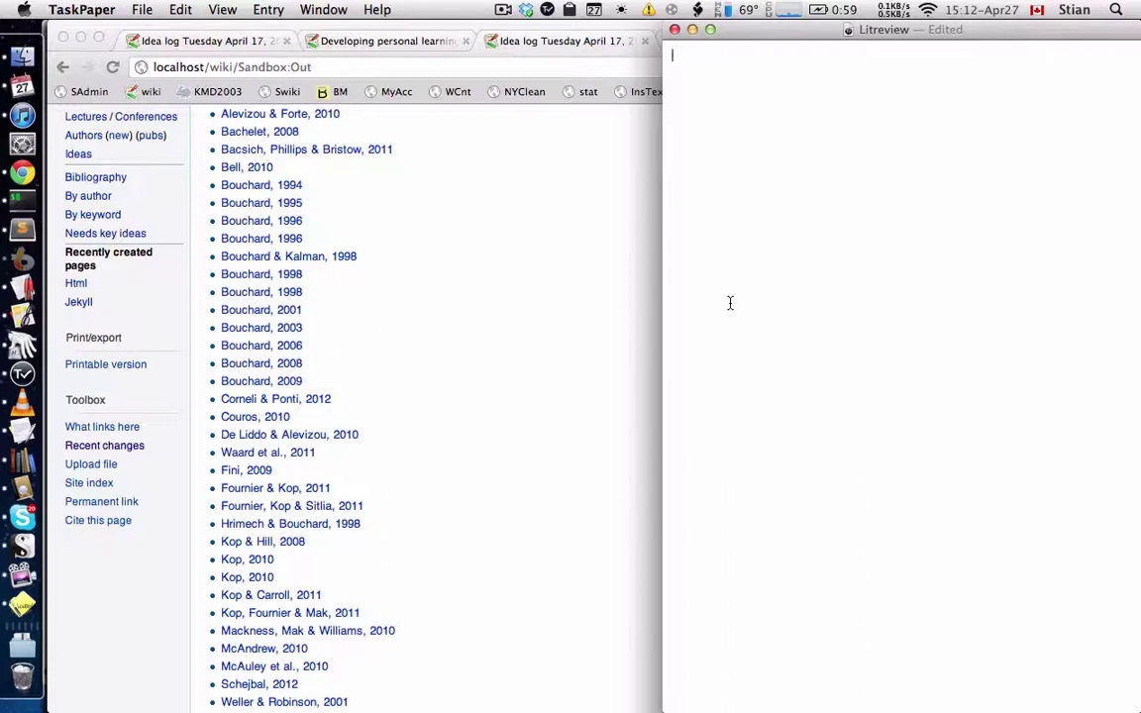
- Add a "Shopping" project containing the task "get milk" to the Litreview document and mark the task as done
type("- Shopp")
type("ing:")
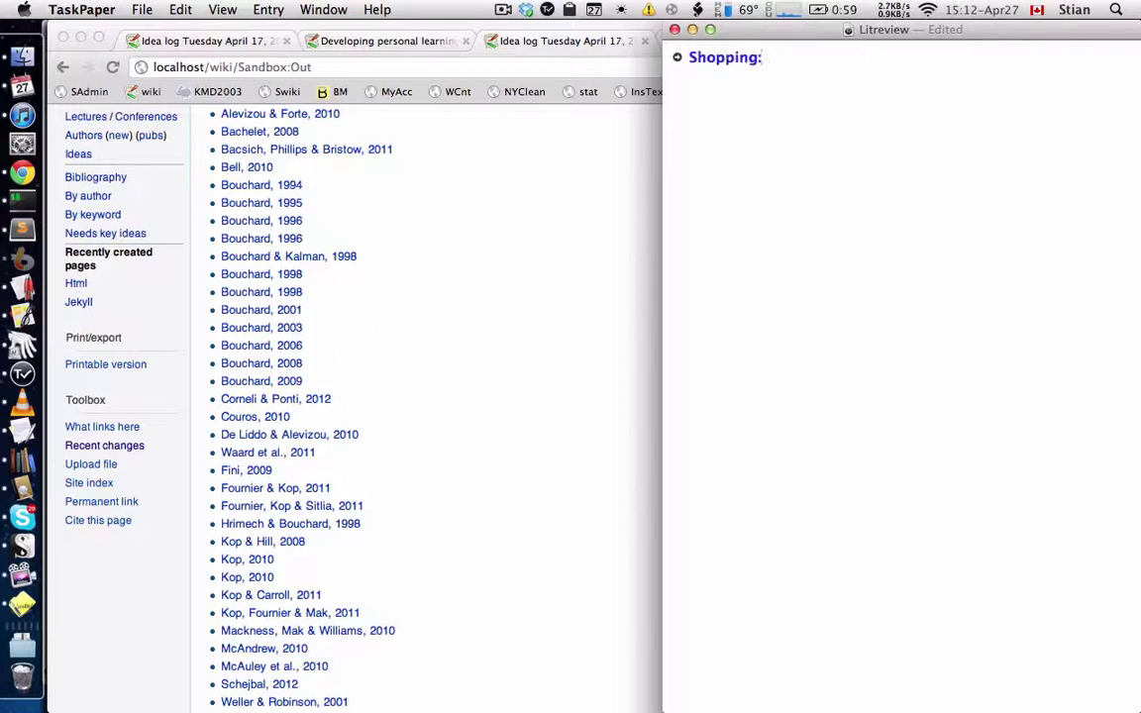
key("Return")
type("-")
key("BackSpace")
key("BackSpace")
type("get milk")
key("Return")
left_click(693, 81)
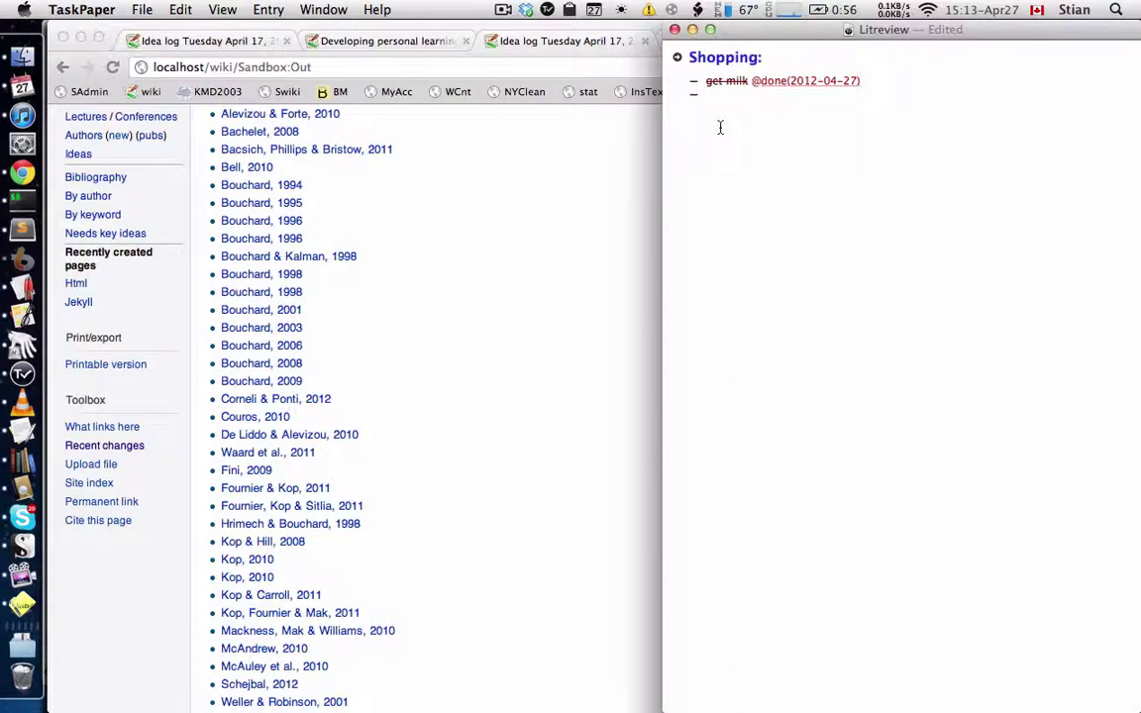
- Undo the Shopping project and its task until the Litreview document is empty
key("super+z")
key("super+z")
key("super+z")
key("super+z")
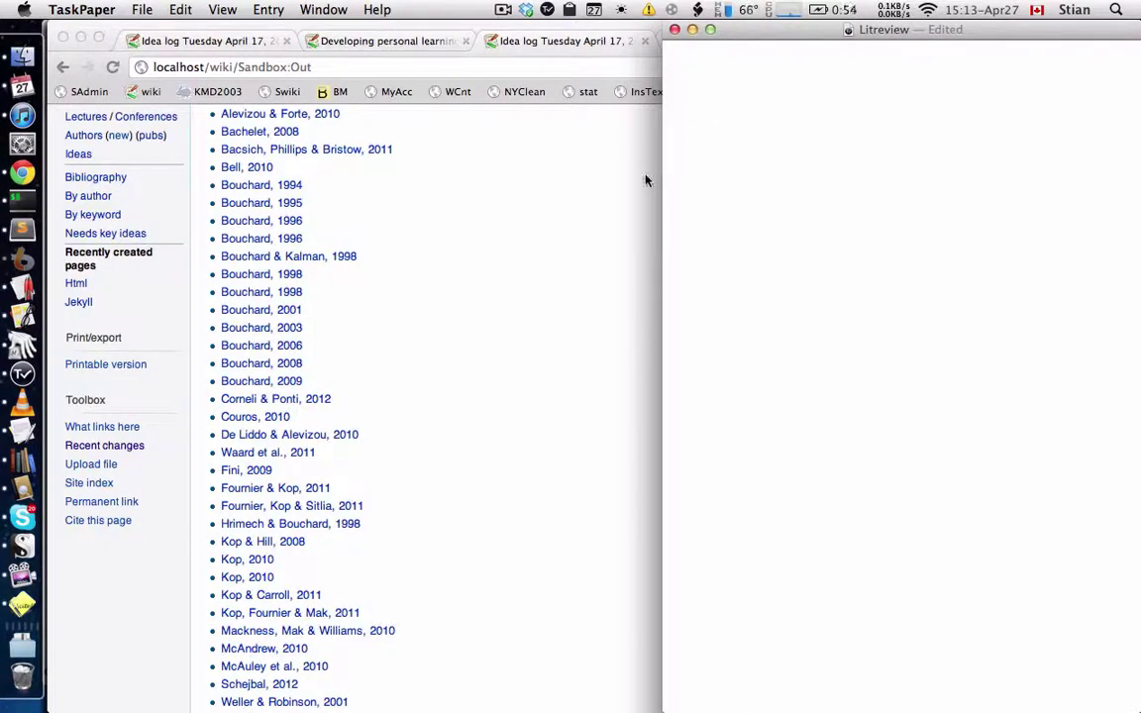
- Switch to Chrome and narrow its window so it sits beside the Litreview document
left_click(646, 177)
left_click_drag(1137, 709, 657, 709)
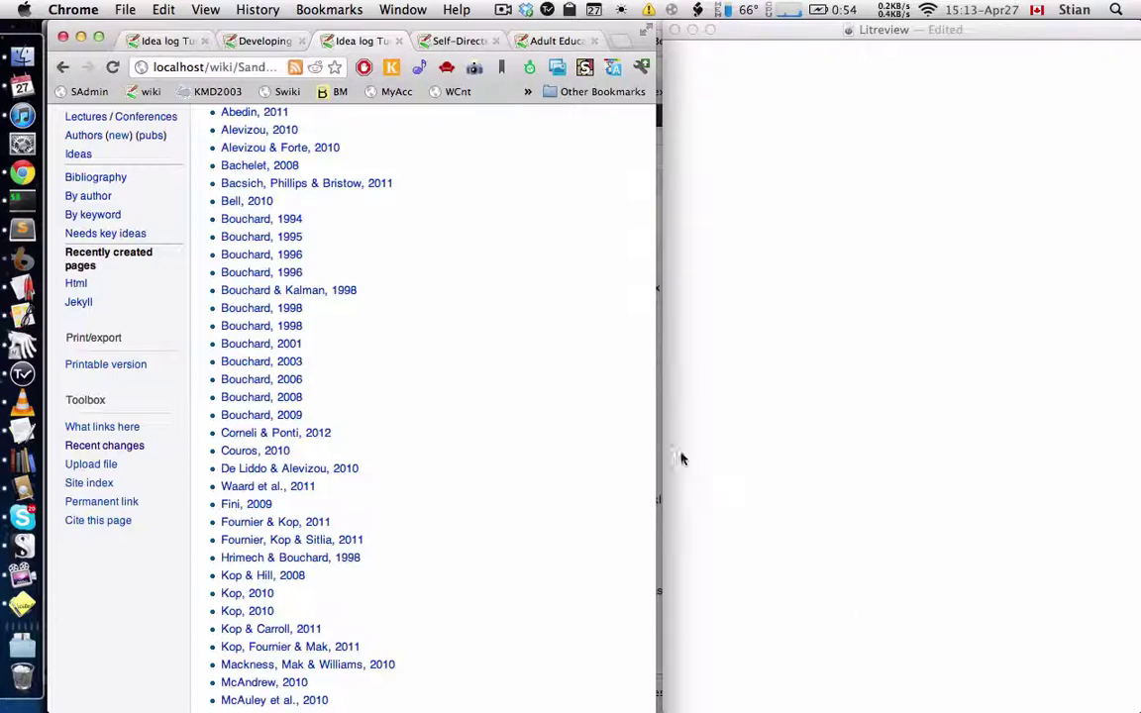
scroll(560, 299, "up", 5)
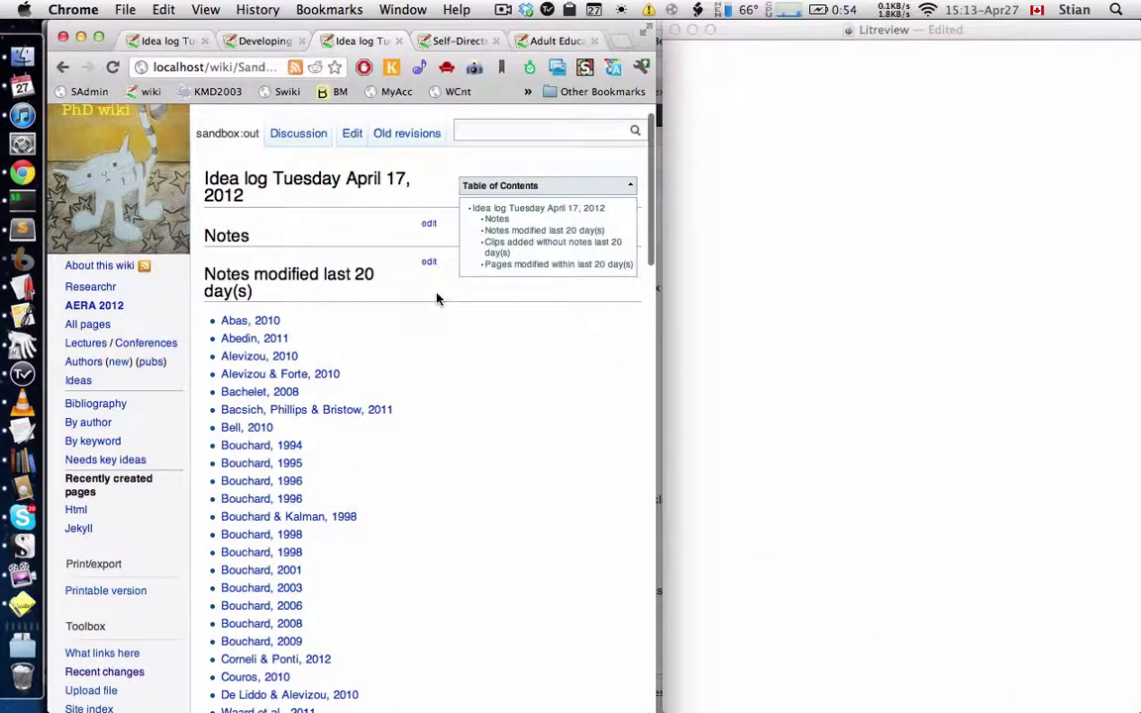
- Copy the cite key from the address of the "Self-Directed Learning & Autodidactic Choice" wiki page
key("ctrl+Tab")
scroll(417, 396, "up", 3)
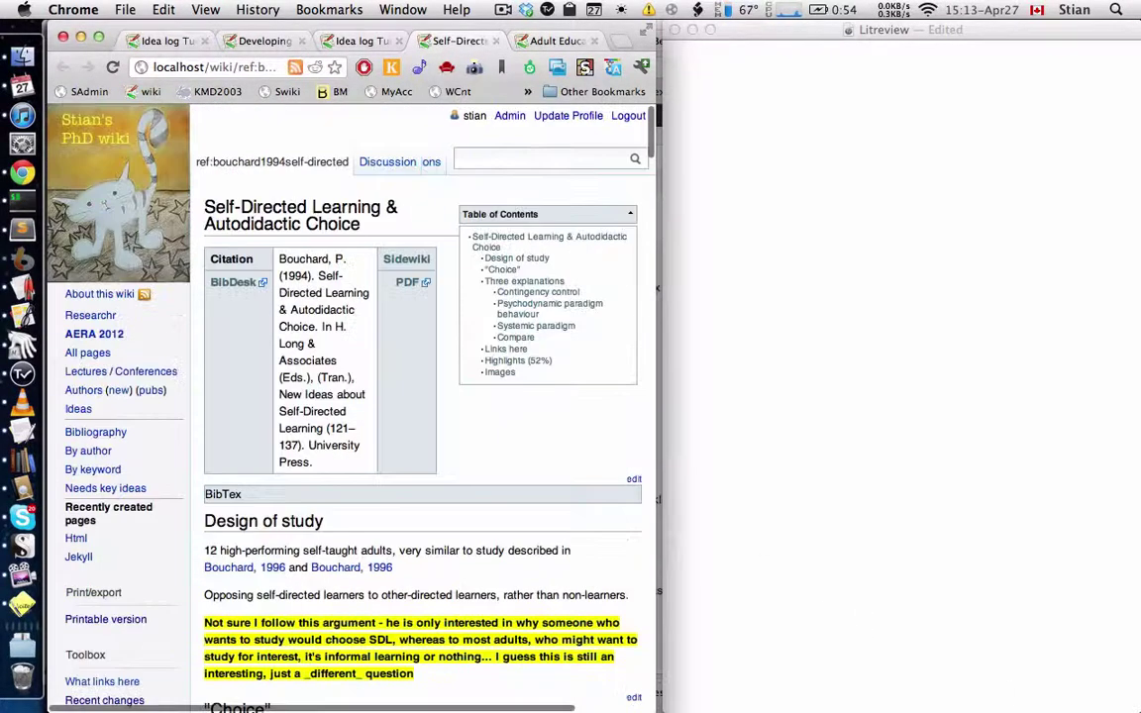
left_click(253, 67)
double_click(252, 67)
left_click_drag(253, 68, 138, 67)
key("super+c")
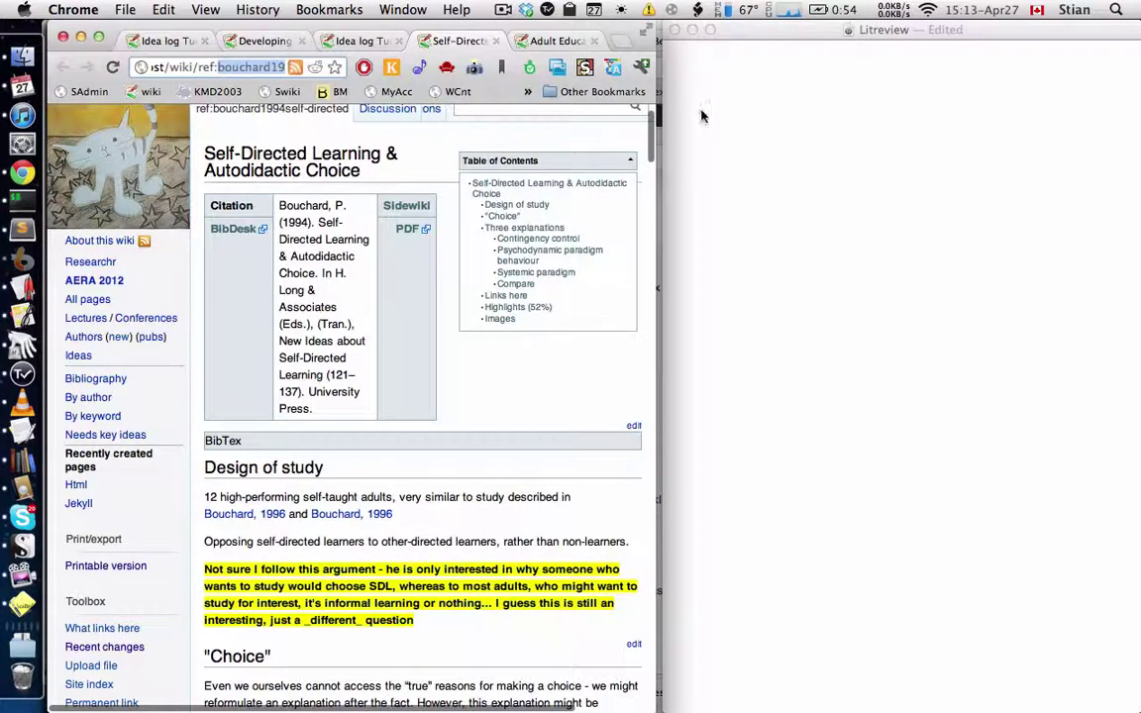
left_click(702, 113)
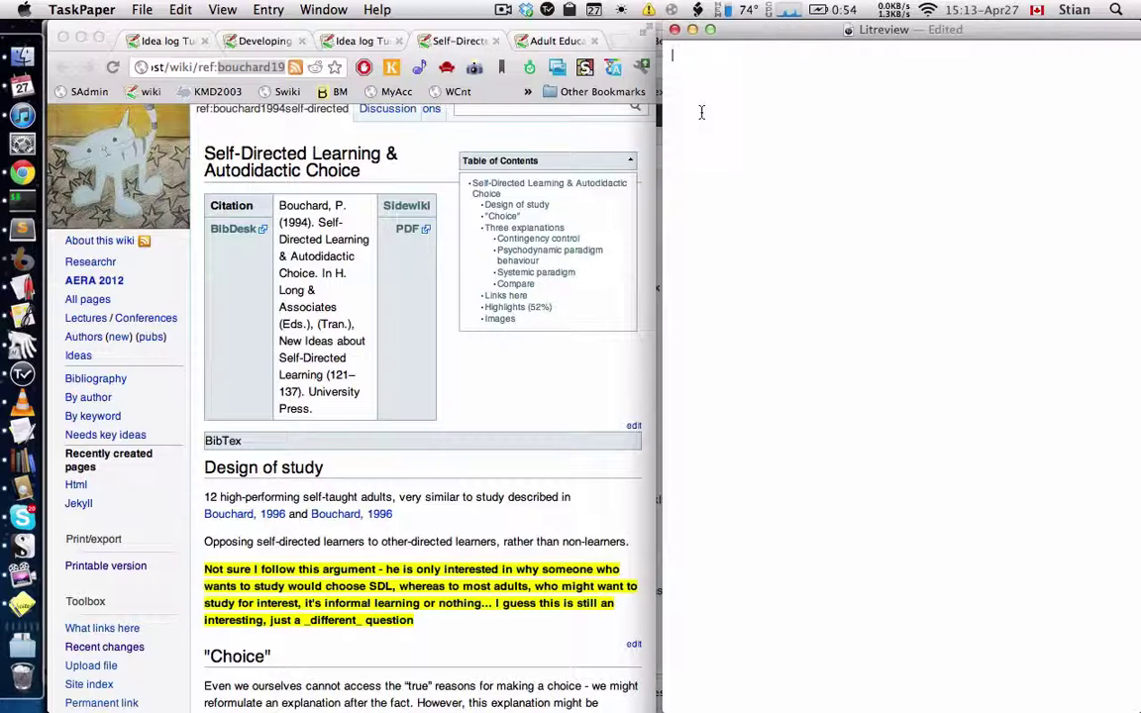
type("- Paper")
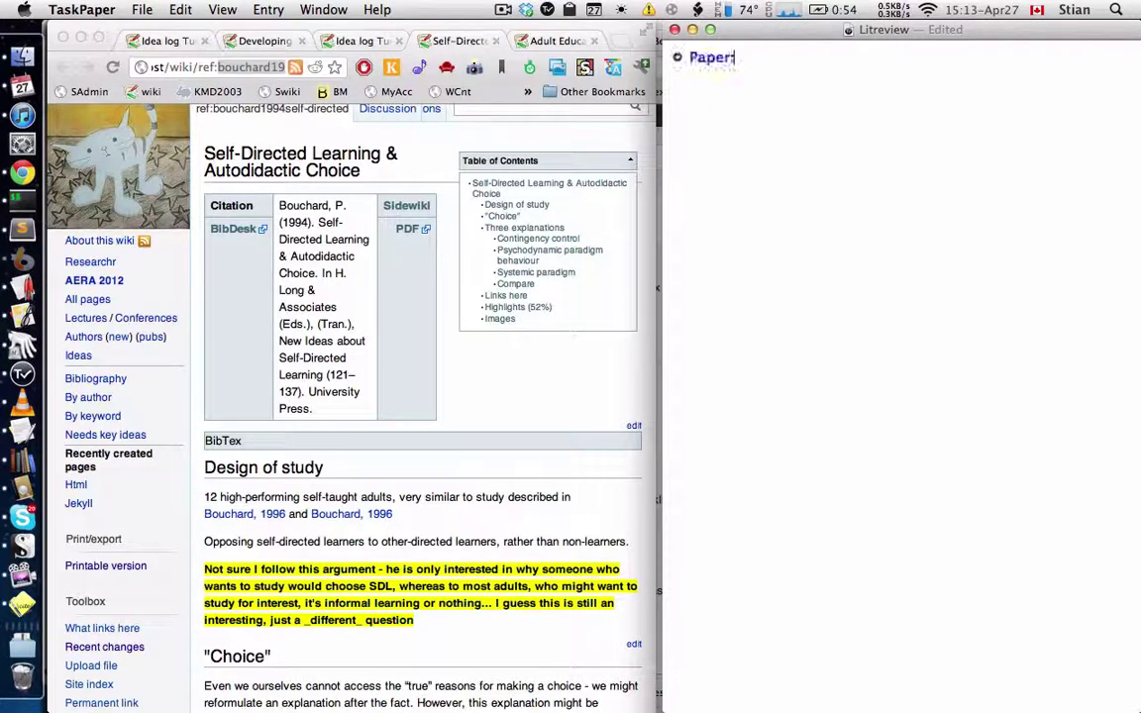
type(":")
key("Return")
type("[@")
key("super+v")
type("]")
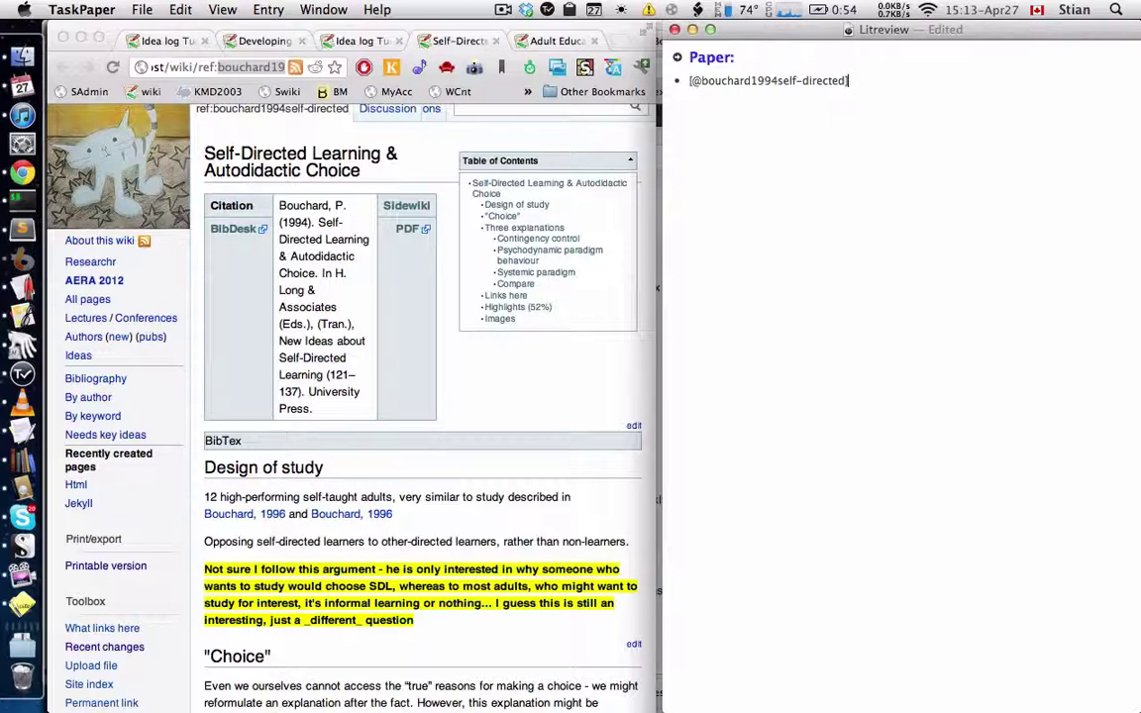
key("Return")
type("- 12 high-perf")
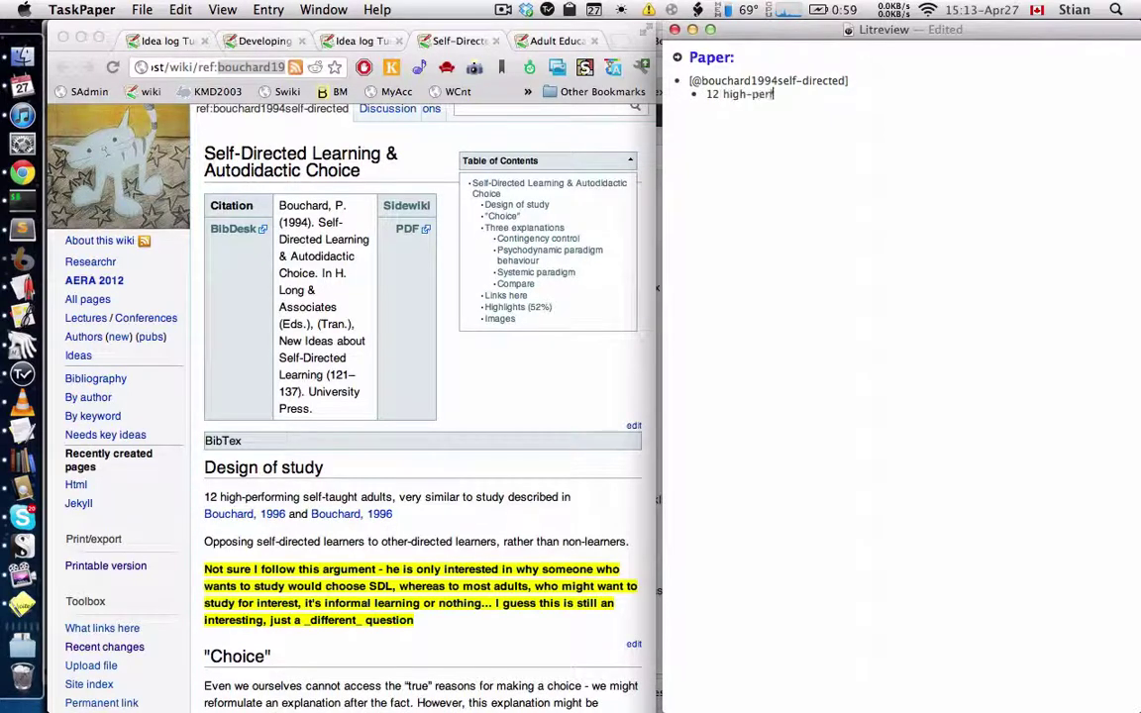
type("orming adults")
key("Return")
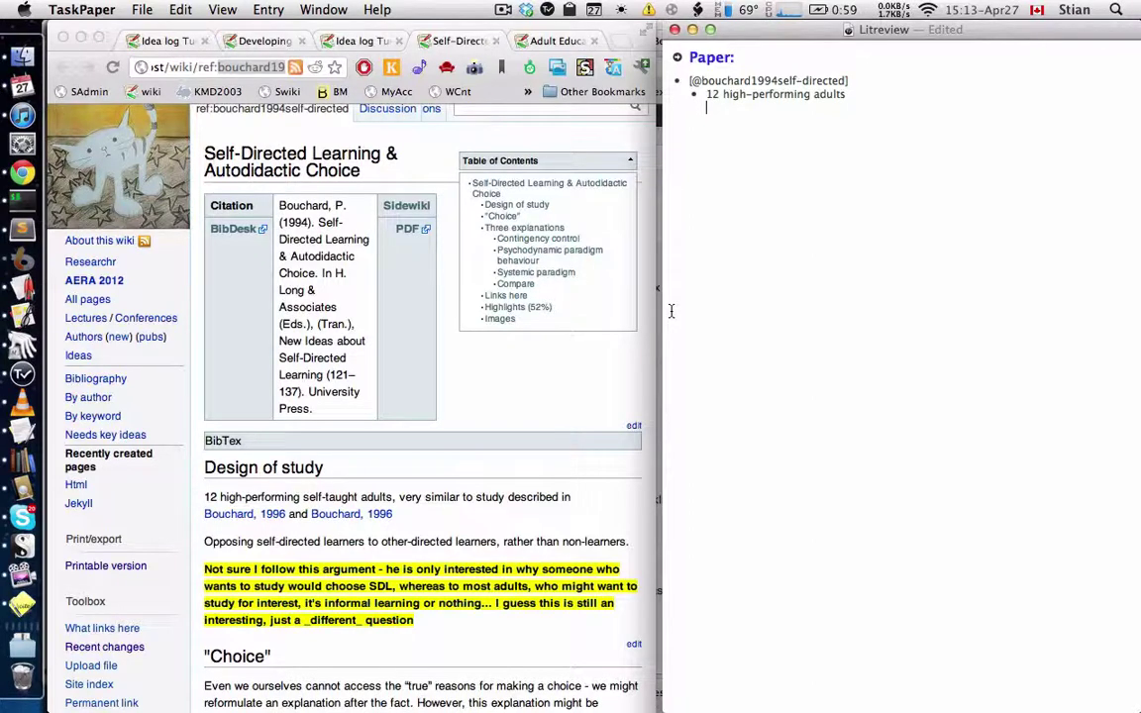
type("- other-directed learner")
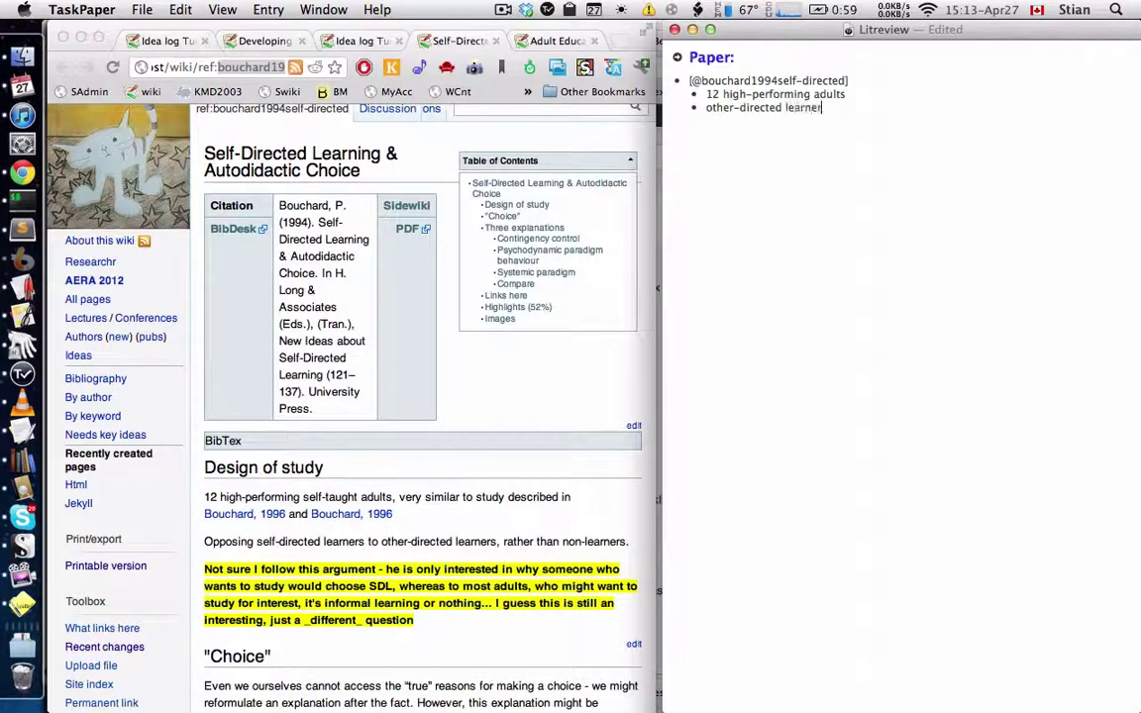
type("s")
- Look through the article notes grouped by cite key under the Paragogy project, including the note on peer learning in educational theories
key("super+alt+Left")
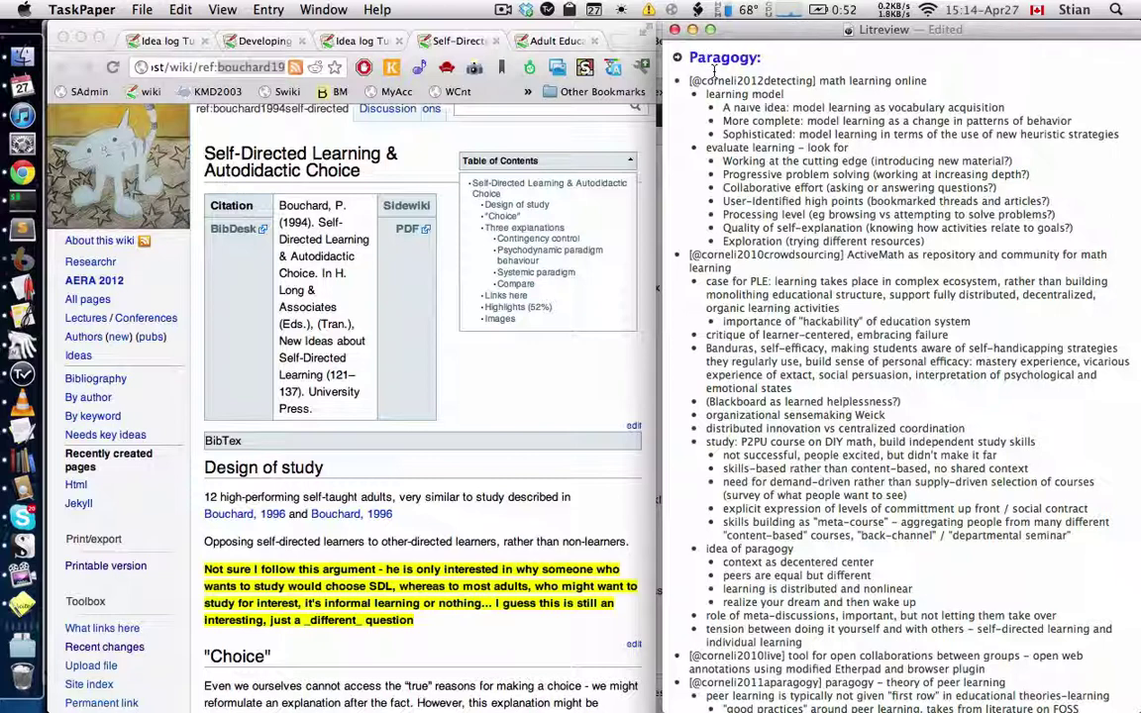
left_click_drag(690, 80, 815, 81)
left_click(800, 81)
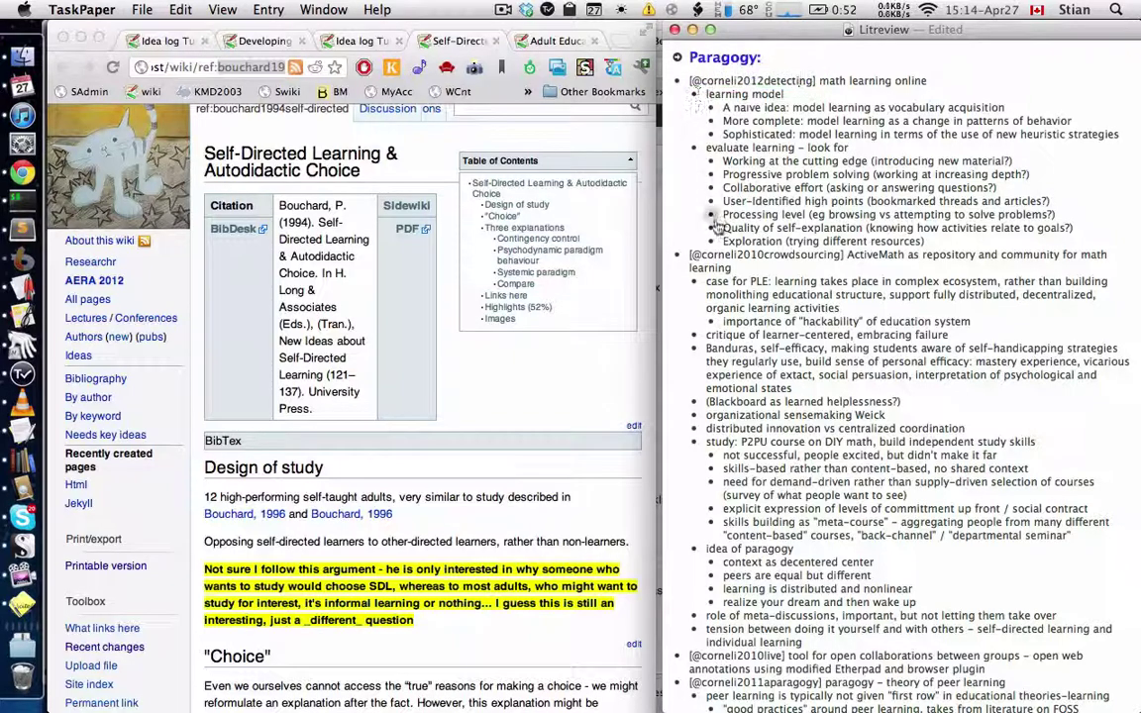
scroll(750, 228, "down", 5)
scroll(737, 287, "down", 6)
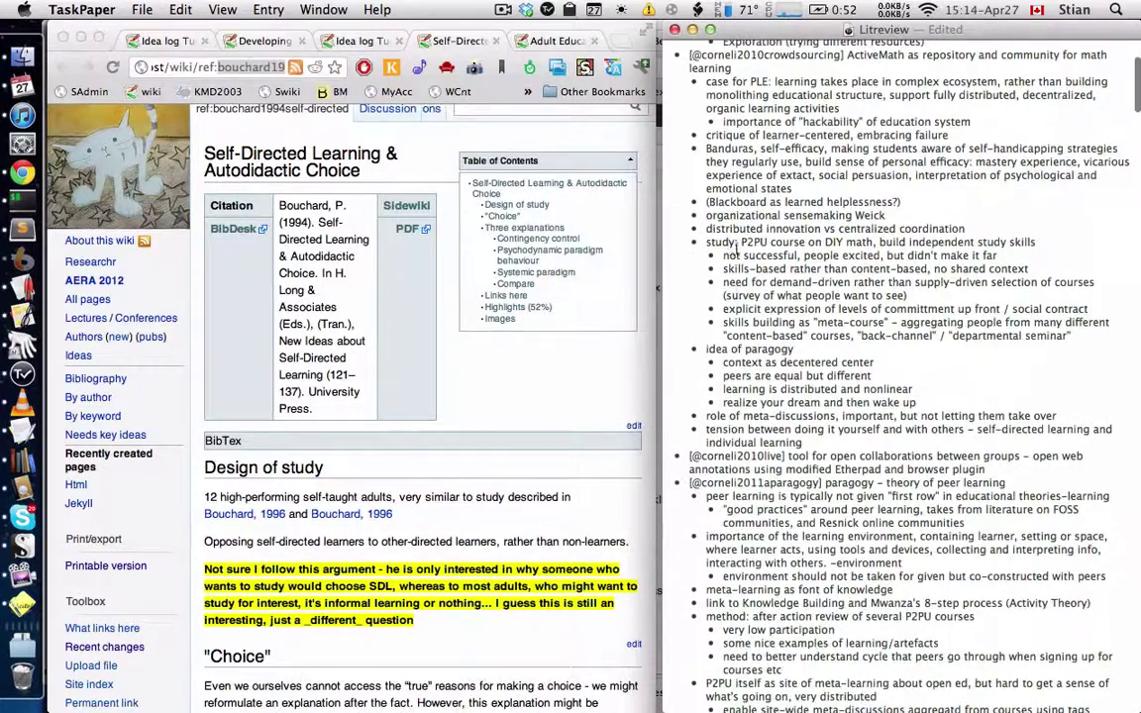
scroll(684, 297, "down", 7)
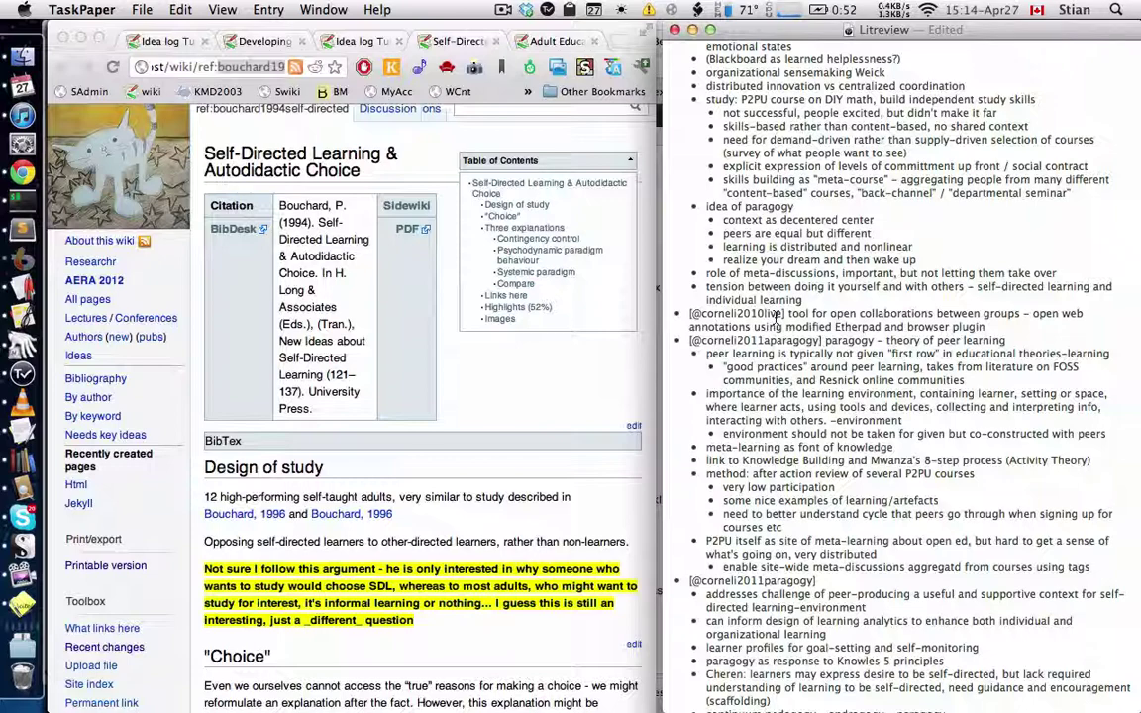
scroll(778, 319, "down", 6)
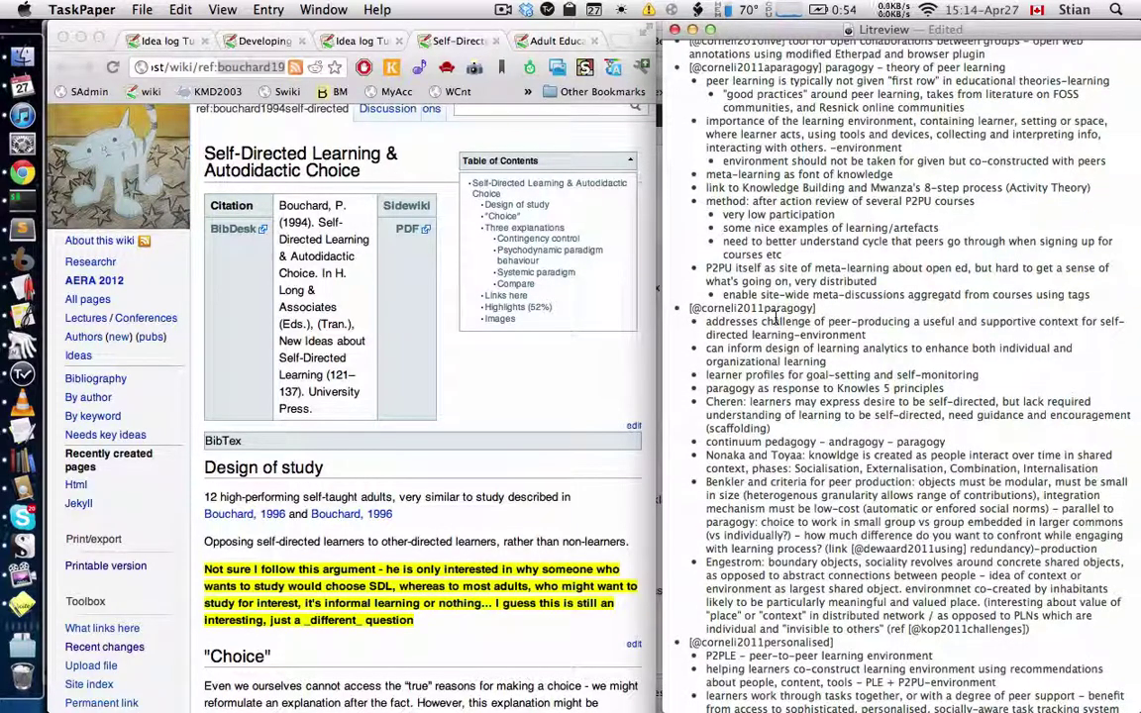
scroll(777, 319, "up", 3)
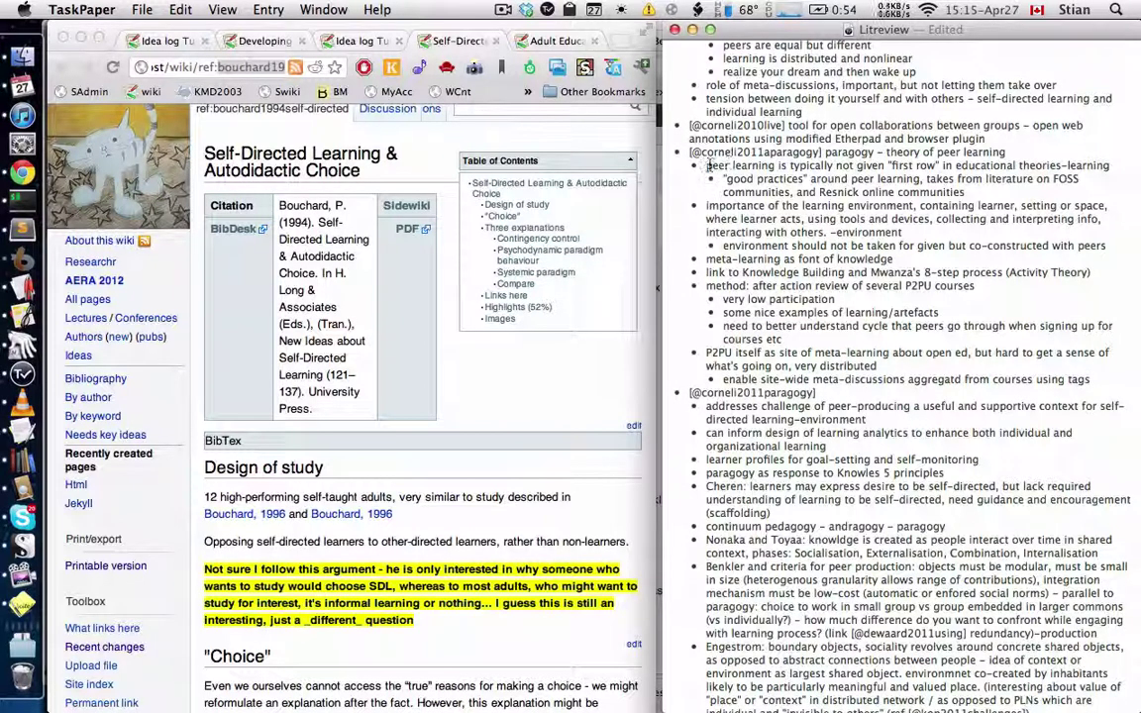
left_click_drag(706, 166, 1108, 165)
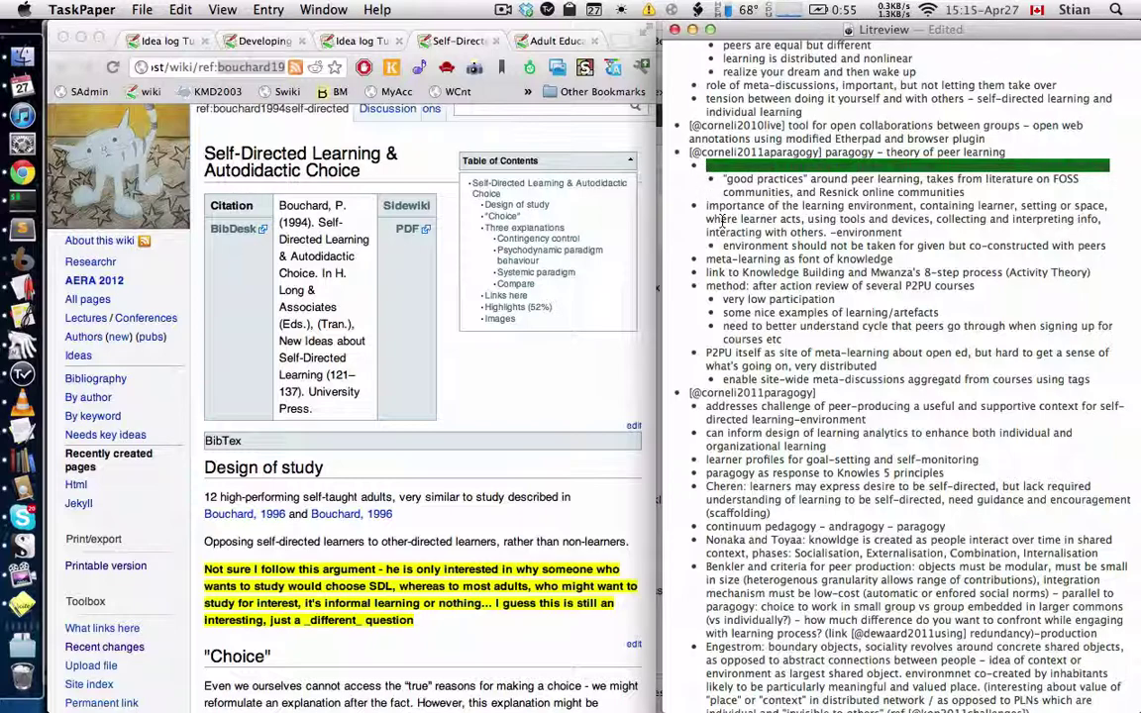
scroll(724, 220, "up", 10)
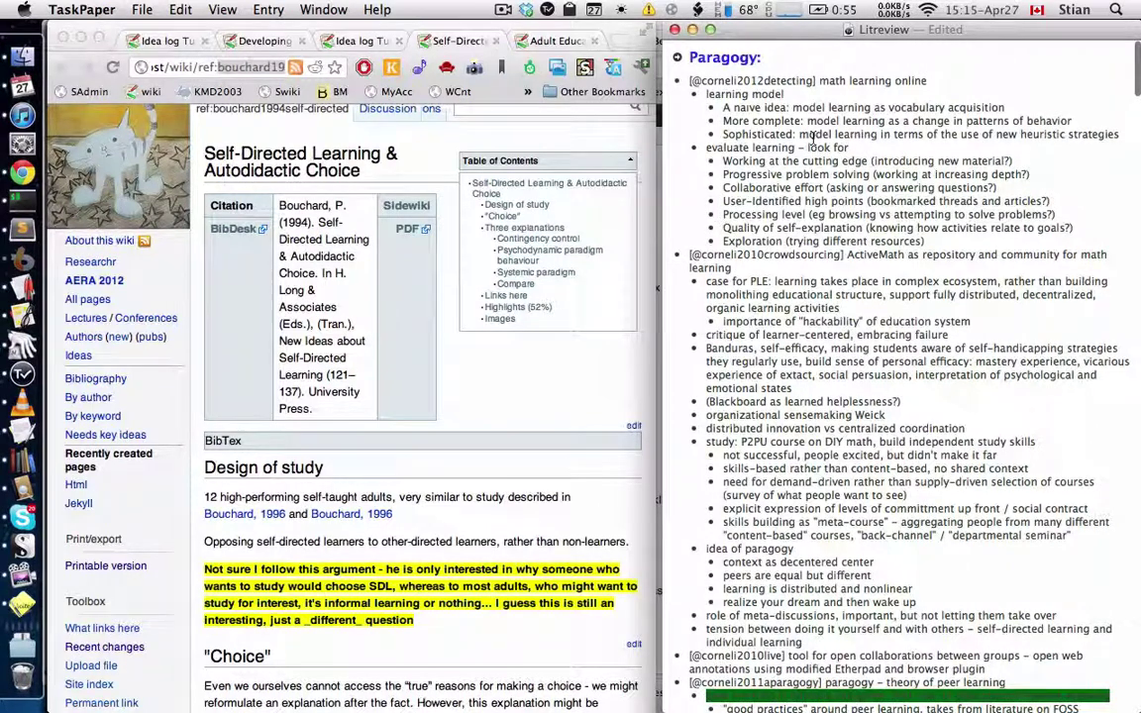
left_click(937, 79)
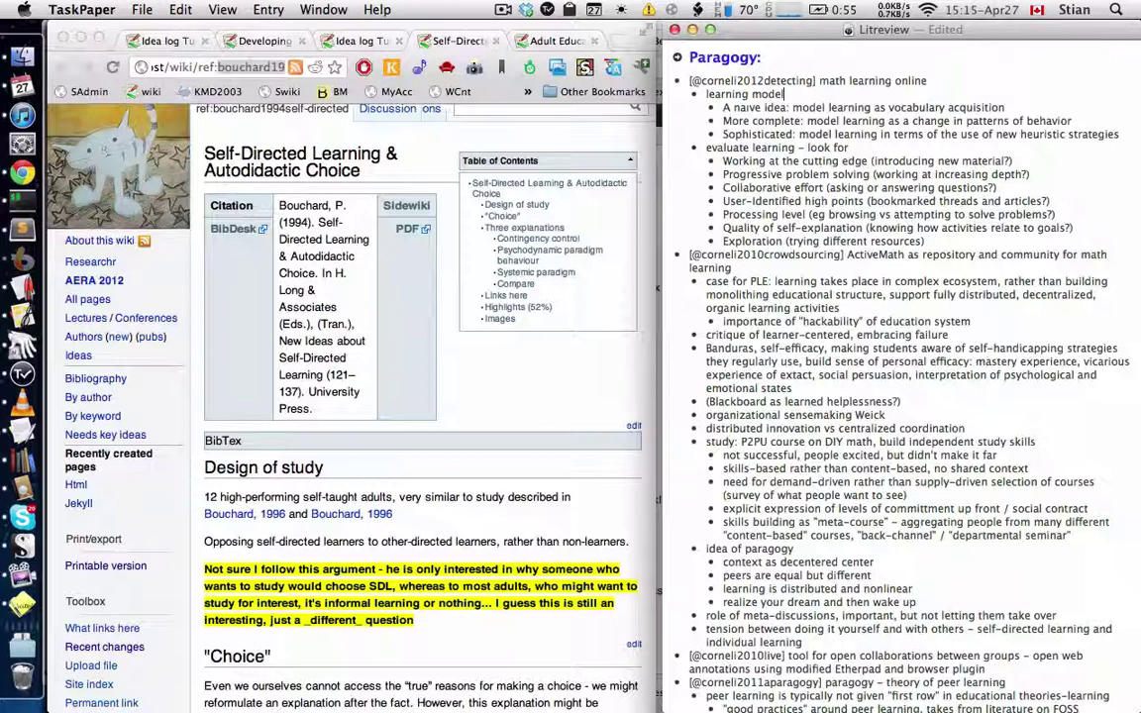
left_click(788, 93)
type("@learning")
left_click(849, 147)
type("@")
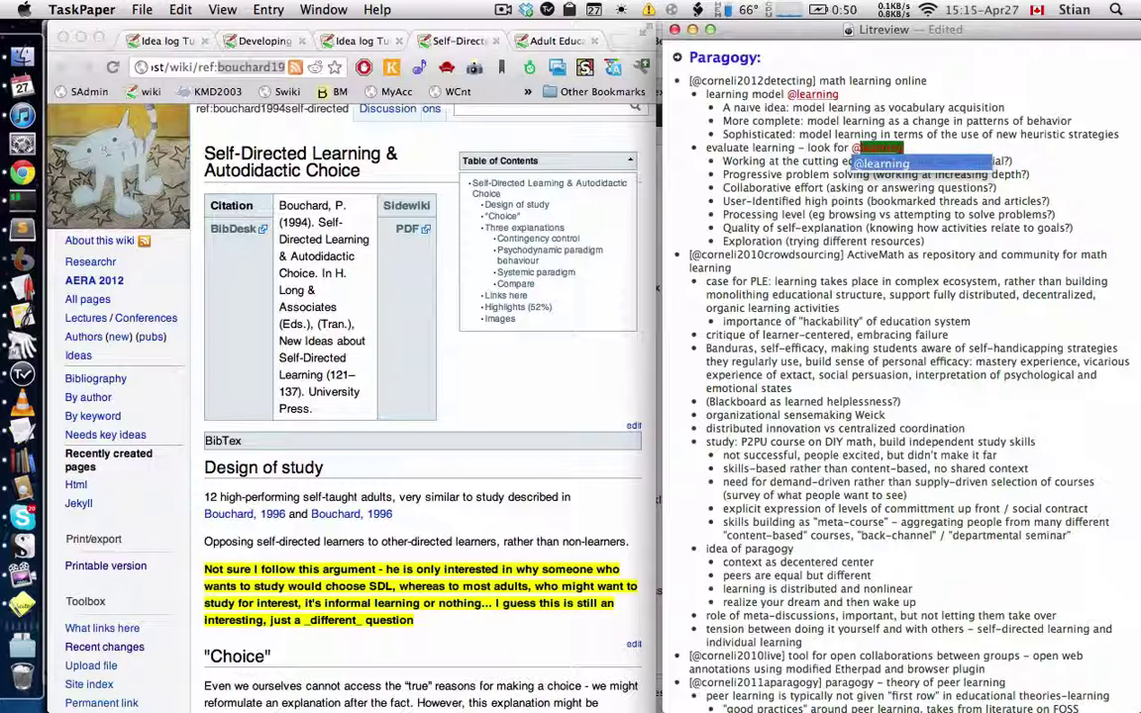
type("methodology")
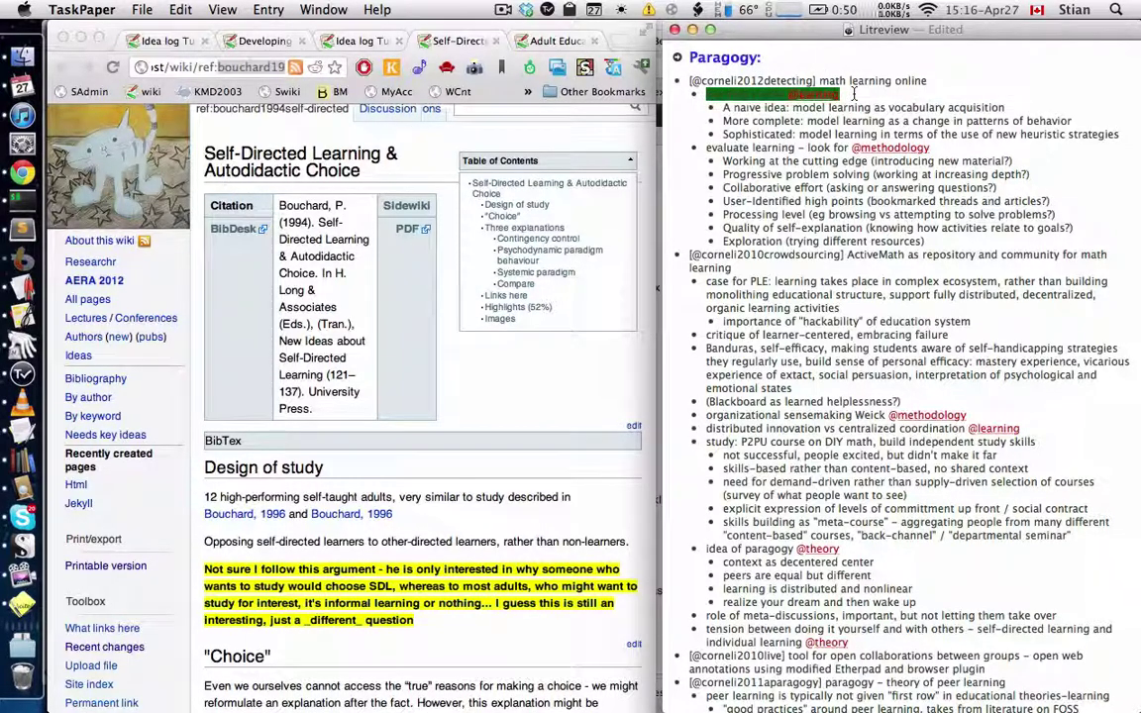
- Examine how the tagged notes and their sub-notes sit under the first two cite keys in the Paragogy outline
triple_click(778, 92)
left_click(757, 96)
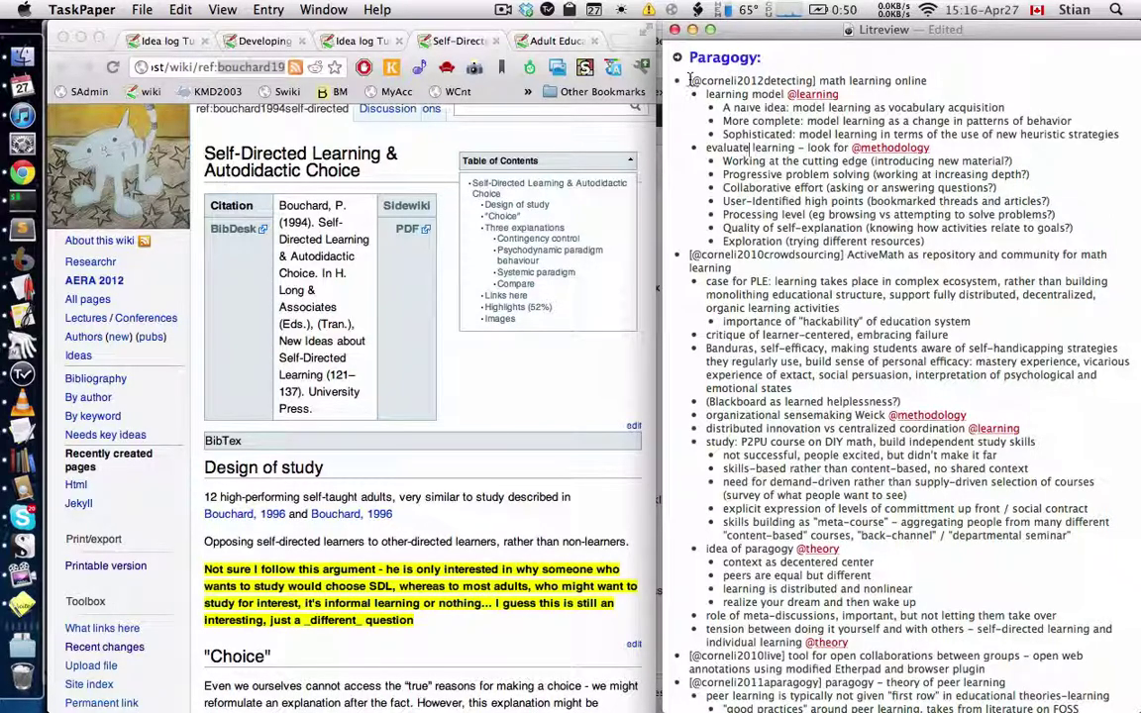
left_click_drag(690, 81, 814, 80)
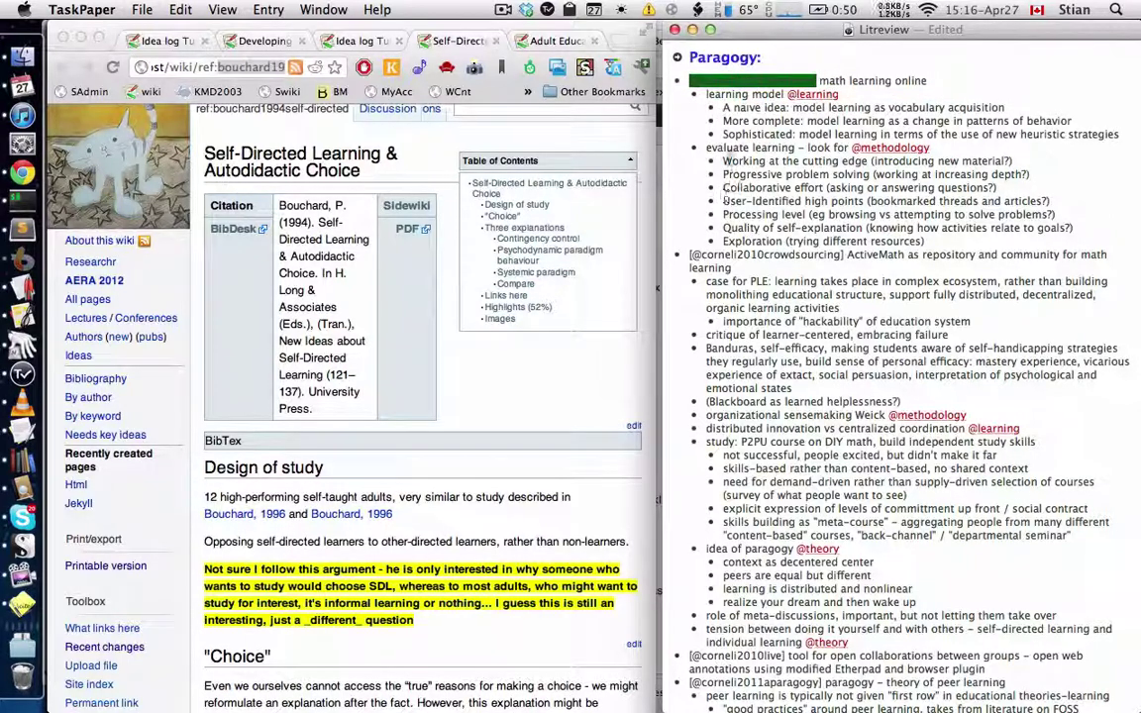
left_click(691, 254)
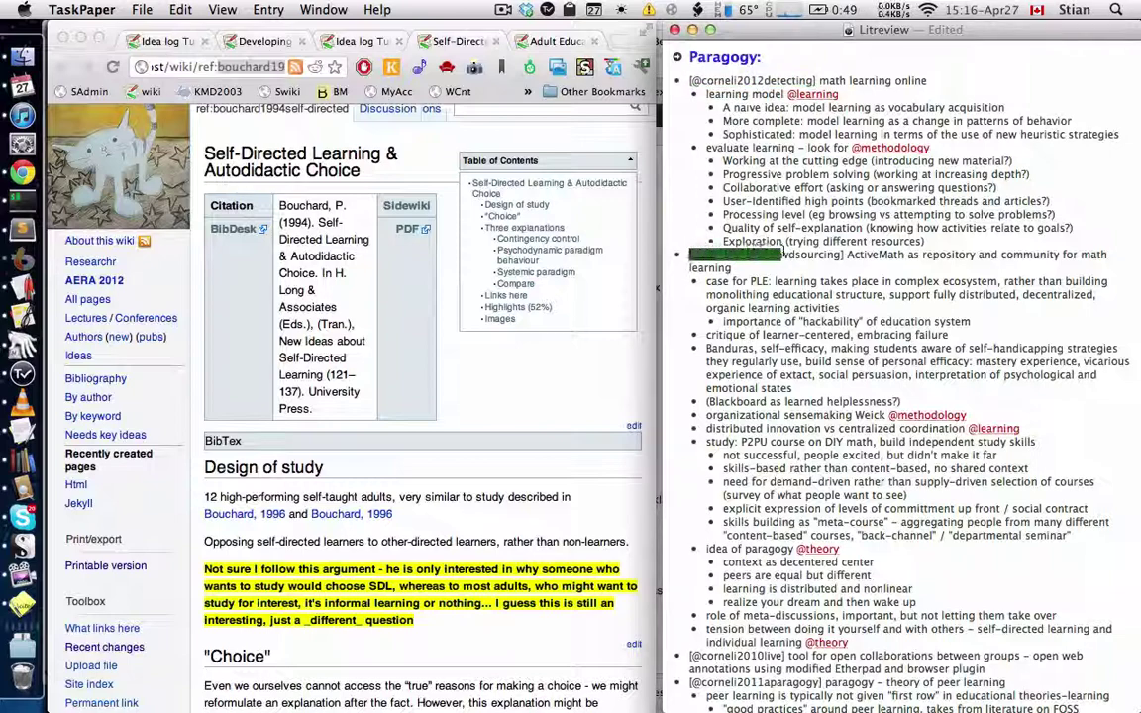
double_click(762, 255)
left_click(738, 121)
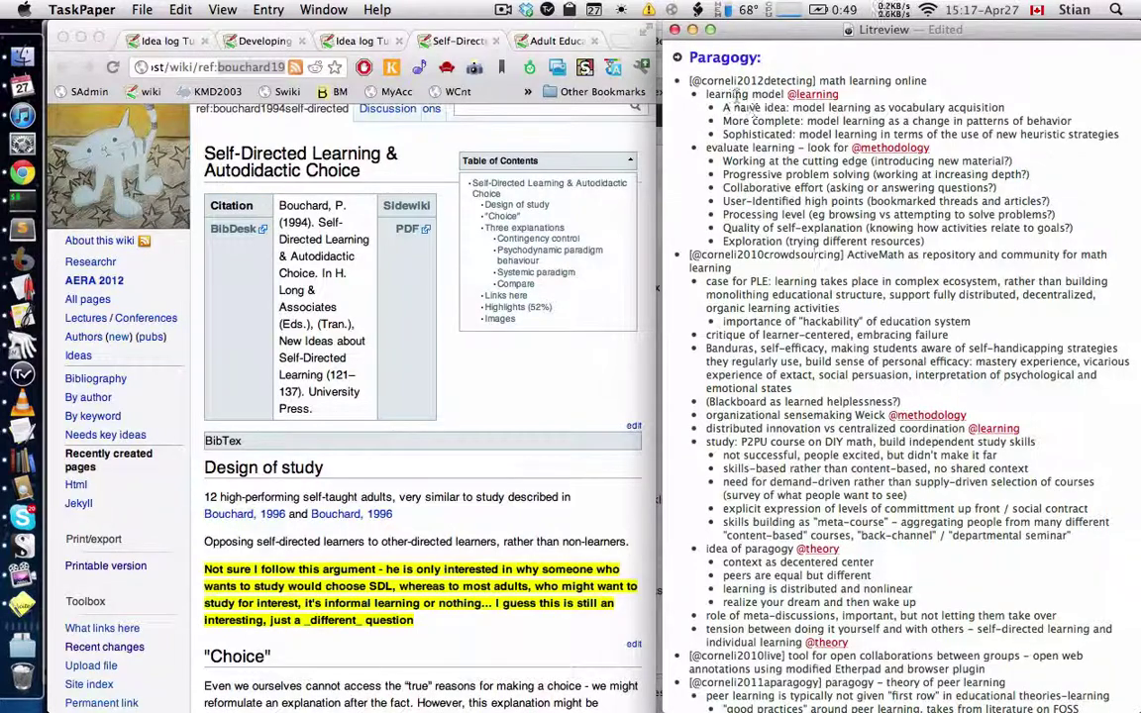
left_click_drag(725, 107, 739, 127)
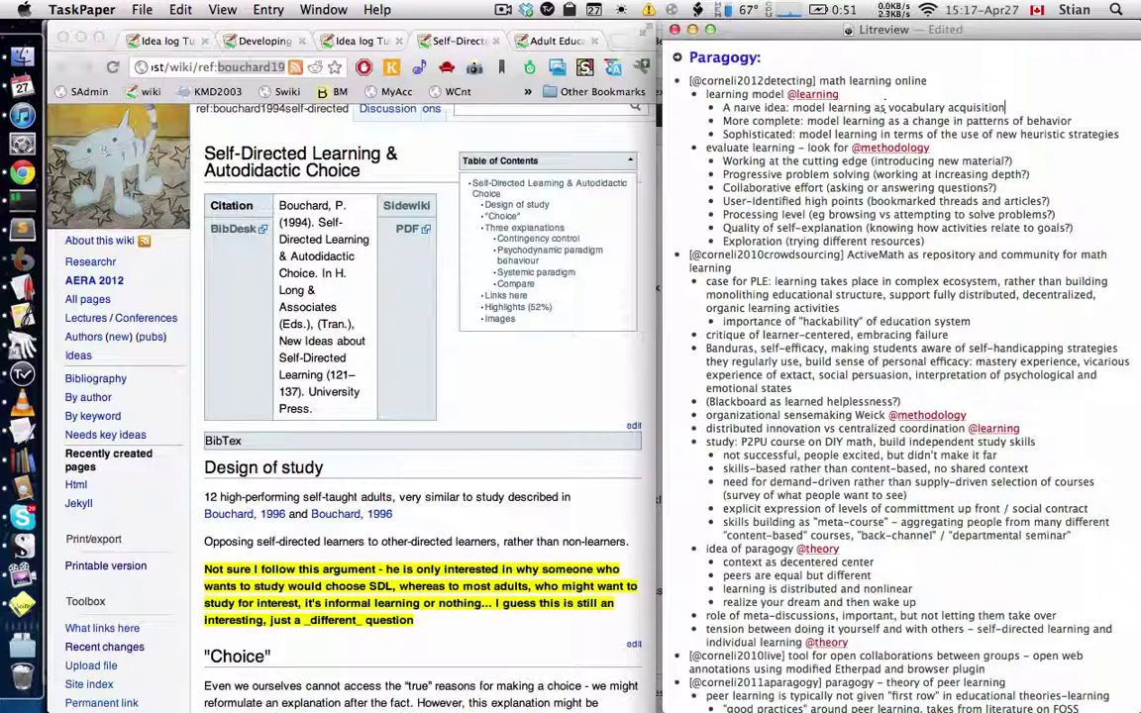
left_click(1009, 107)
type("@theory")
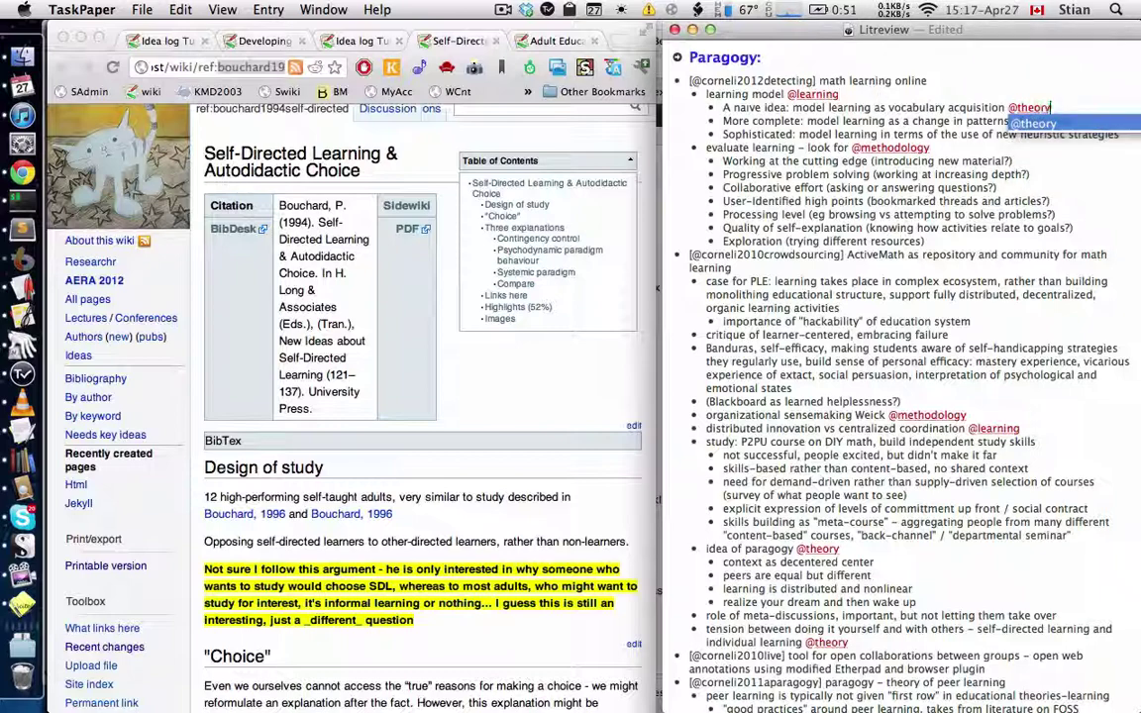
key("Return")
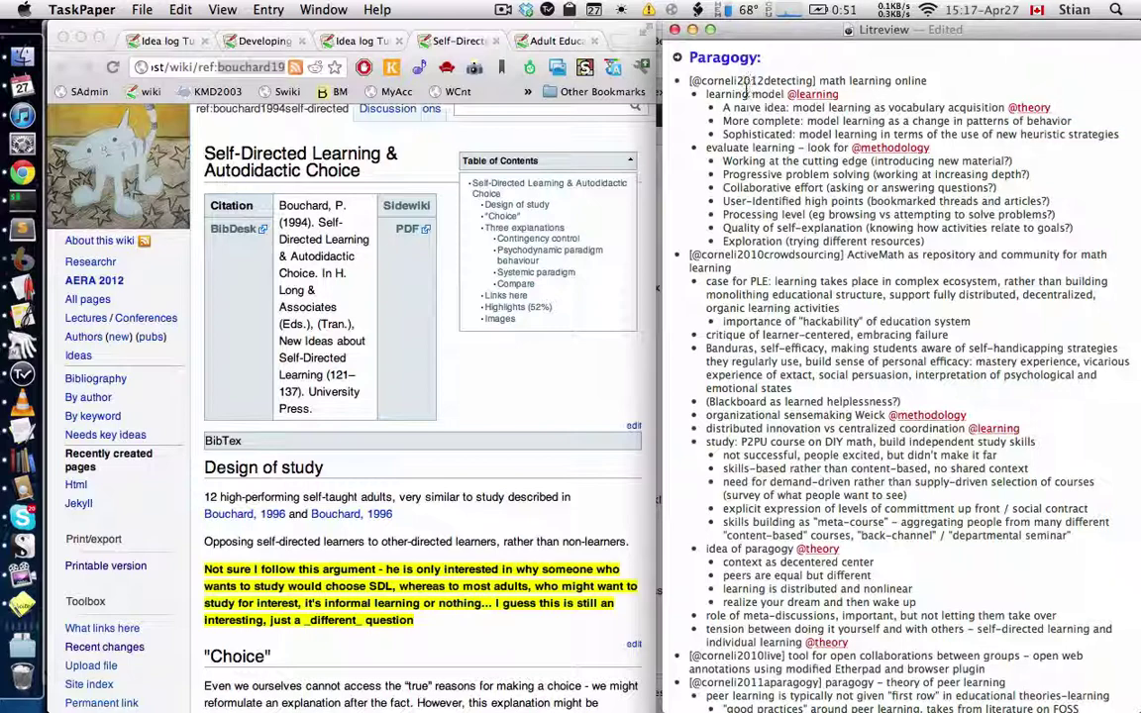
left_click_drag(746, 93, 776, 133)
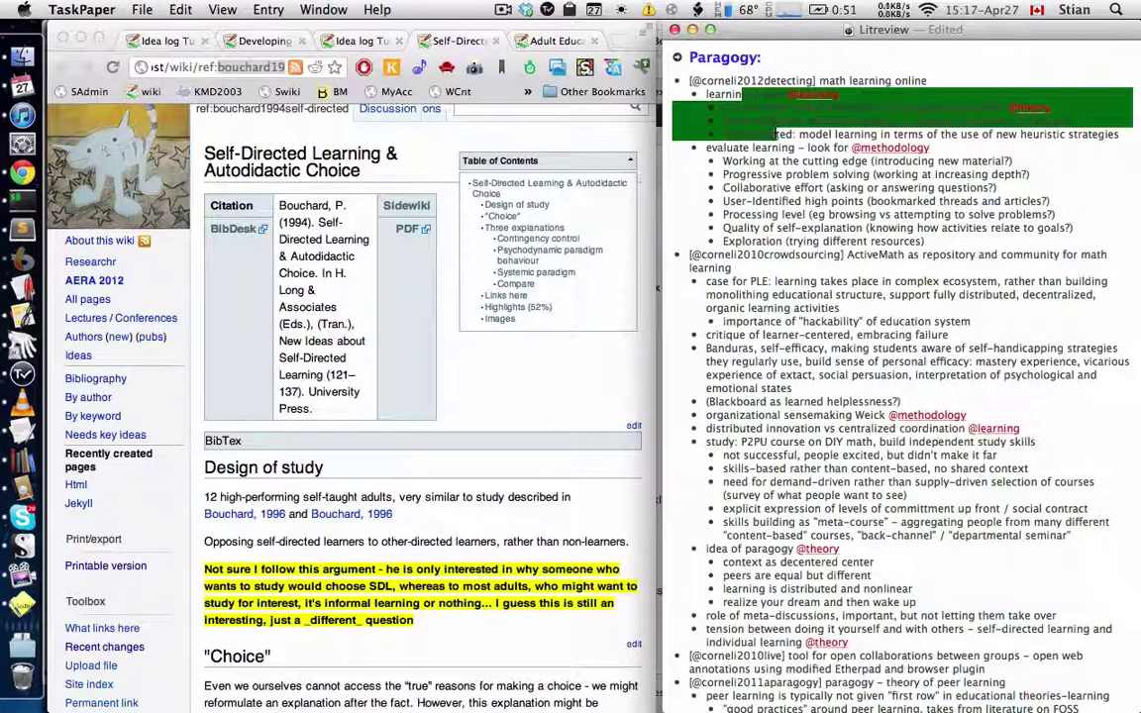
left_click(775, 133)
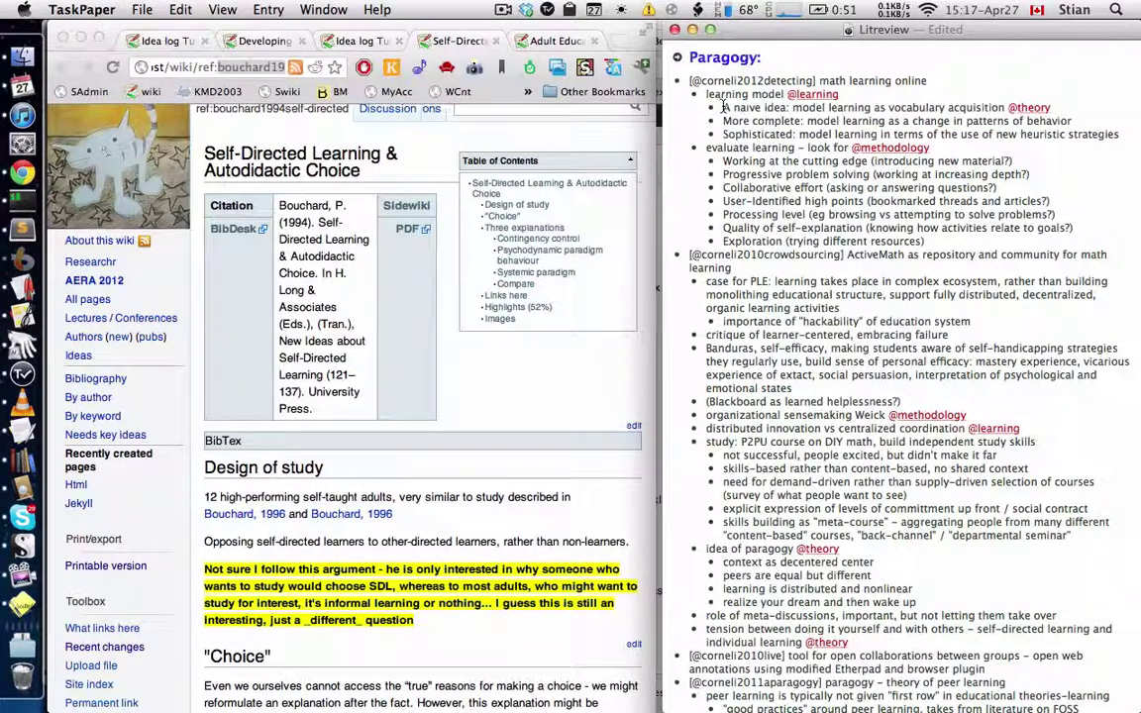
triple_click(763, 107)
left_click_drag(763, 107, 991, 105)
- Switch to Sublime Text 2 and open Litreview.taskpaper from the PhD folder
key("super+Tab")
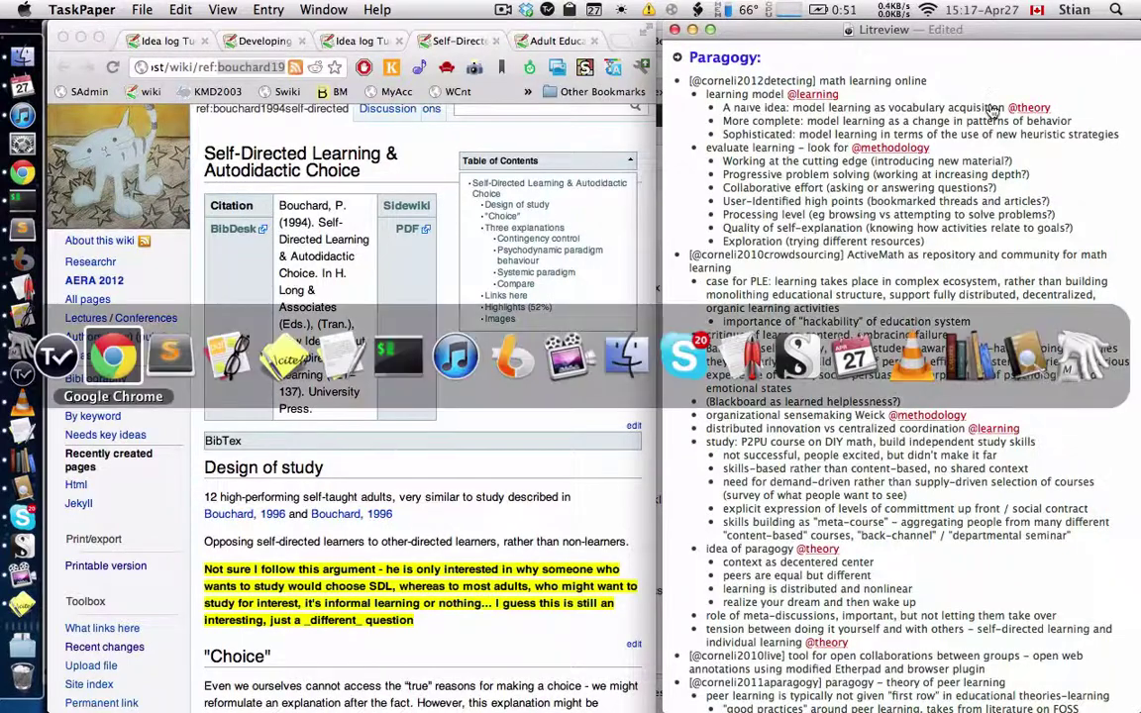
key("super+Tab")
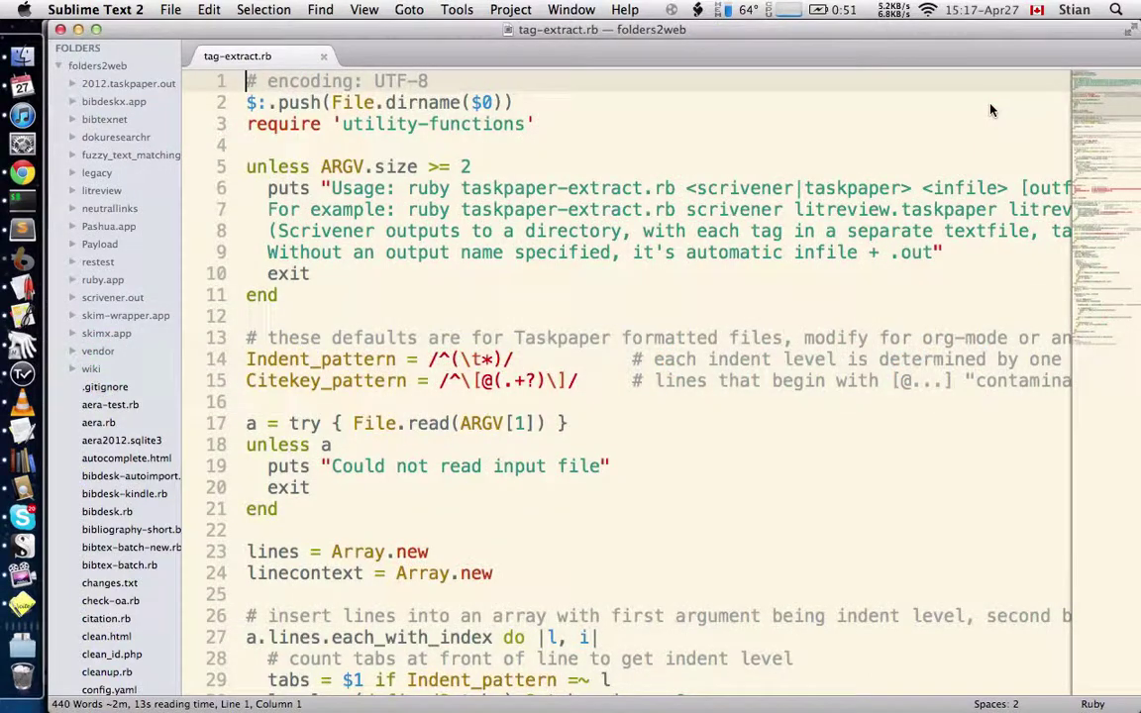
key("super+o")
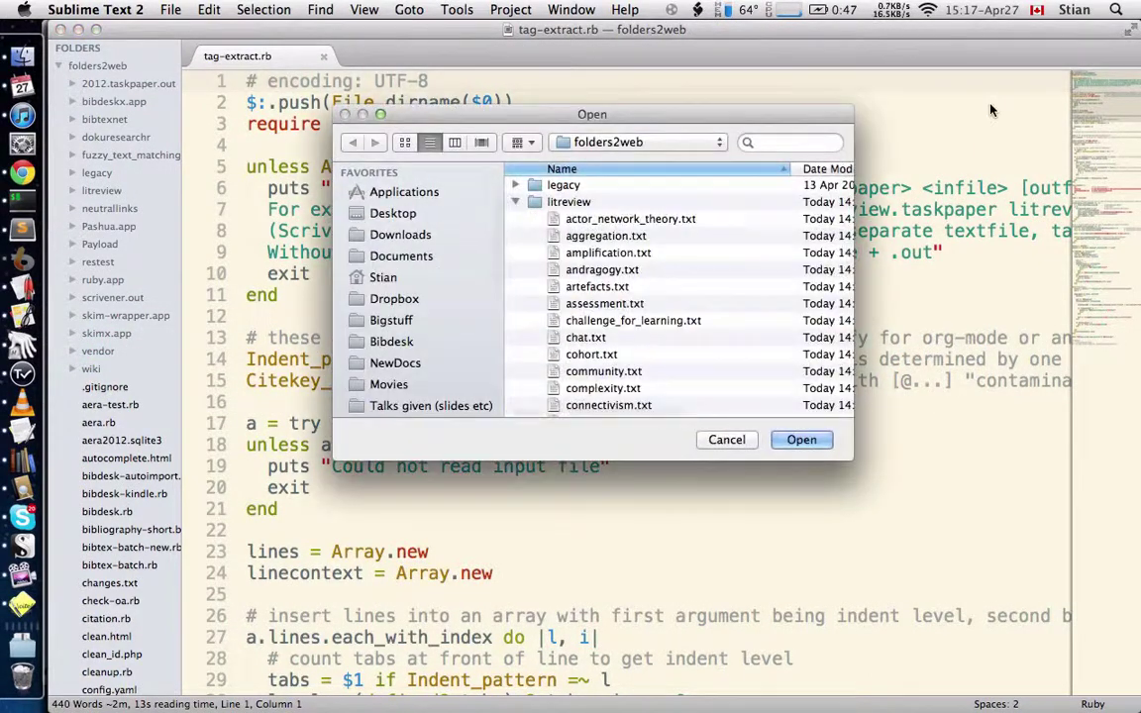
key("super+shift+g")
key("Return")
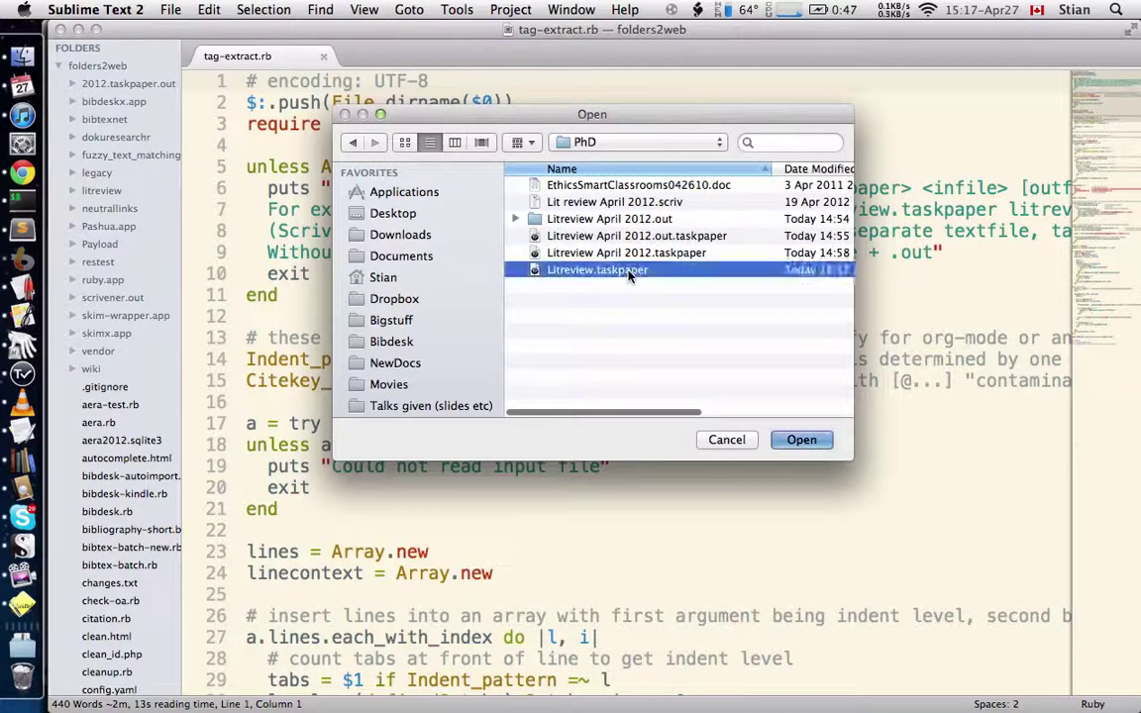
double_click(599, 270)
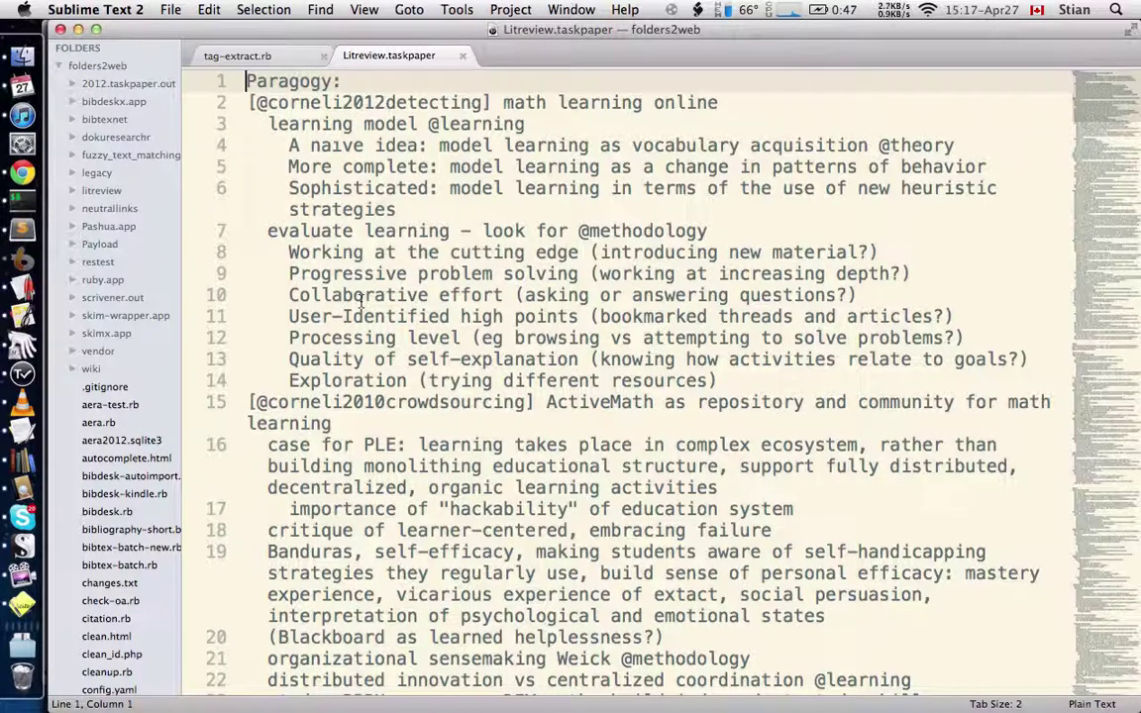
- Inspect the plain-text "Paragogy:" heading in Litreview.taskpaper, then bring the tag-extract.rb script back into view
double_click(299, 82)
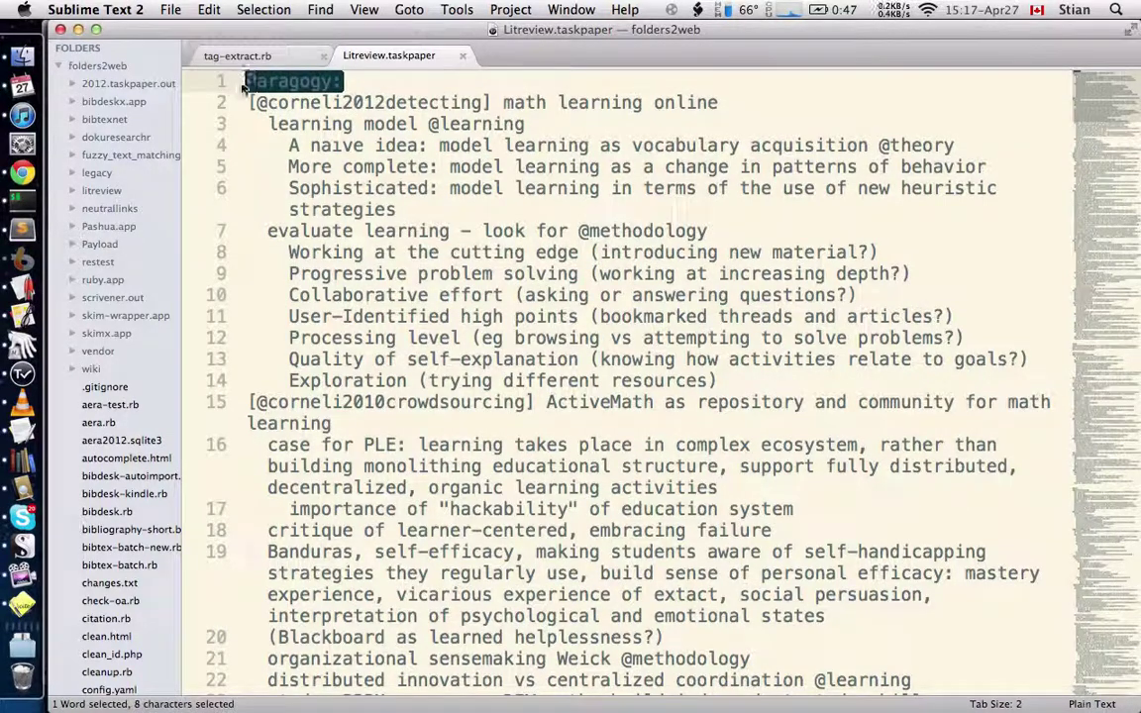
key("shift+Right")
left_click(256, 55)
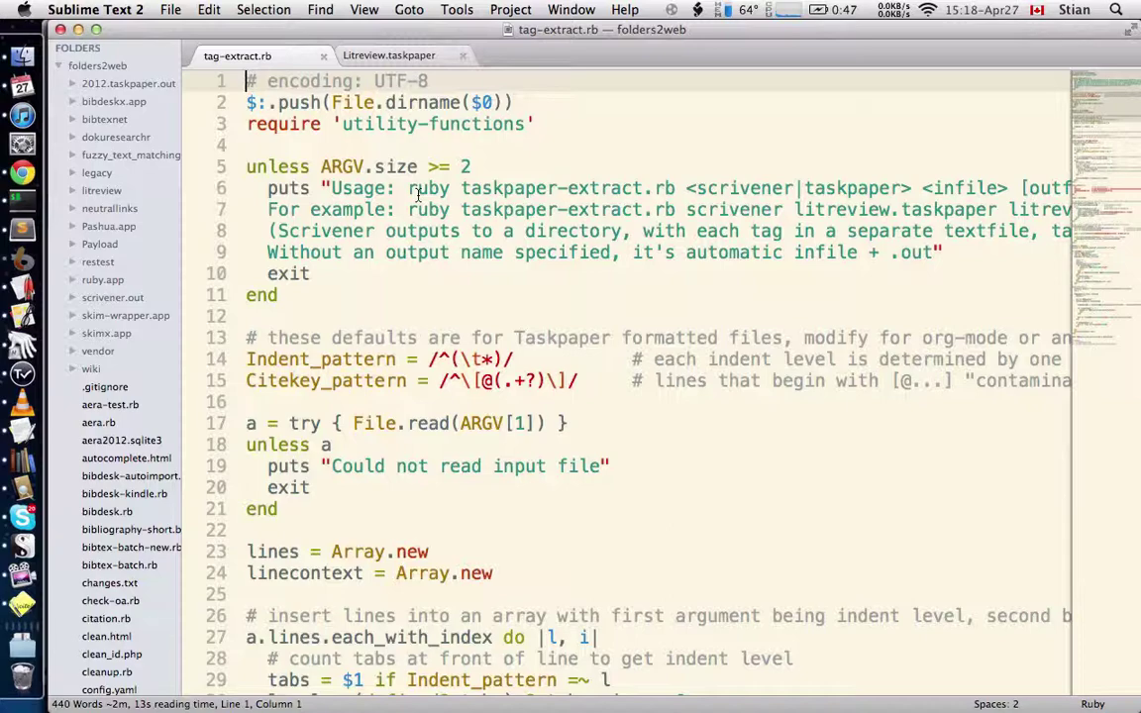
- Switch to TaskPaper and review the fully tagged Litreview notes, browsing the tag suggestions on the "need to better understand cycle" note without keeping one
key("super+Tab")
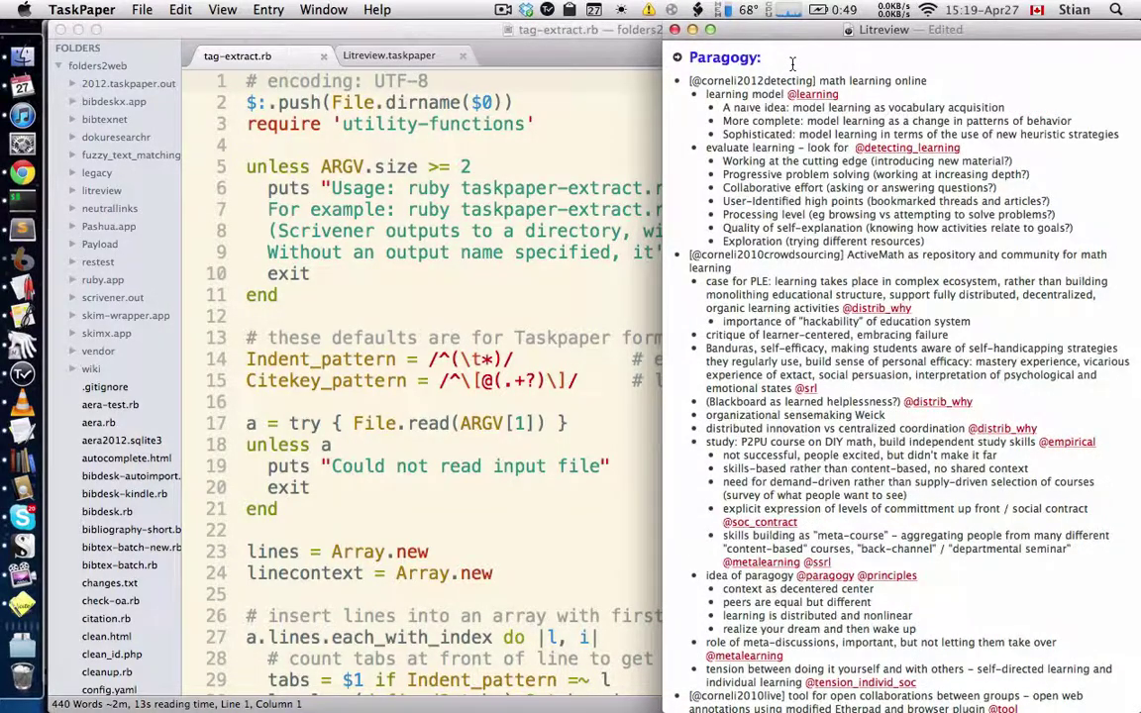
scroll(793, 63, "down", 15)
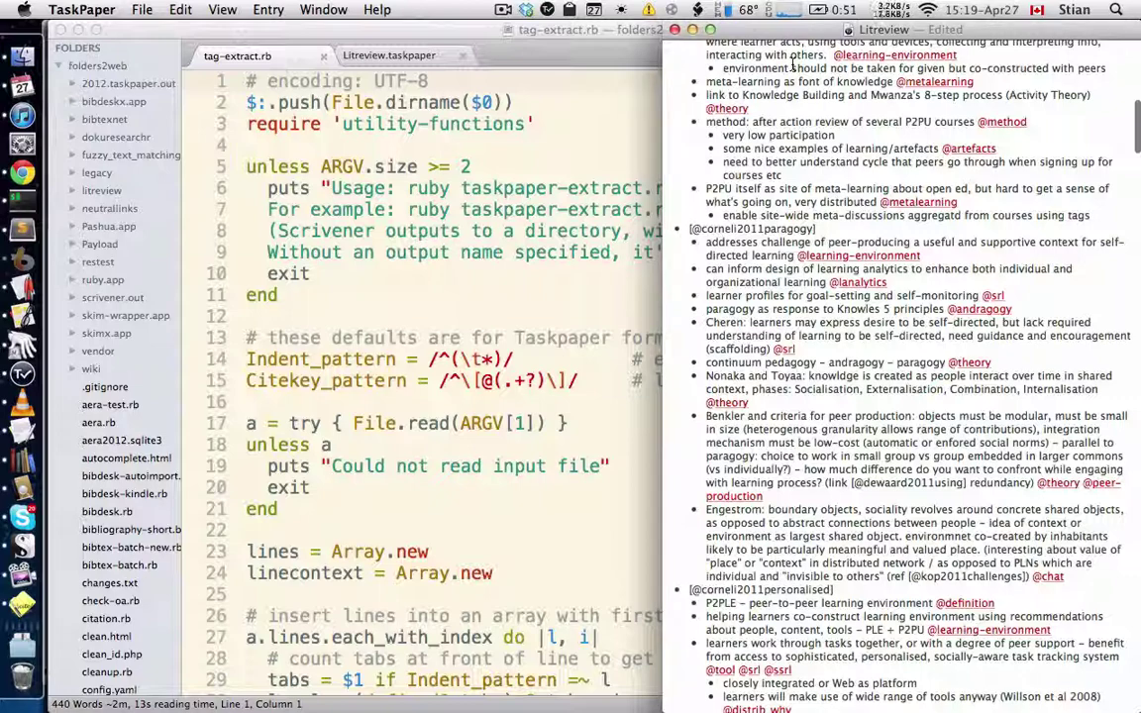
left_click(823, 175)
type("@learning-environment")
scroll(830, 236, "down", 10)
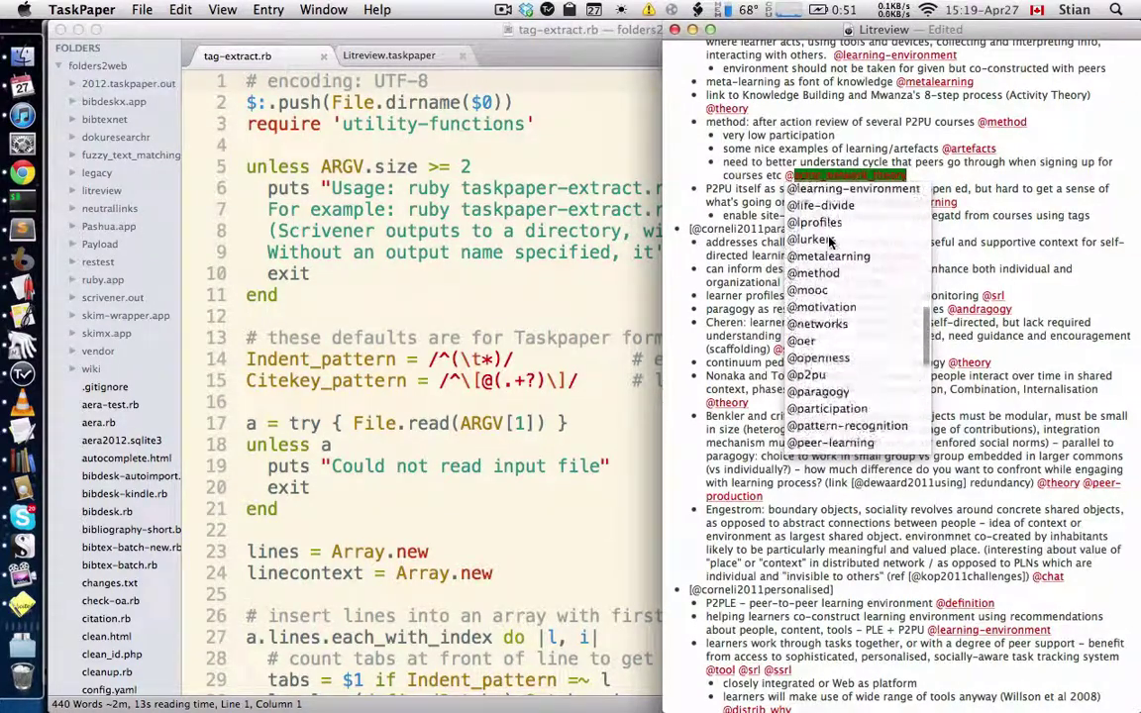
key("BackSpace")
key("BackSpace")
key("BackSpace")
key("BackSpace")
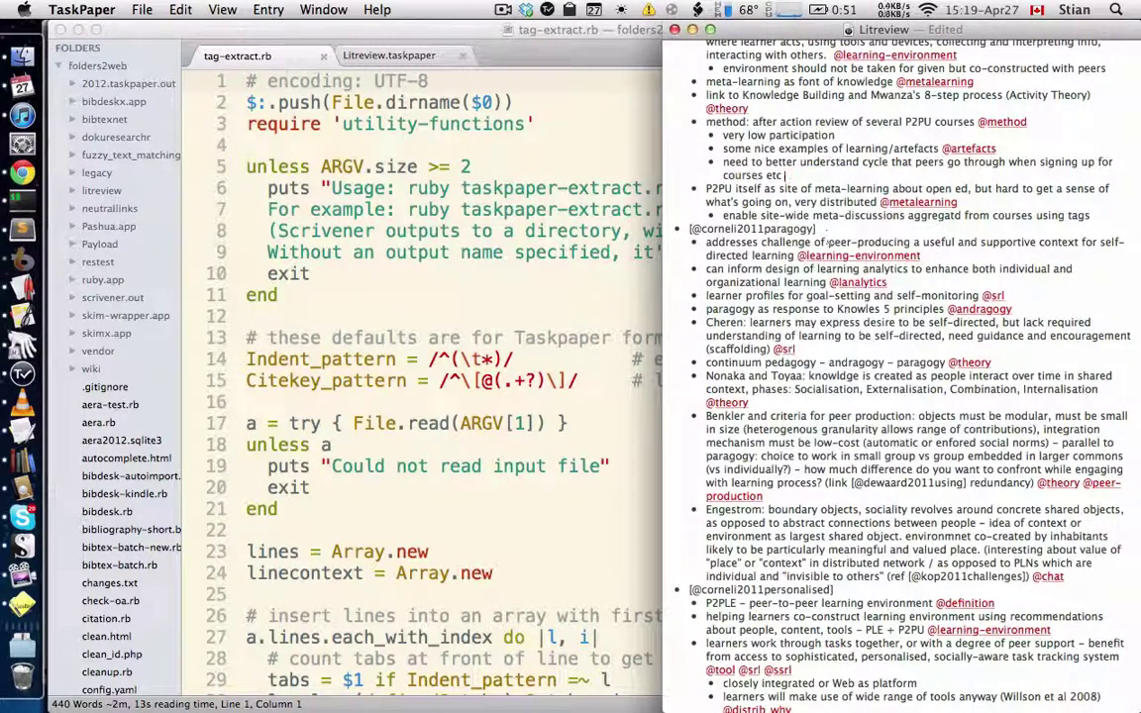
- Switch to iTerm and enter the command ruby tag-extract.rb ~/Dropbox/PhD/Litreview.taskpaper at the folders2web prompt without running it
key("super+Tab")
key("super+Tab")
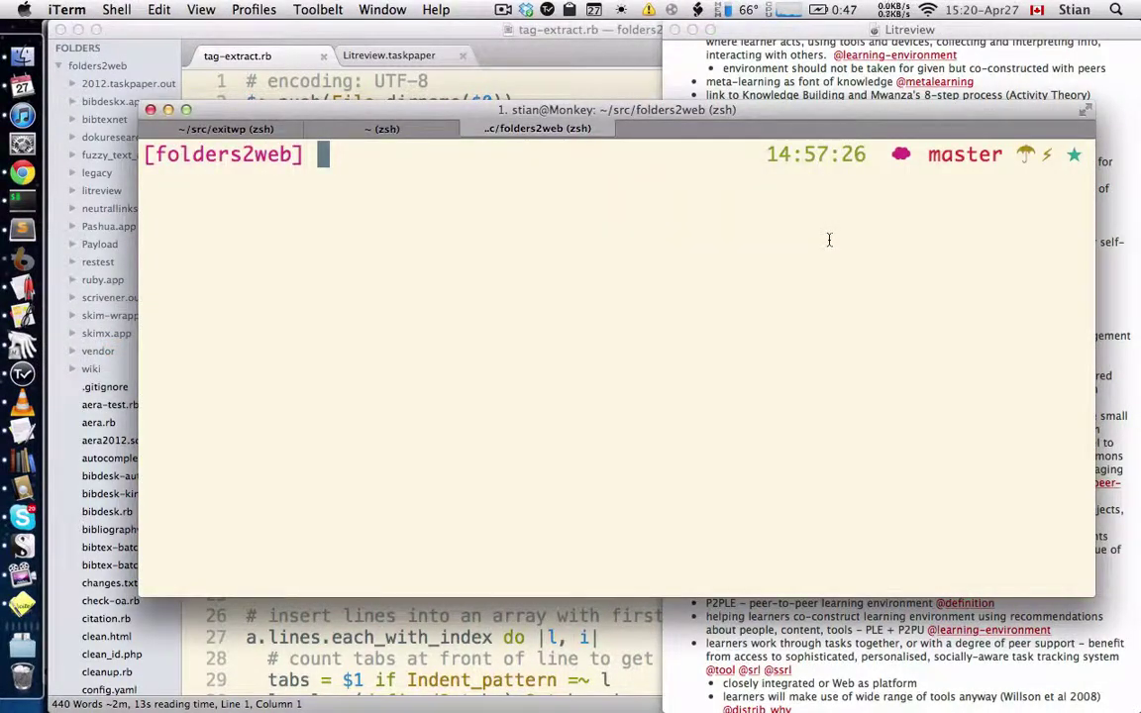
type("ruby tag")
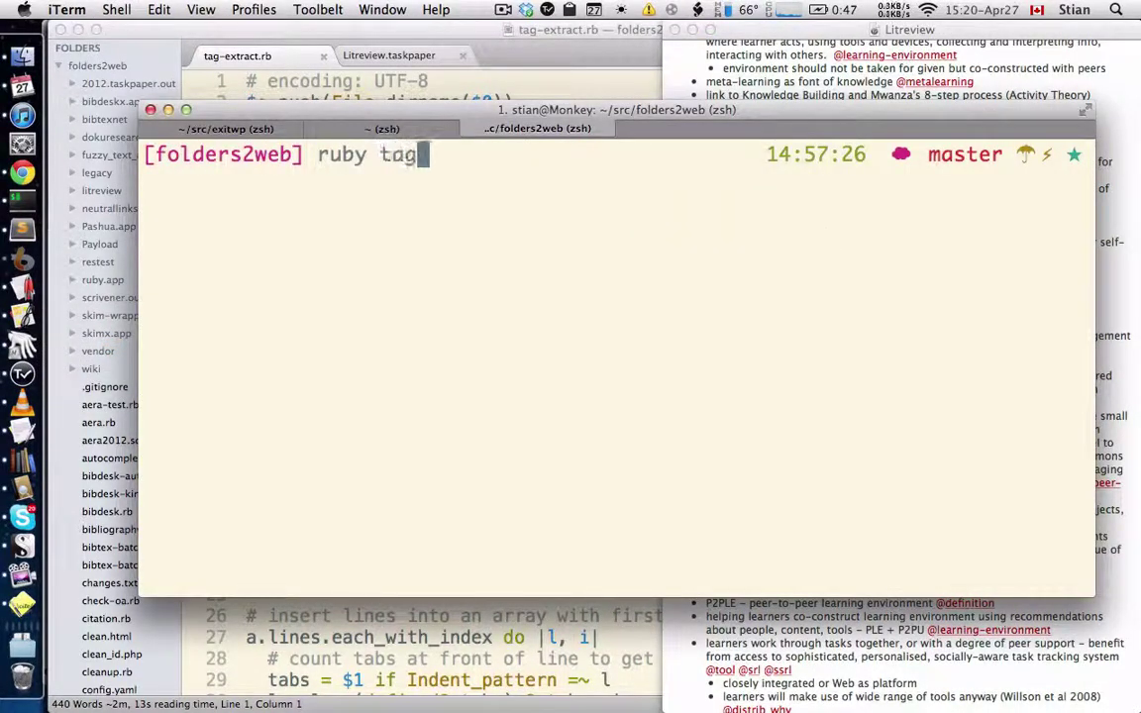
type("-extract.rb ~/D")
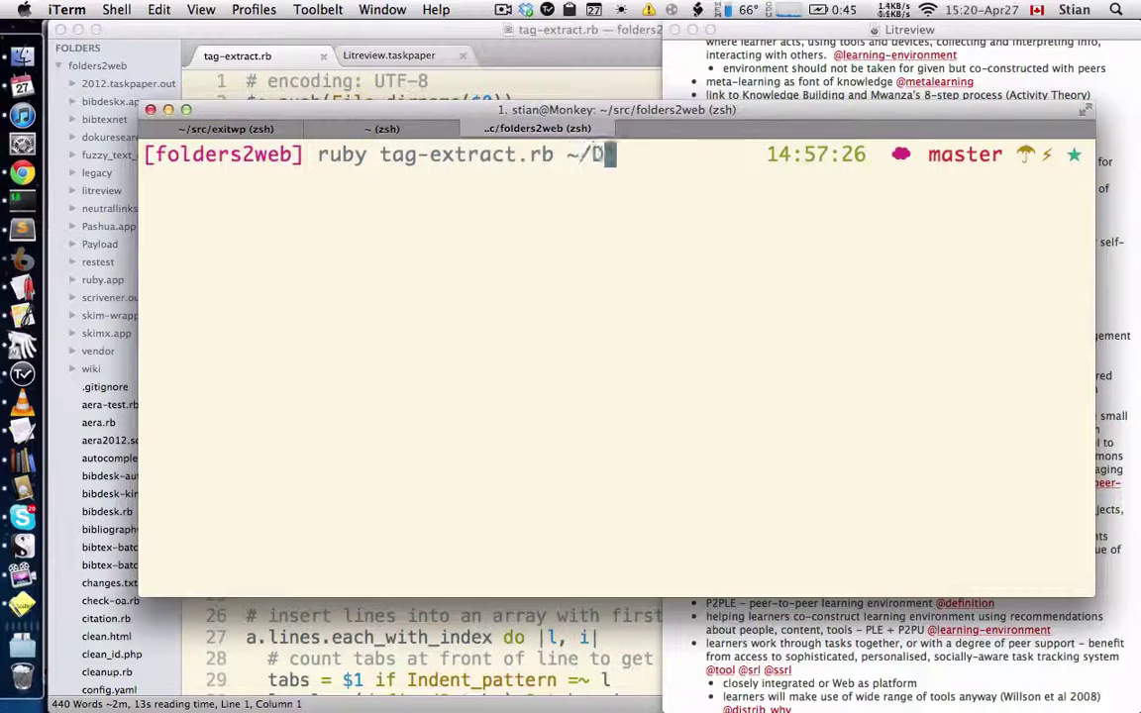
type("ropbox/PhD/")
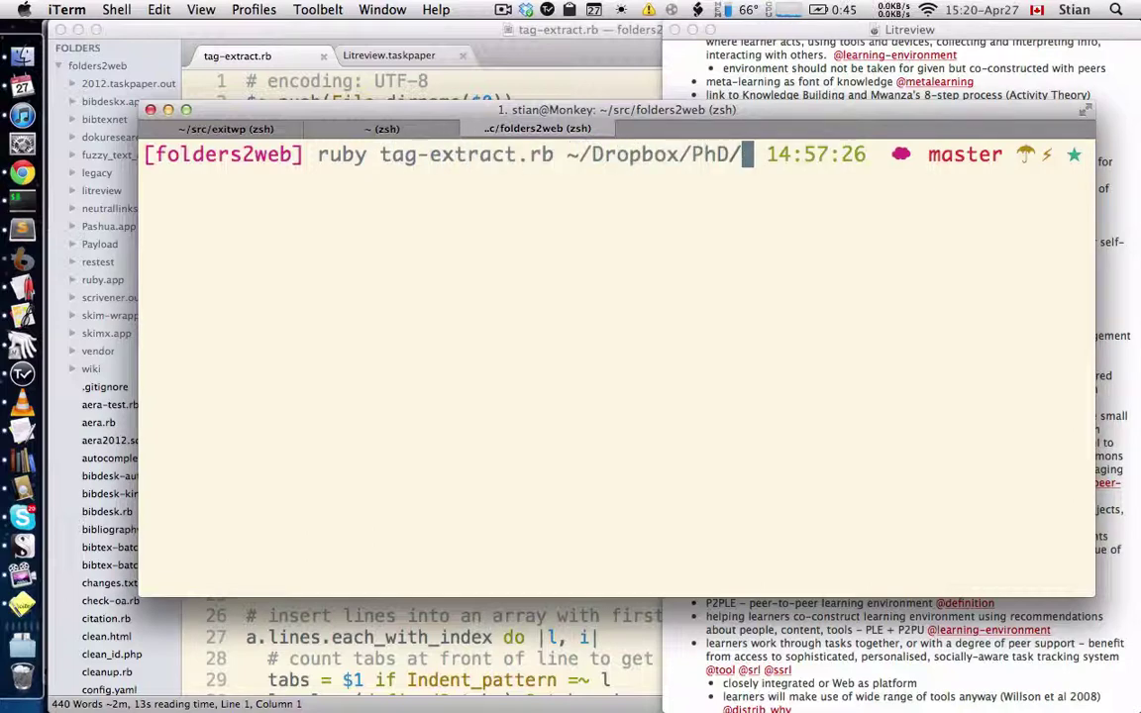
type("Lit")
key("Tab")
type("re")
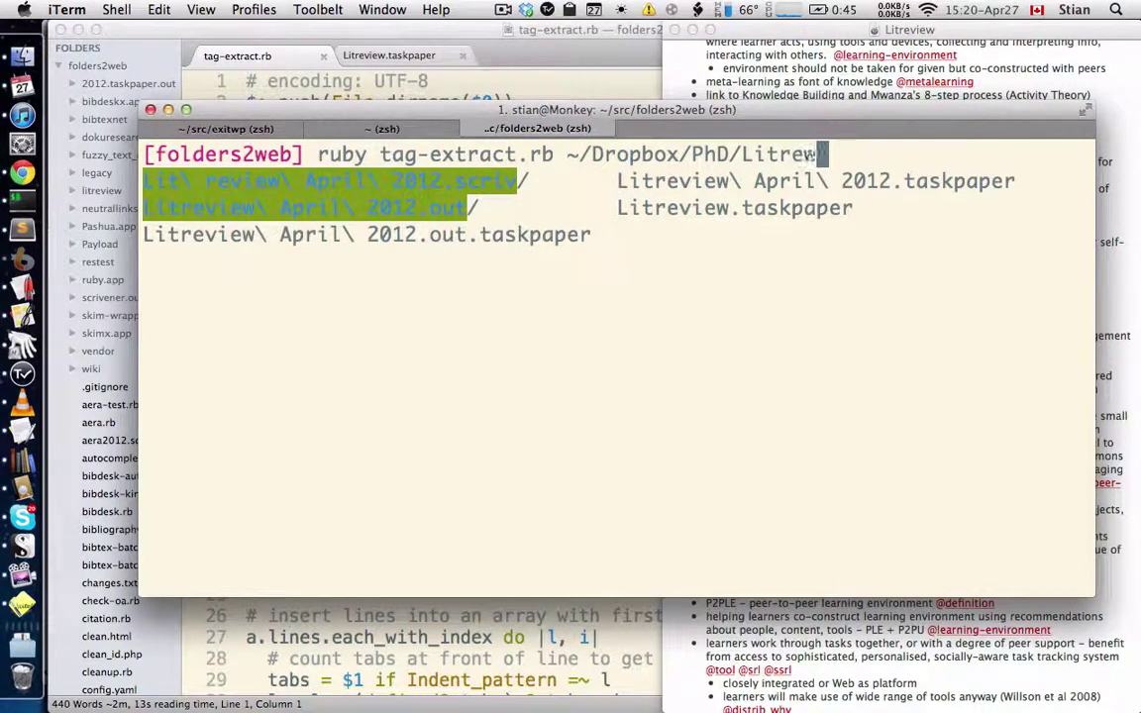
type("v")
key("BackSpace")
type("view.taskpaper")
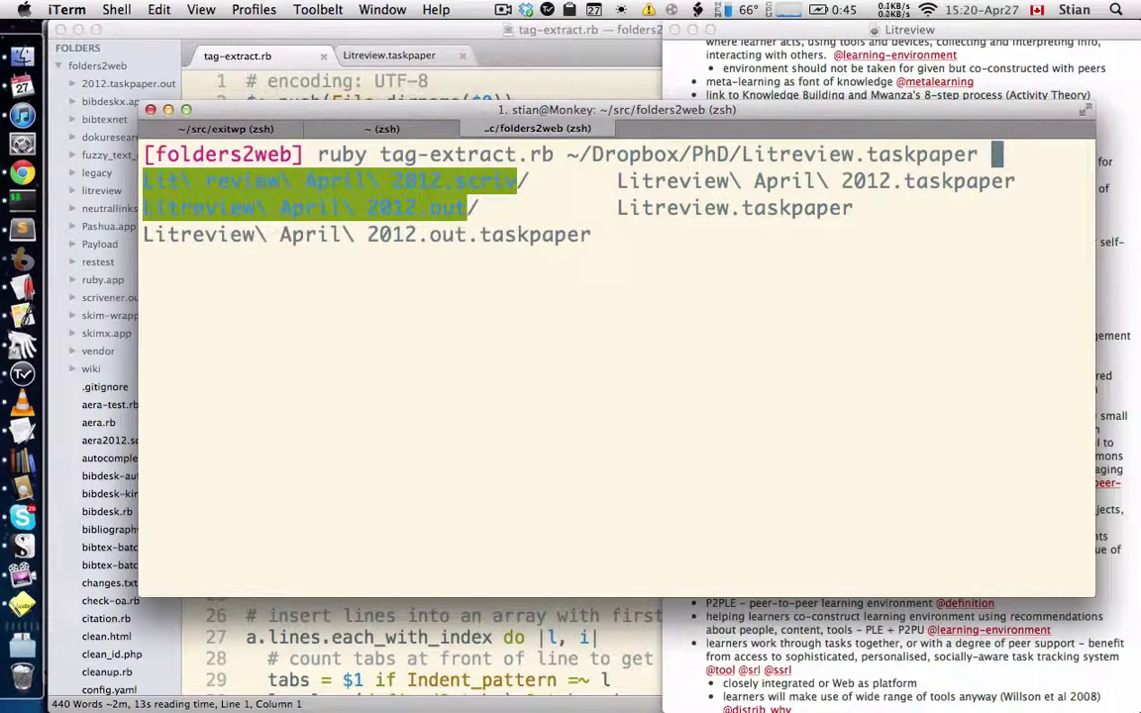
- Insert taskpaper as the output format before the Litreview.taskpaper path and run the tag-extract.rb command
key("Left")
key("Left")
key("Left")
key("Left")
key("Left")
key("Left")
key("Left")
key("Left")
key("Left")
key("Left")
key("Left")
key("Left")
key("Left")
key("Left")
key("Left")
key("Left")
key("Left")
key("Left")
key("Left")
key("Left")
key("Left")
key("Left")
key("Left")
key("Left")
key("Left")
key("Left")
key("Left")
key("Left")
key("Left")
key("Left")
key("Left")
key("Left")
key("Left")
key("Left")
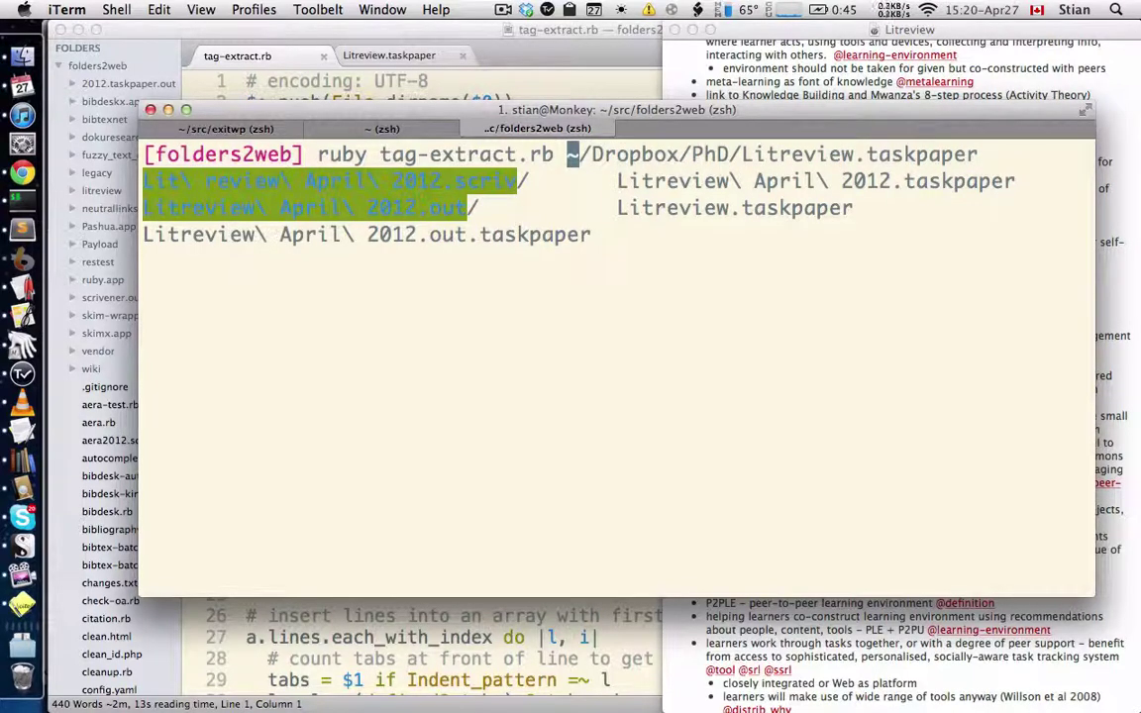
type("taskpaper")
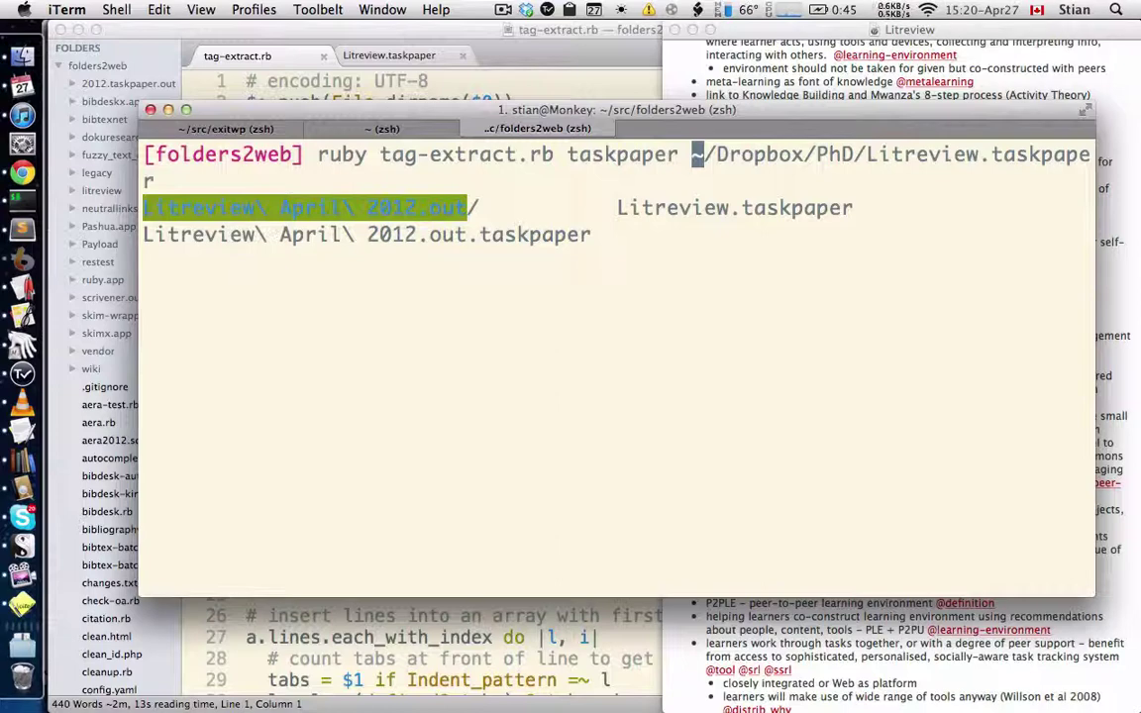
key("Return")
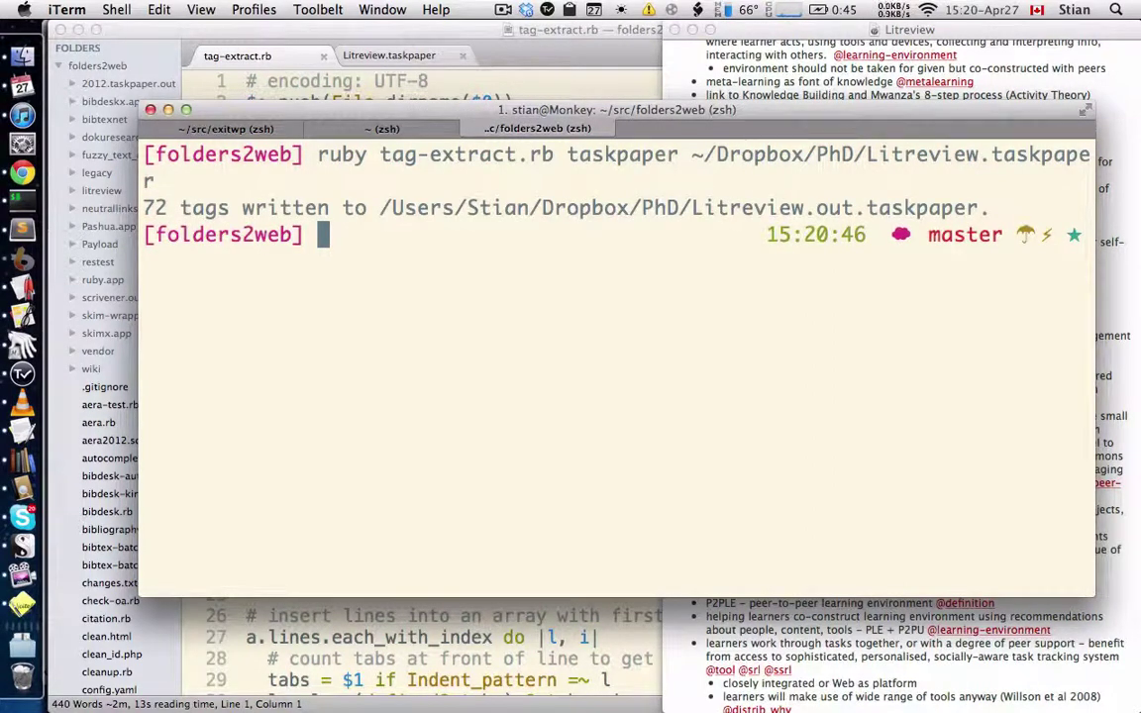
- Switch to TaskPaper and open Litreview.out.taskpaper from the PhD folder
key("super+Tab")
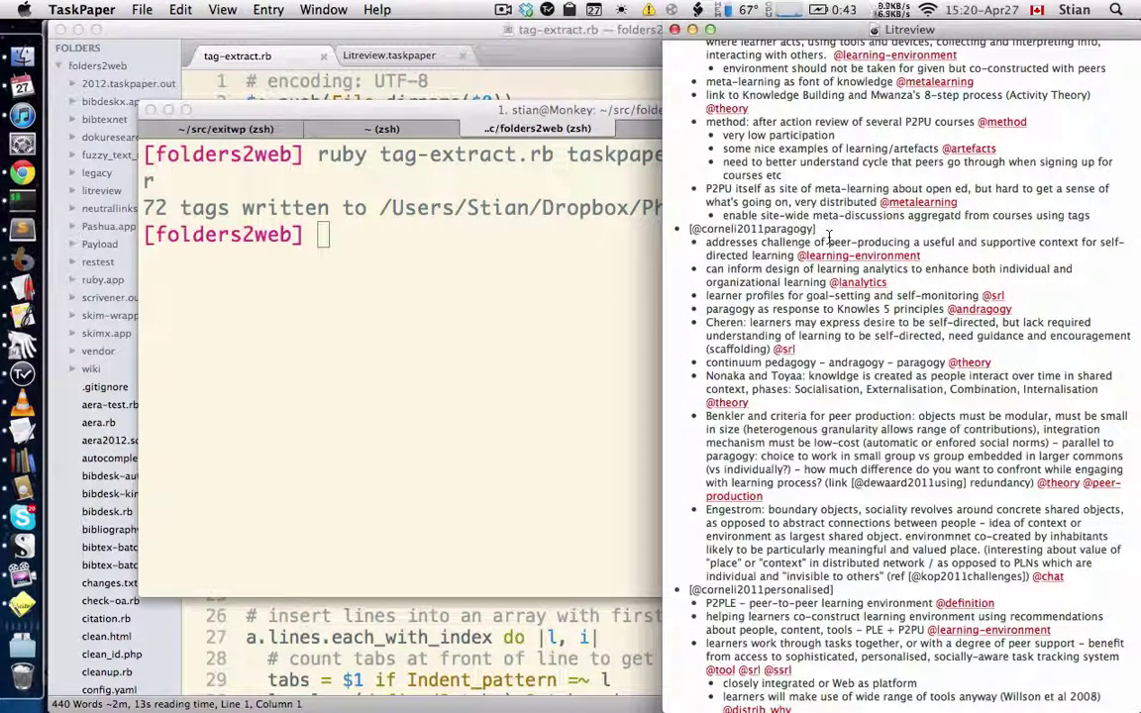
key("super+o")
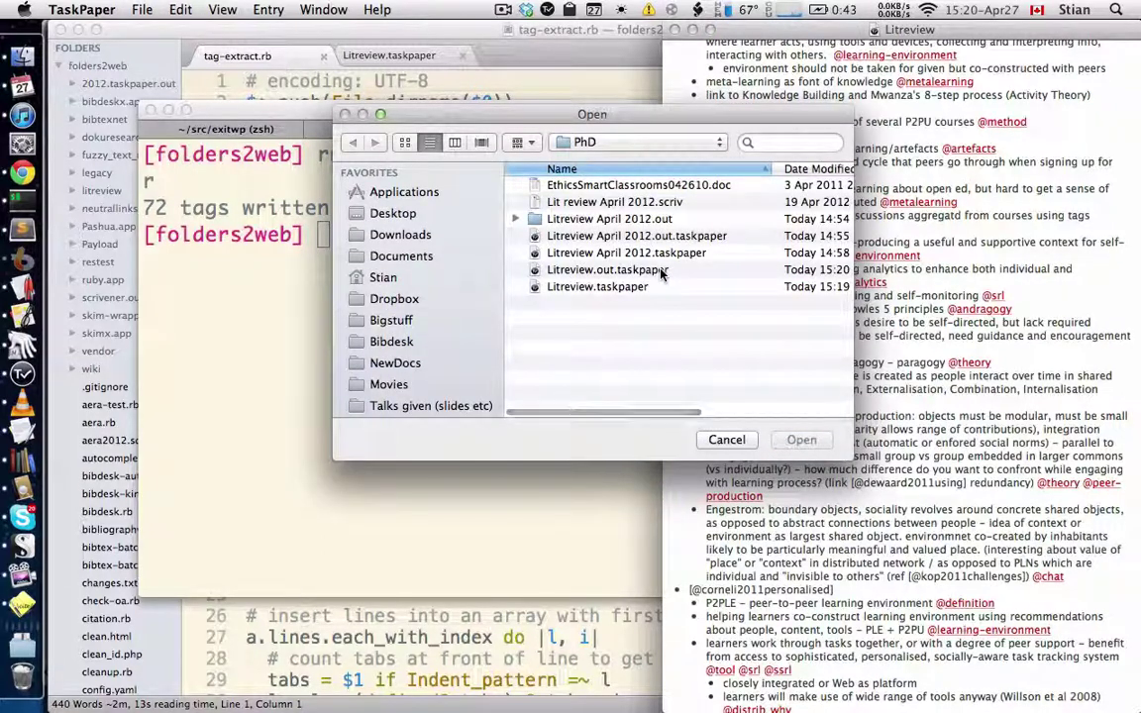
double_click(607, 269)
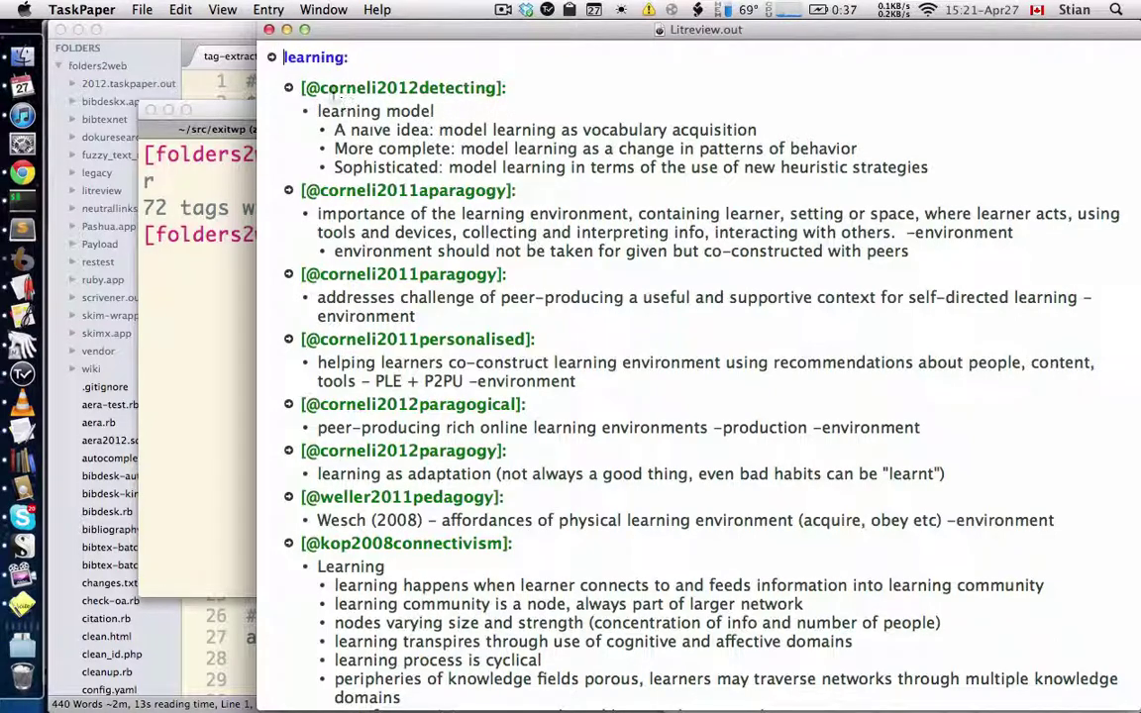
- Examine how the extracted notes are grouped by citekey under the learning, detecting_learning and distrib_why tag headings
mouse_move(296, 86)
left_mouse_down()
mouse_move(432, 87)
mouse_move(302, 87)
left_mouse_up()
scroll(337, 188, "down", 3)
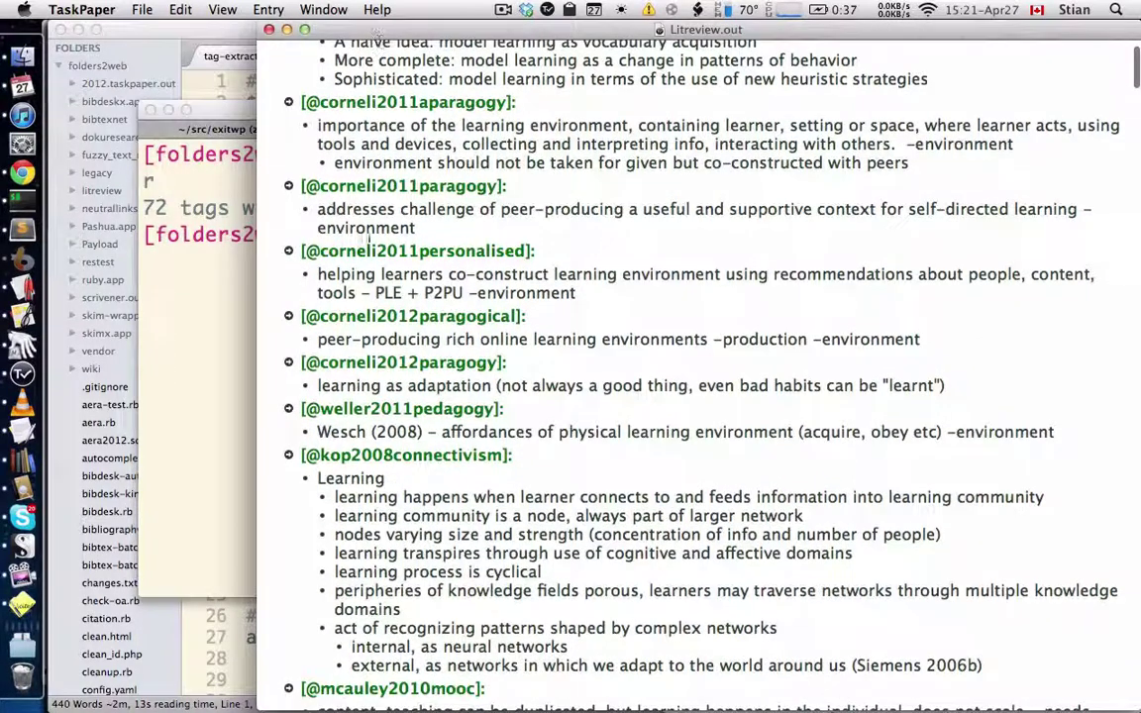
scroll(331, 233, "up", 4)
scroll(349, 377, "down", 5)
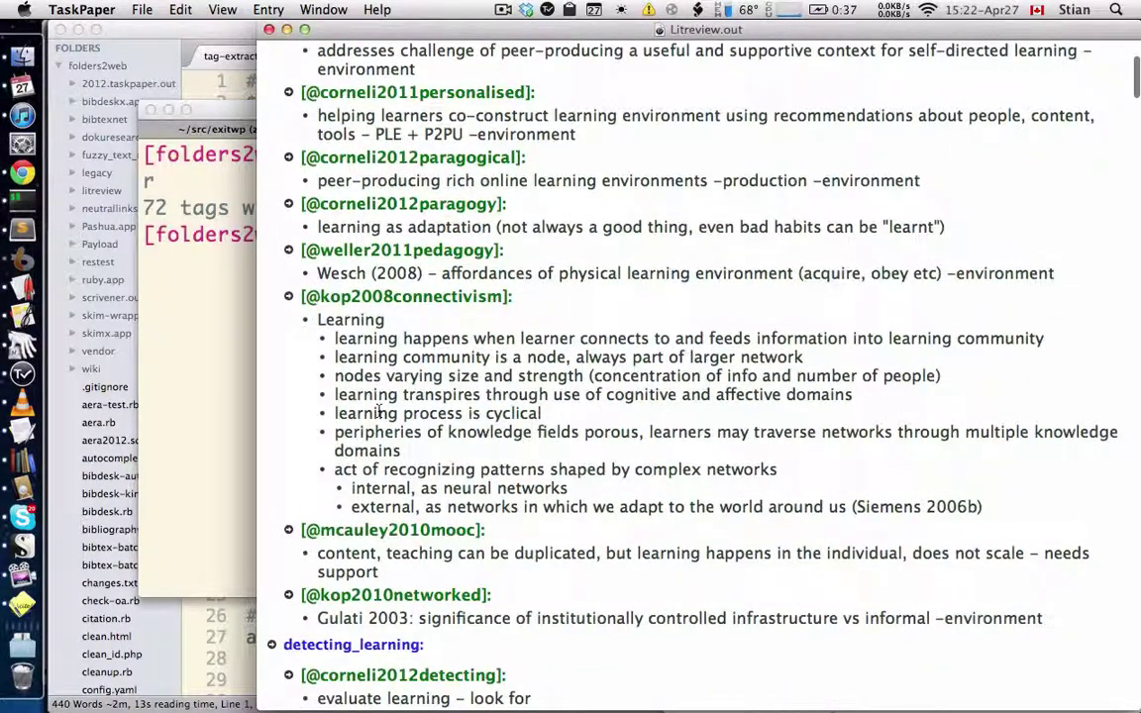
scroll(388, 314, "down", 1)
scroll(388, 314, "down", 7)
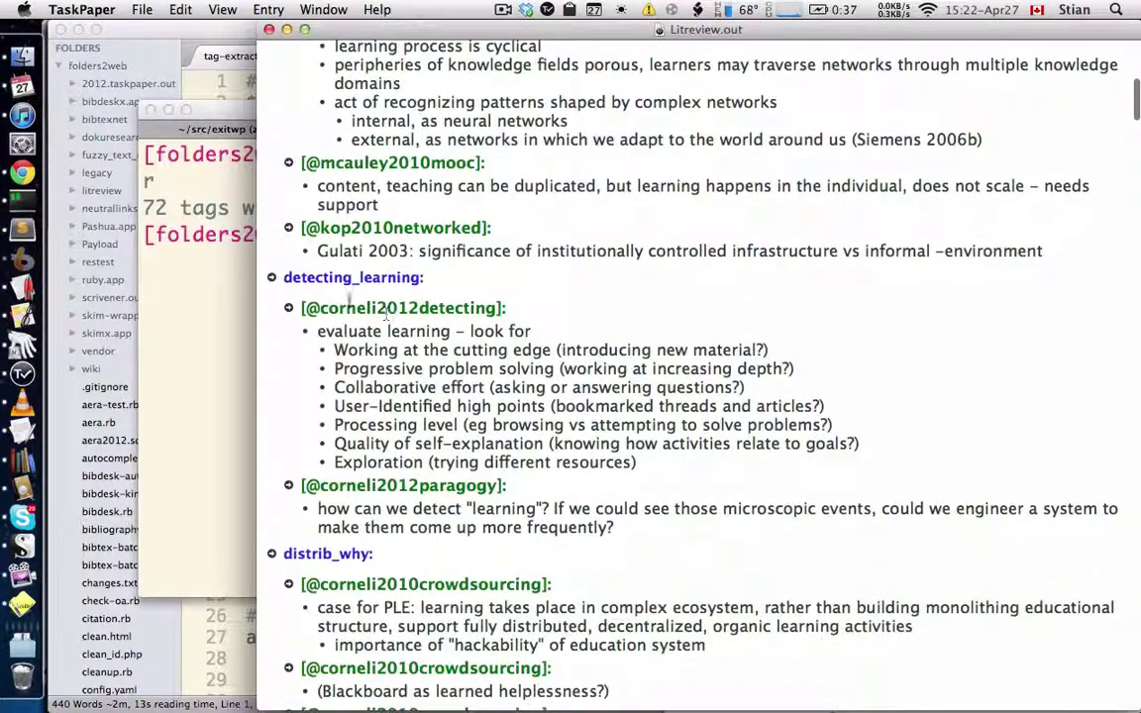
scroll(355, 401, "down", 6)
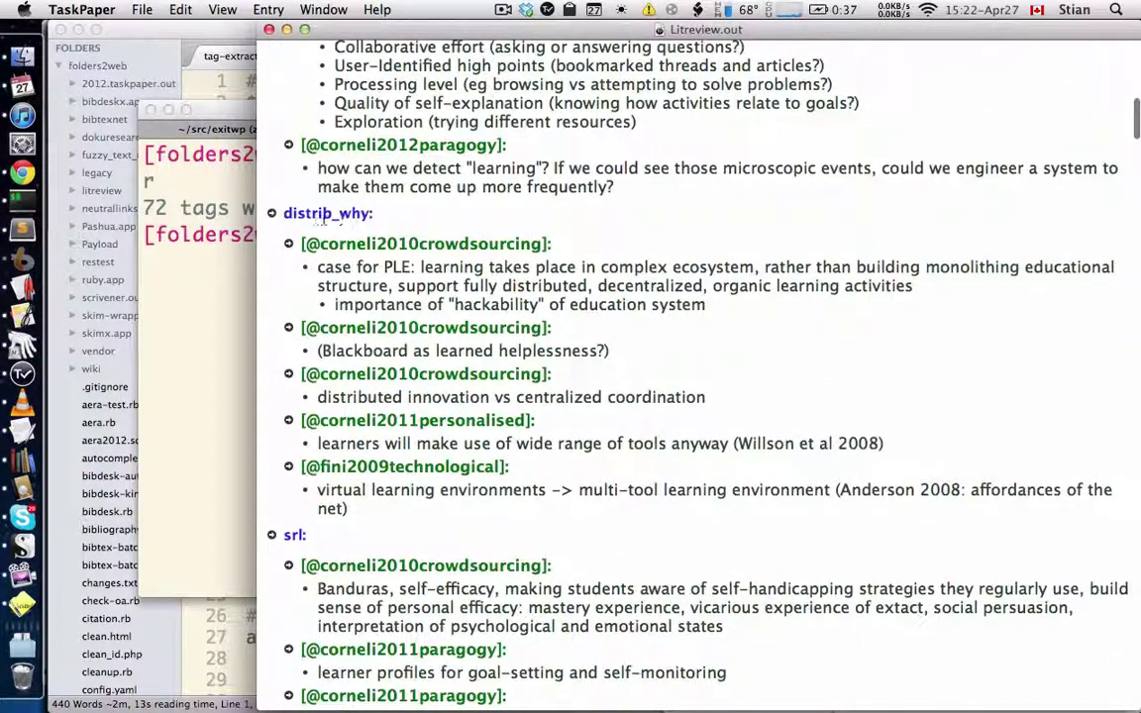
scroll(323, 220, "down", 4)
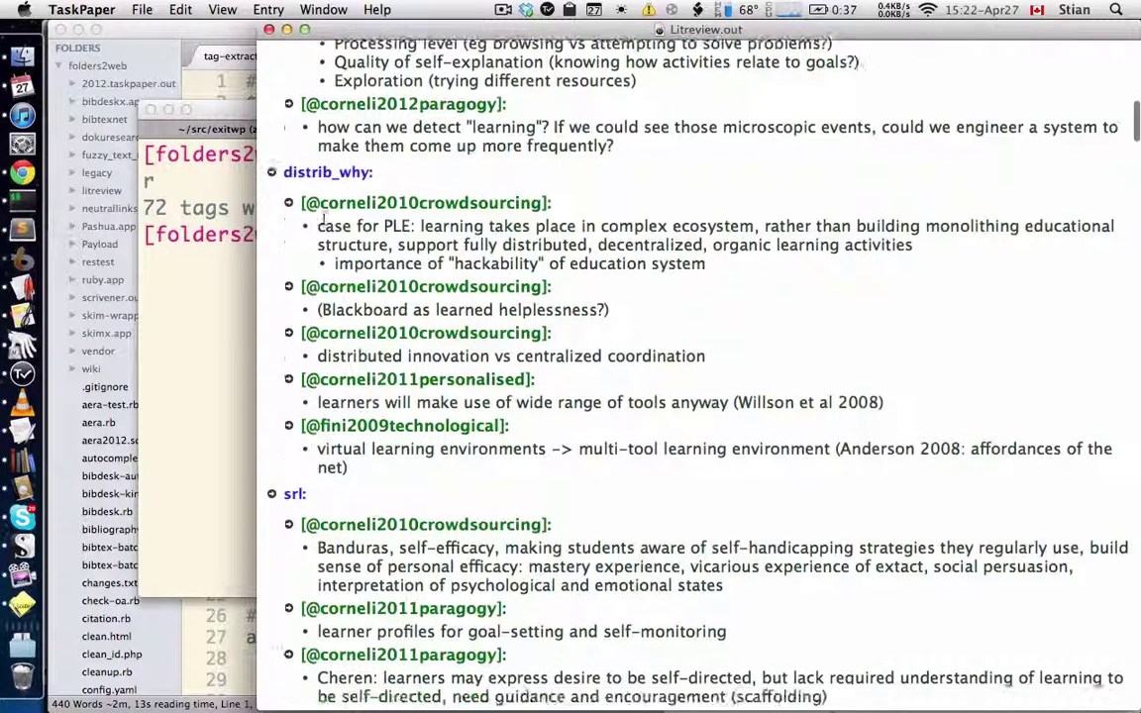
- Skim the remaining tag sections down to the not_tagged notes without a citekey, and look back up to the formal section
scroll(287, 316, "down", 12)
scroll(287, 318, "down", 20)
scroll(288, 317, "down", 20)
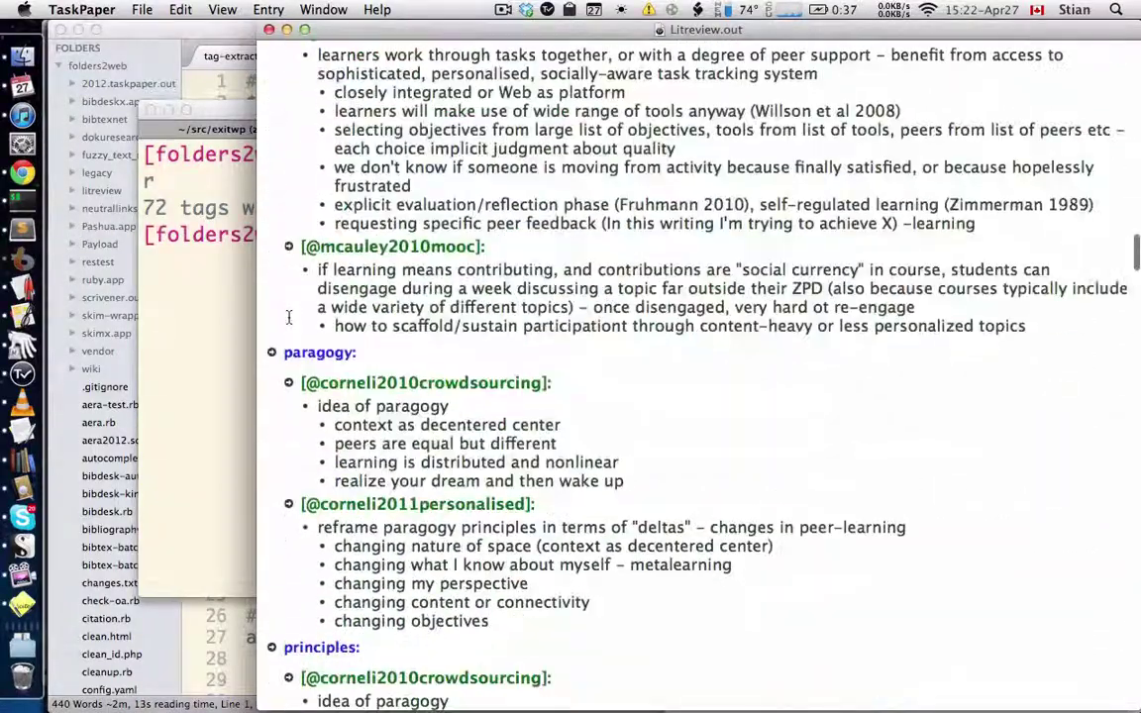
scroll(289, 317, "down", 20)
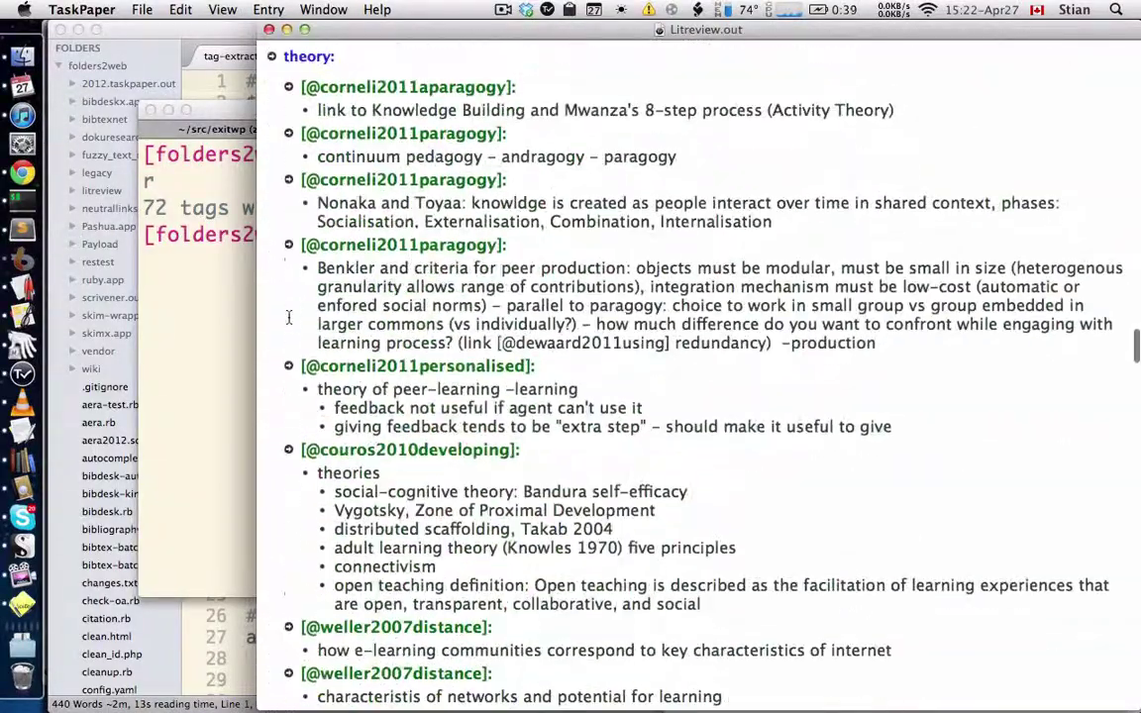
scroll(288, 317, "down", 20)
scroll(288, 317, "down", 20)
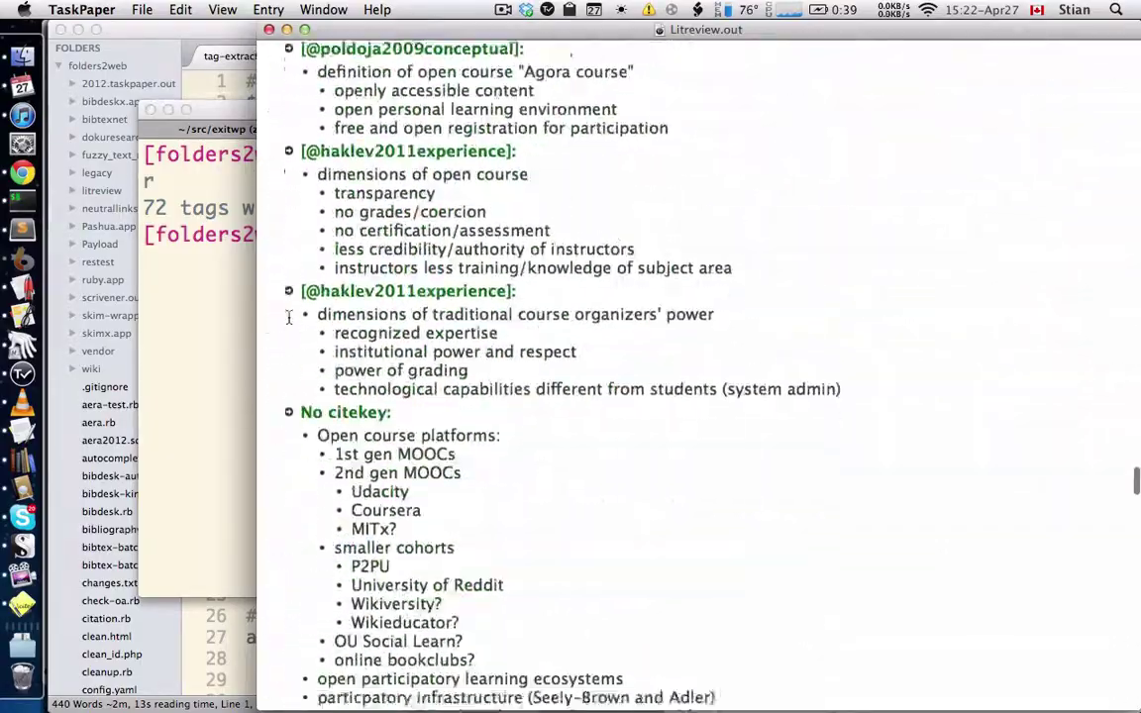
scroll(294, 333, "down", 20)
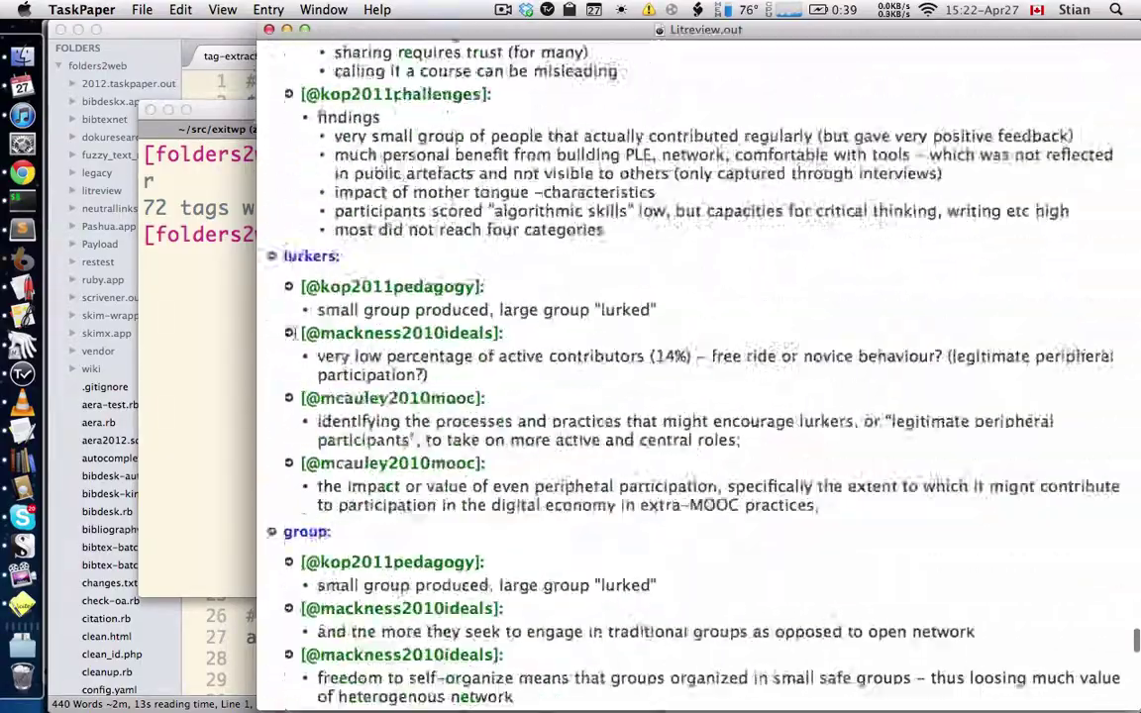
scroll(295, 333, "down", 15)
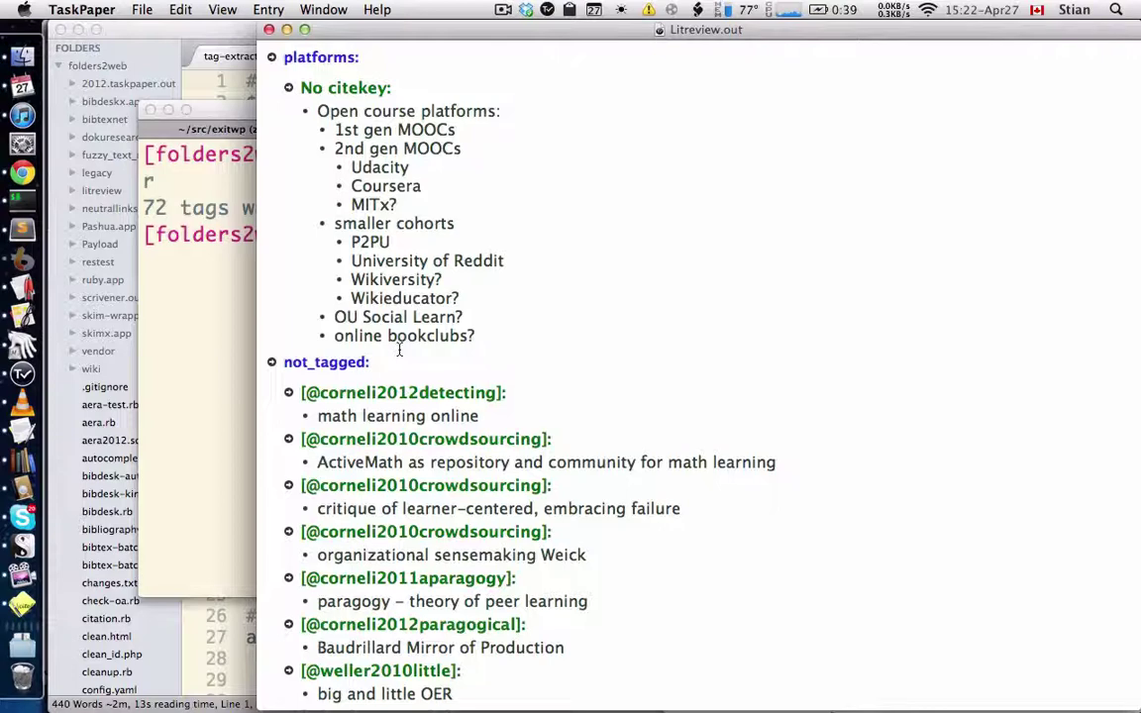
scroll(400, 349, "down", 4)
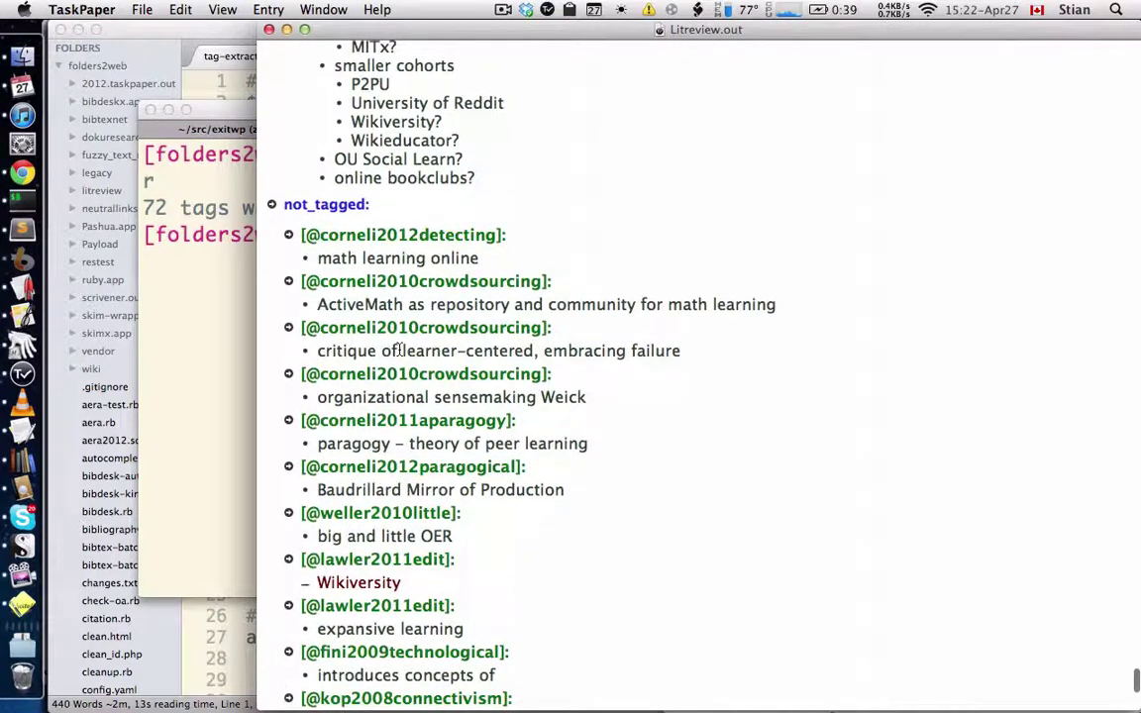
scroll(399, 350, "down", 15)
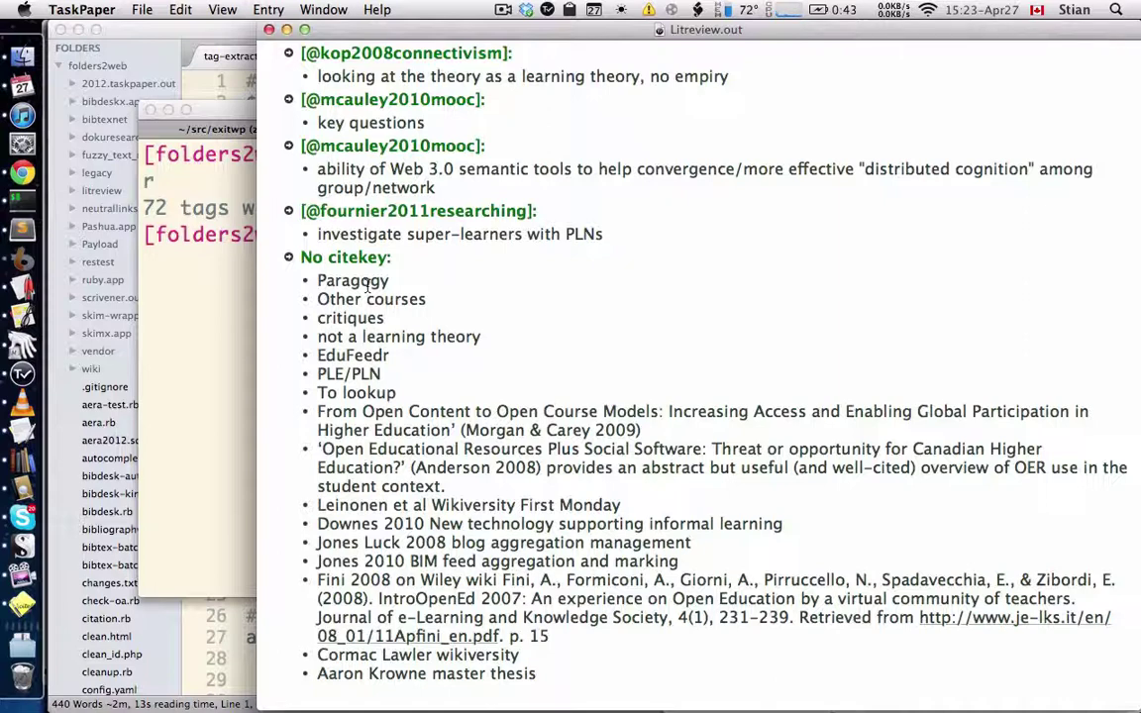
scroll(369, 286, "up", 15)
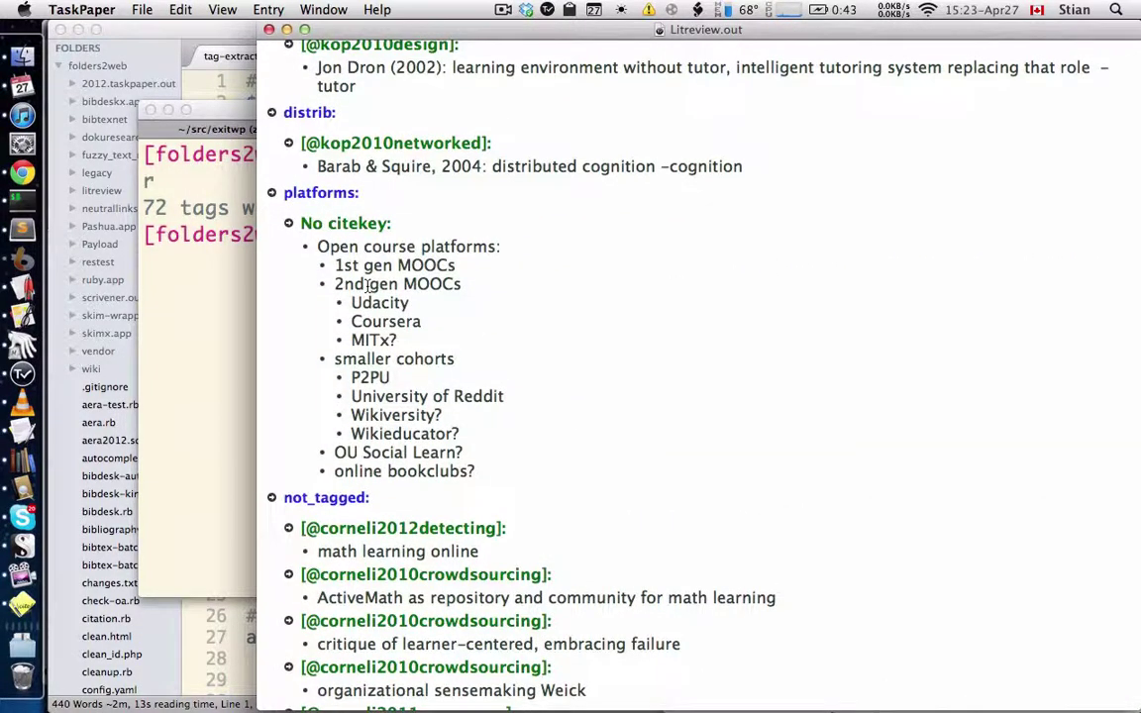
scroll(369, 286, "up", 5)
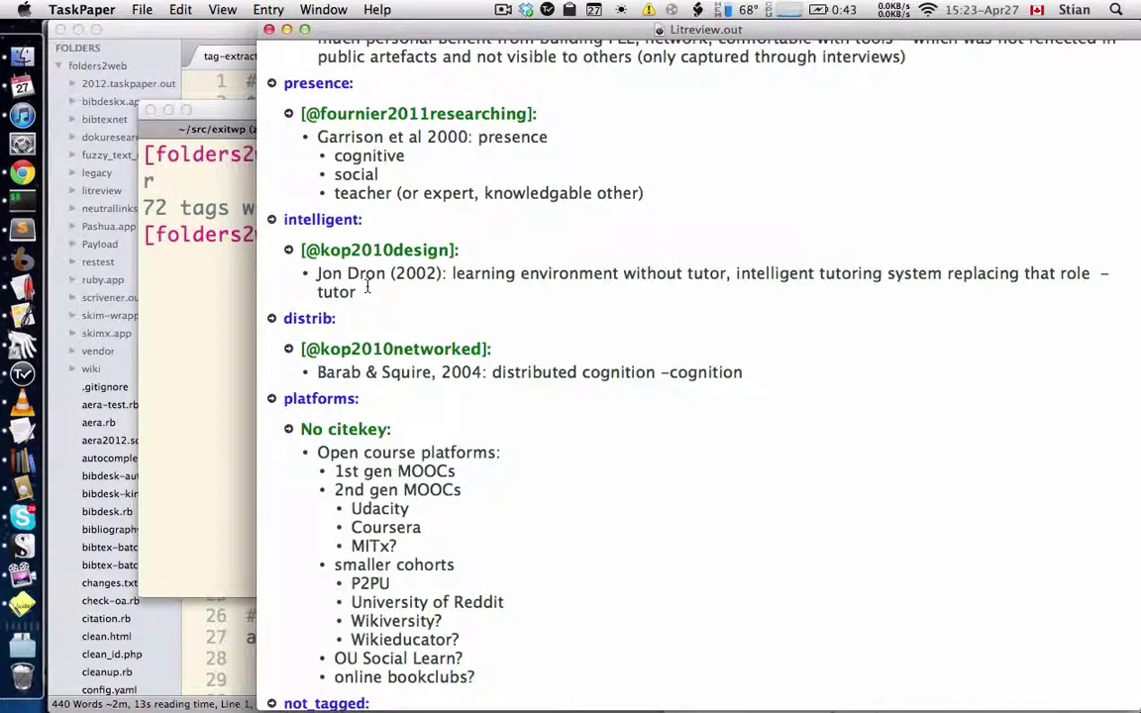
scroll(368, 286, "up", 6)
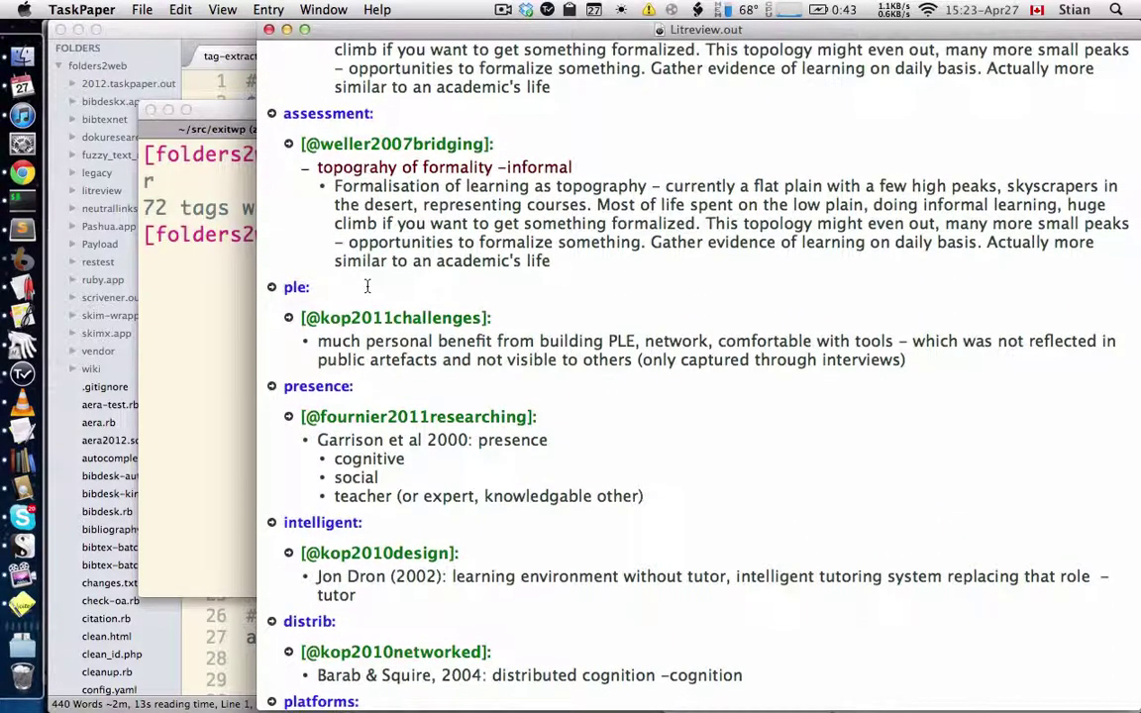
scroll(354, 187, "up", 1)
scroll(354, 186, "up", 3)
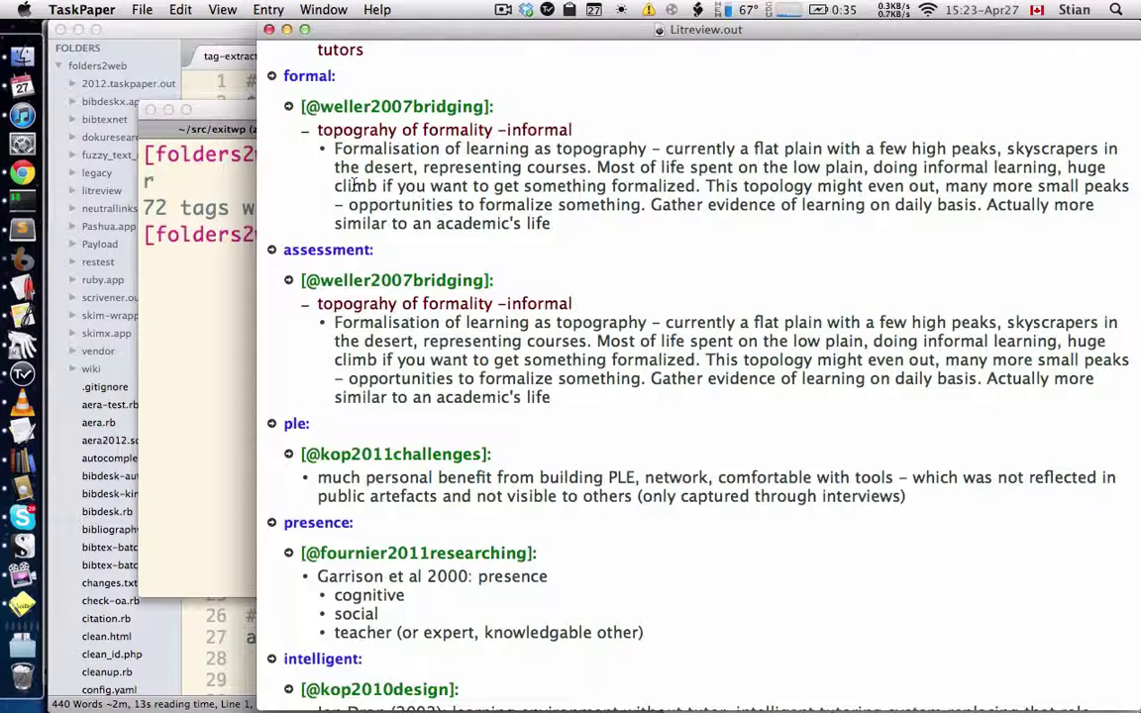
- Return to iTerm and rerun the tag-extract.rb command on Litreview.taskpaper with scrivener as the output format instead of taskpaper
left_click(210, 246)
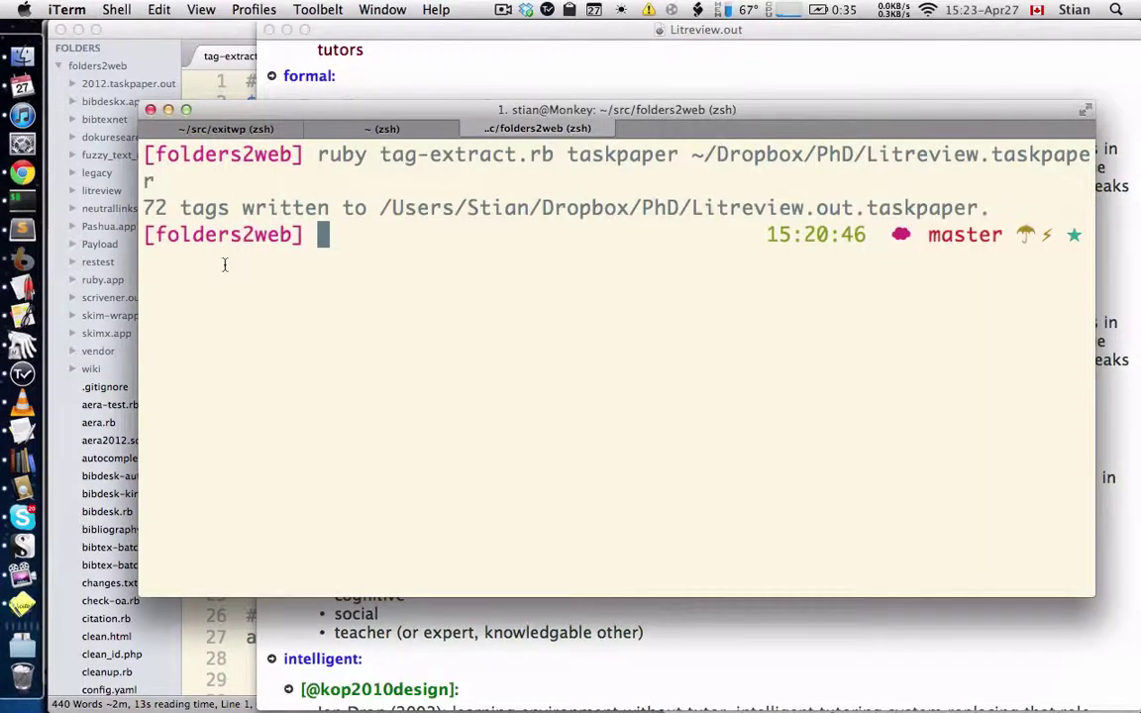
key("Up")
key("Left")
key("Left")
key("Left")
key("Left")
key("Left")
key("Left")
key("Left")
key("Left")
key("Left")
key("Left")
key("Left")
key("Left")
key("Left")
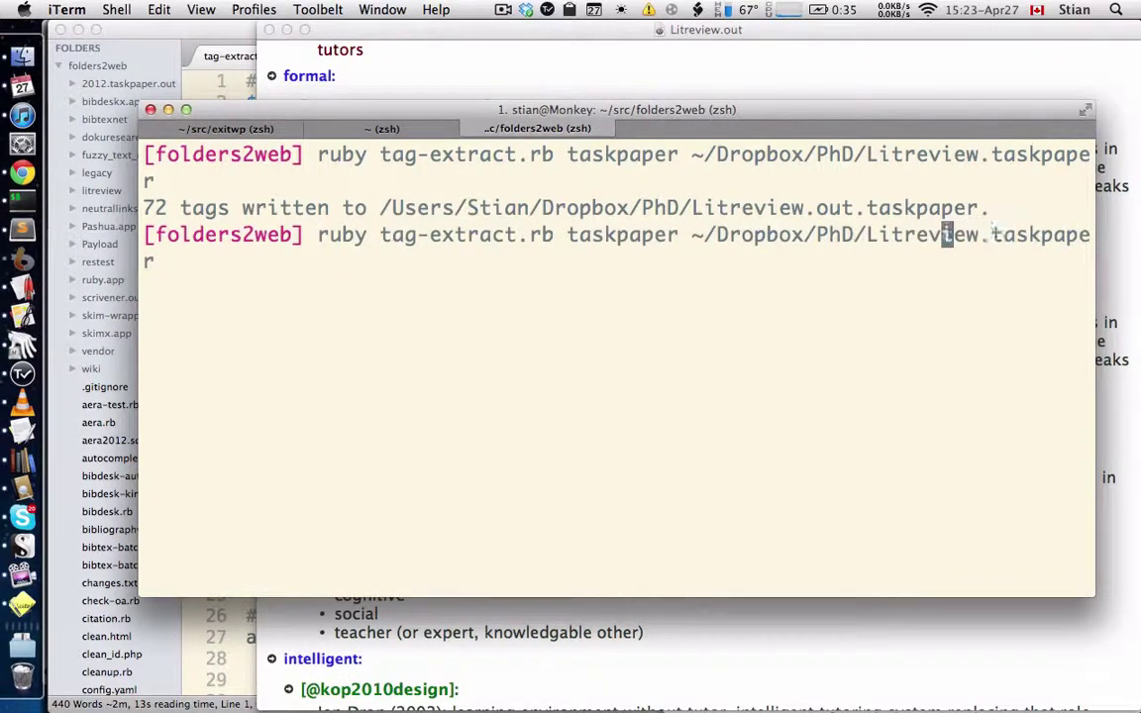
key("Left")
key("Left")
key("Left")
key("Left")
key("Left")
key("Left")
key("Left")
key("Left")
key("Left")
key("Left")
key("Left")
key("Left")
key("Left")
key("Left")
key("Left")
key("Left")
key("Left")
key("Left")
key("Left")
key("Left")
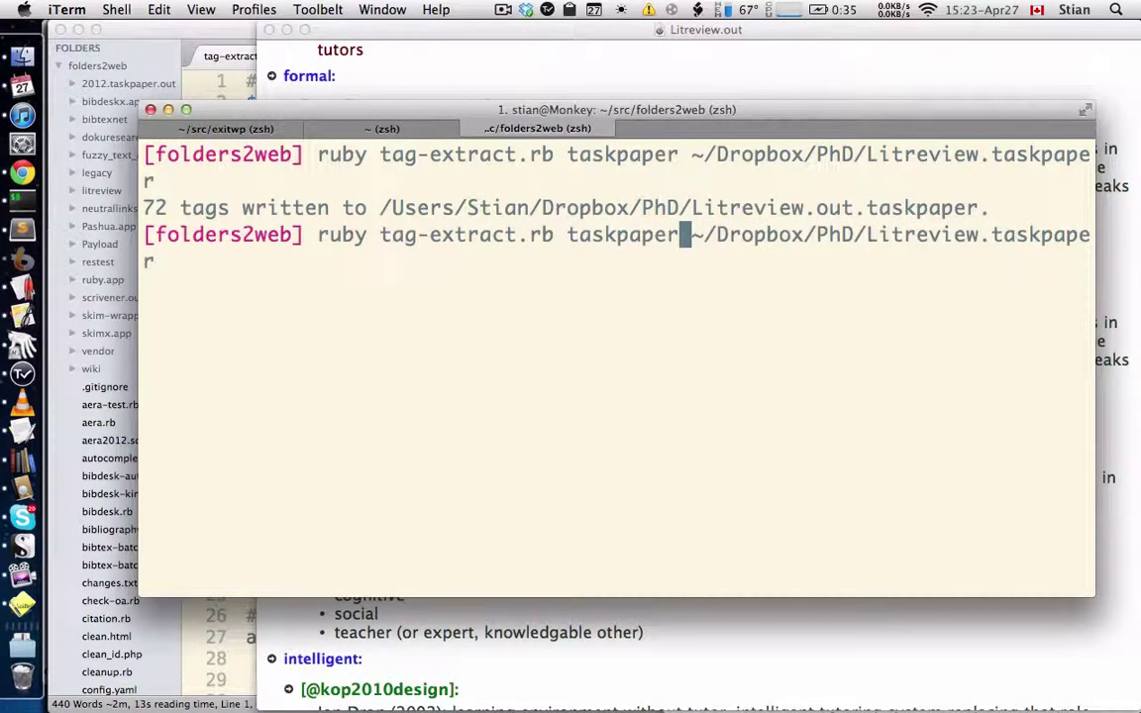
key("BackSpace")
key("BackSpace")
key("BackSpace")
key("BackSpace")
key("BackSpace")
key("BackSpace")
key("BackSpace")
key("BackSpace")
key("BackSpace")
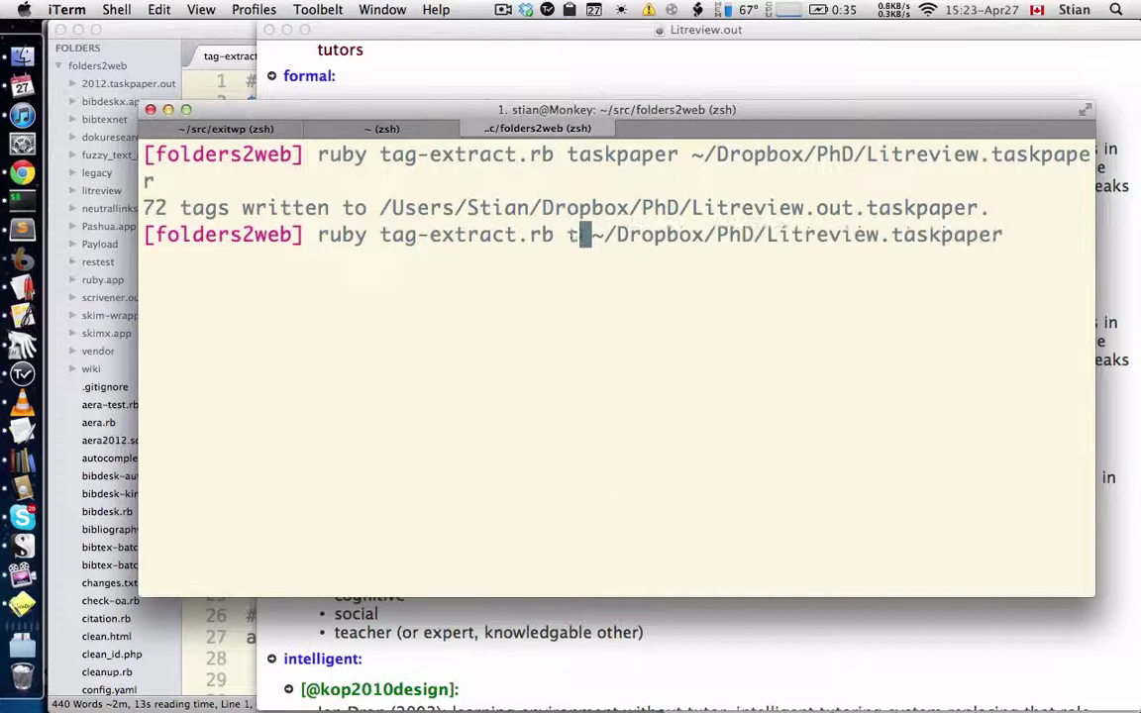
type("scrivener")
key("Return")
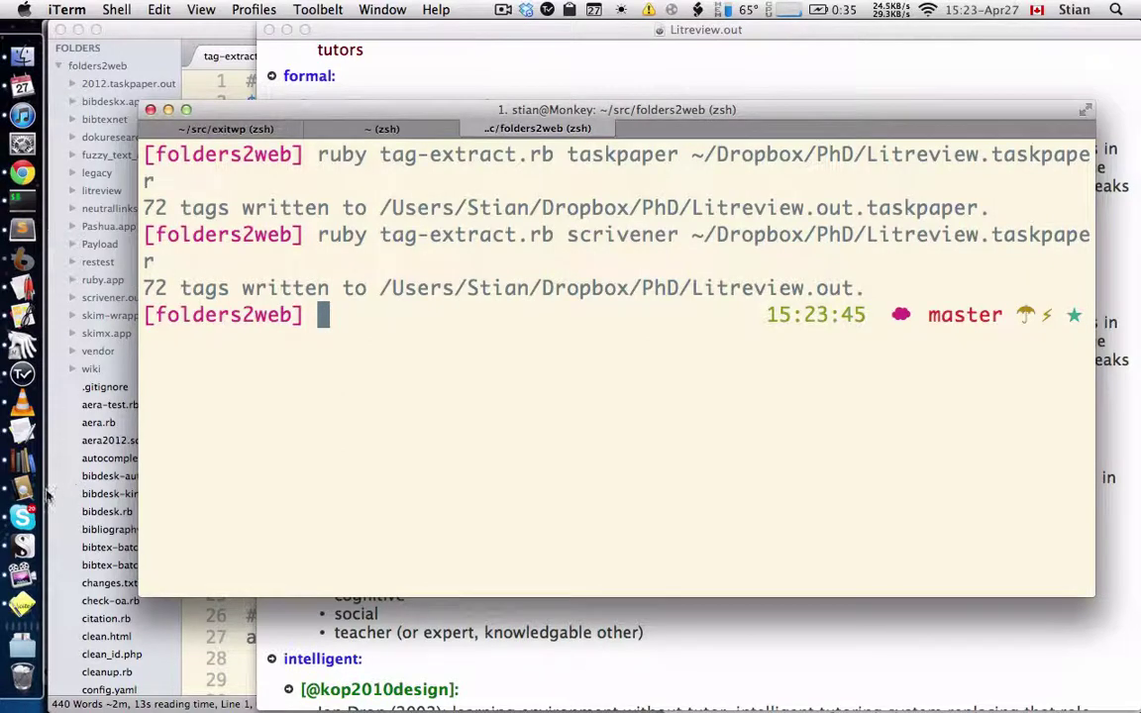
- Open the Litreview project in Scrivener, then switch to Finder, expand the Litreview.out folder and preview its first tag text files, including aggregation.txt
left_click(24, 546)
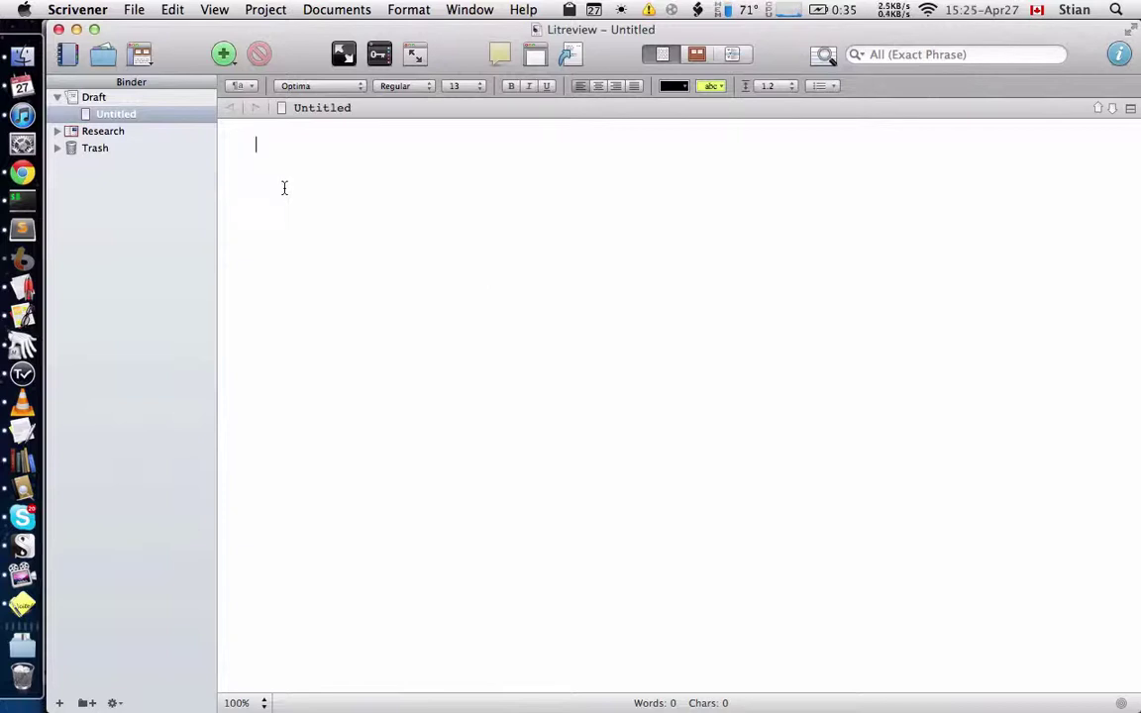
key("super+Tab")
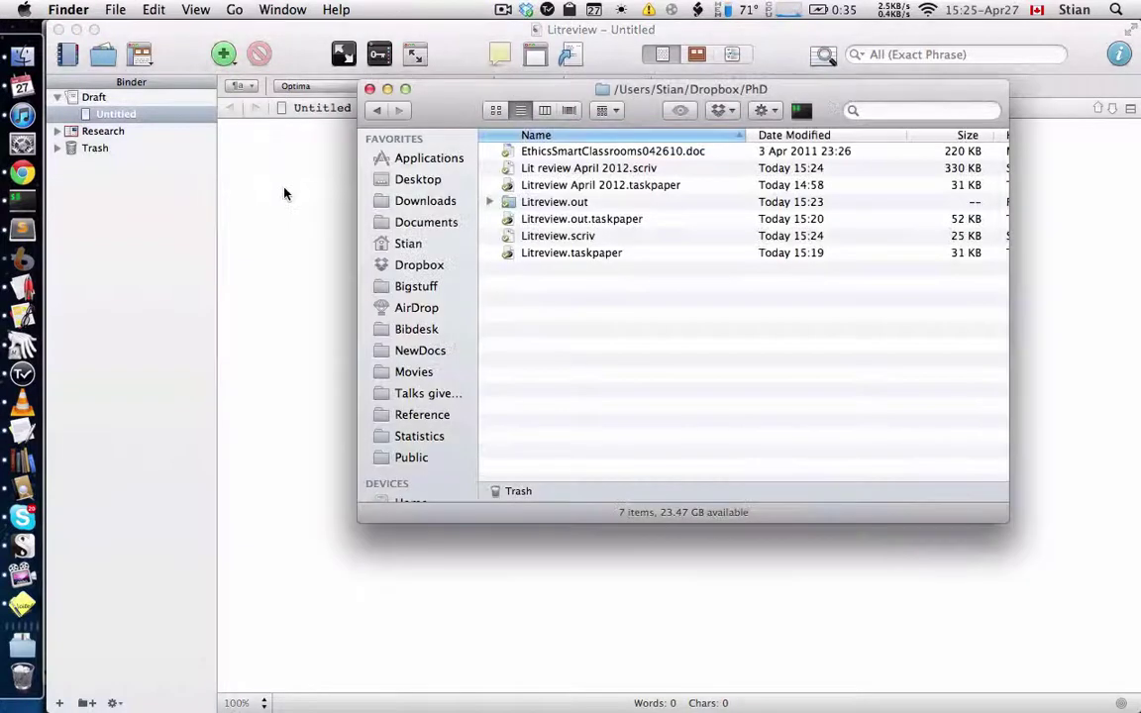
left_click(490, 201)
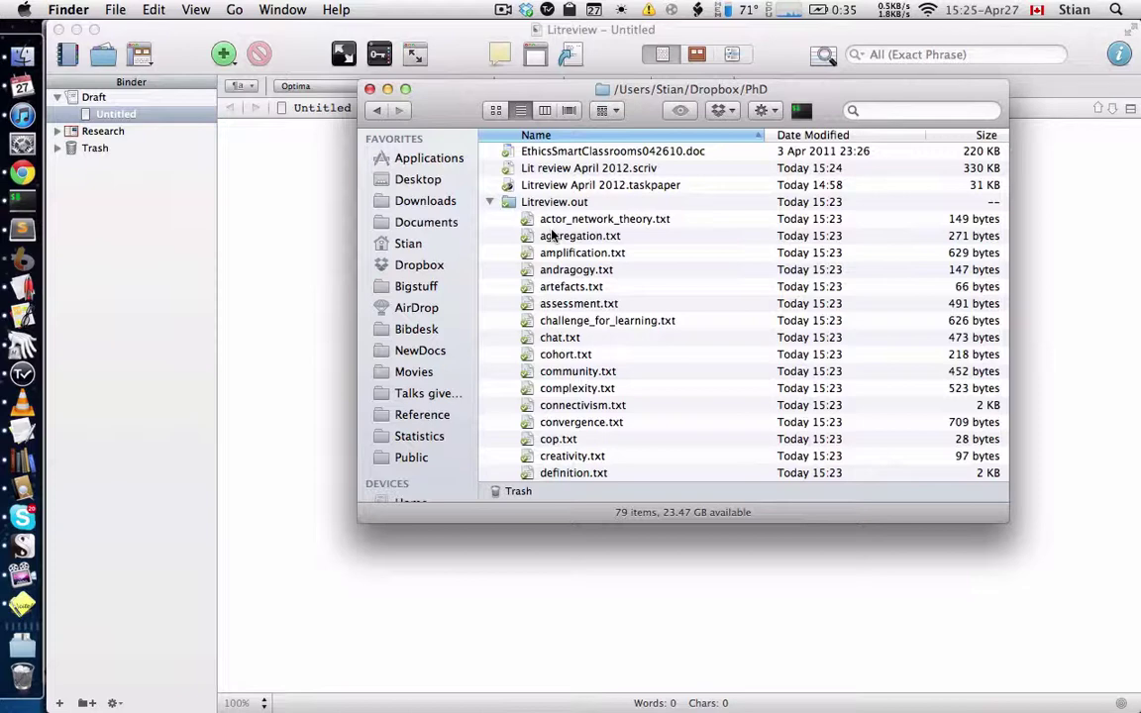
left_click(553, 222)
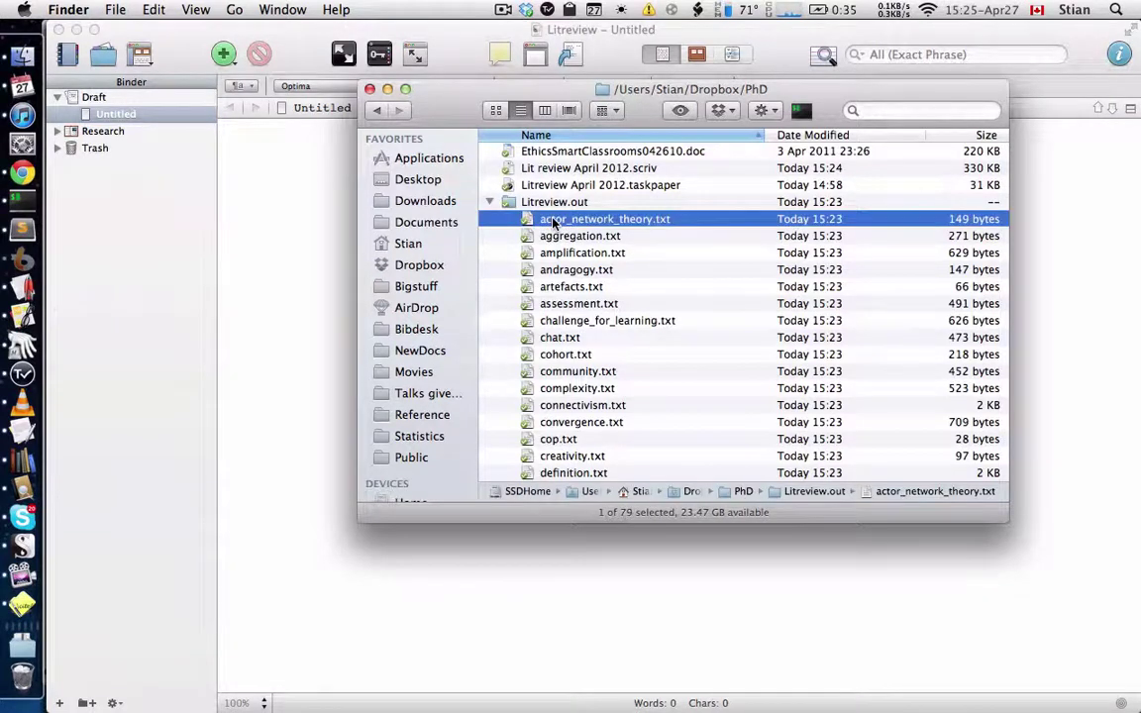
key("space")
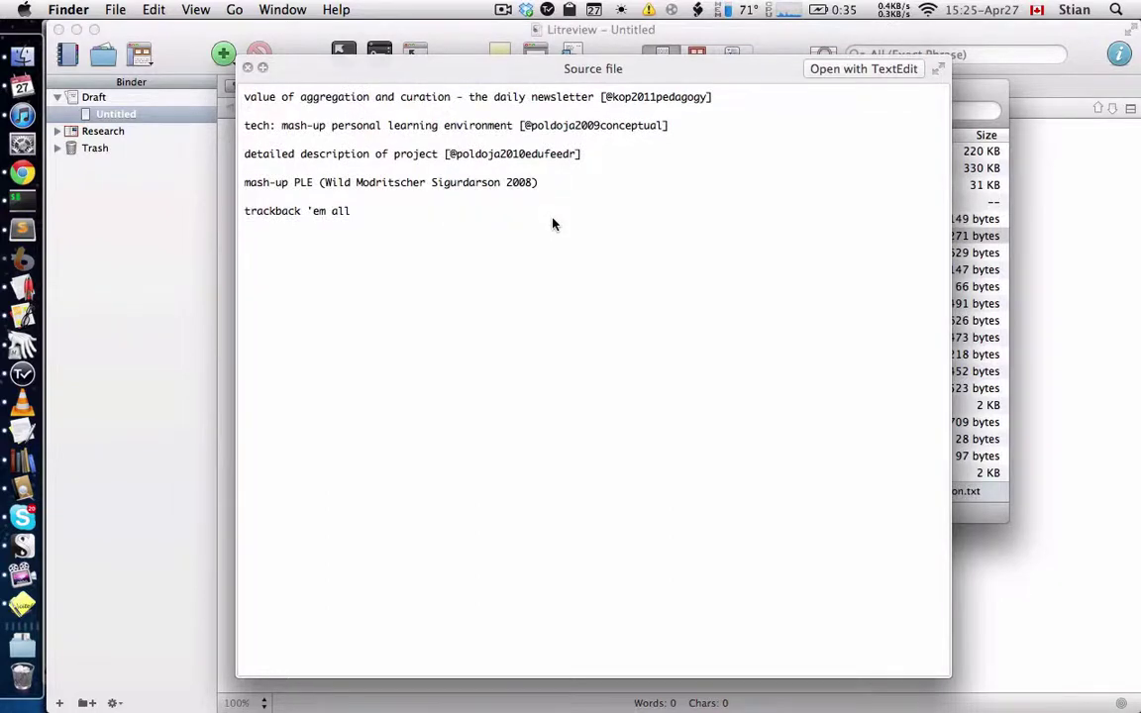
key("space")
- Import the Litreview.out folder into the Research section of the Scrivener project and expand it to list its tag documents
left_click_drag(555, 209, 110, 142)
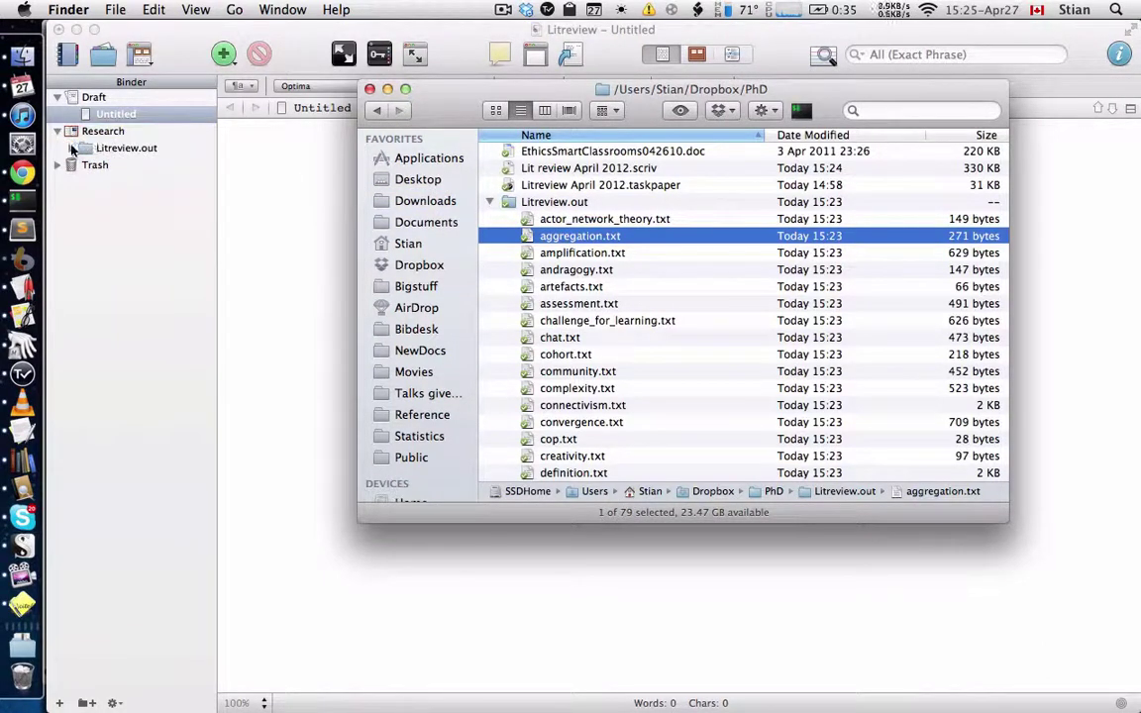
left_click(165, 164)
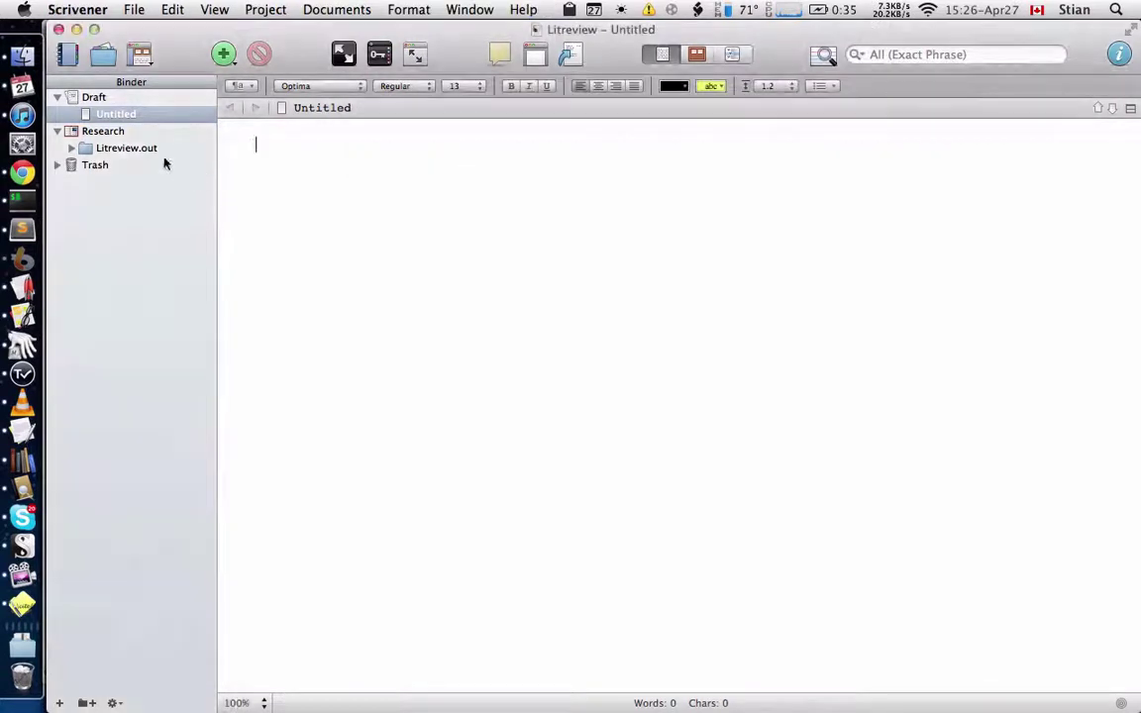
left_click(72, 148)
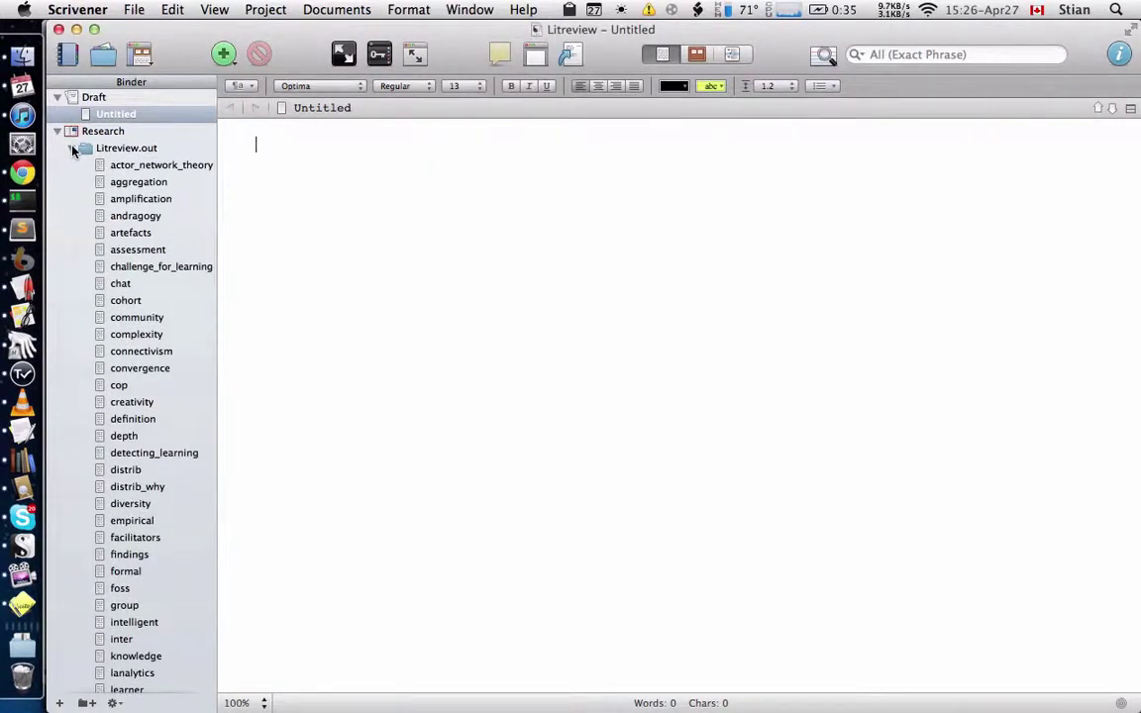
- Split the editor vertically into two side-by-side panes
left_click(214, 9)
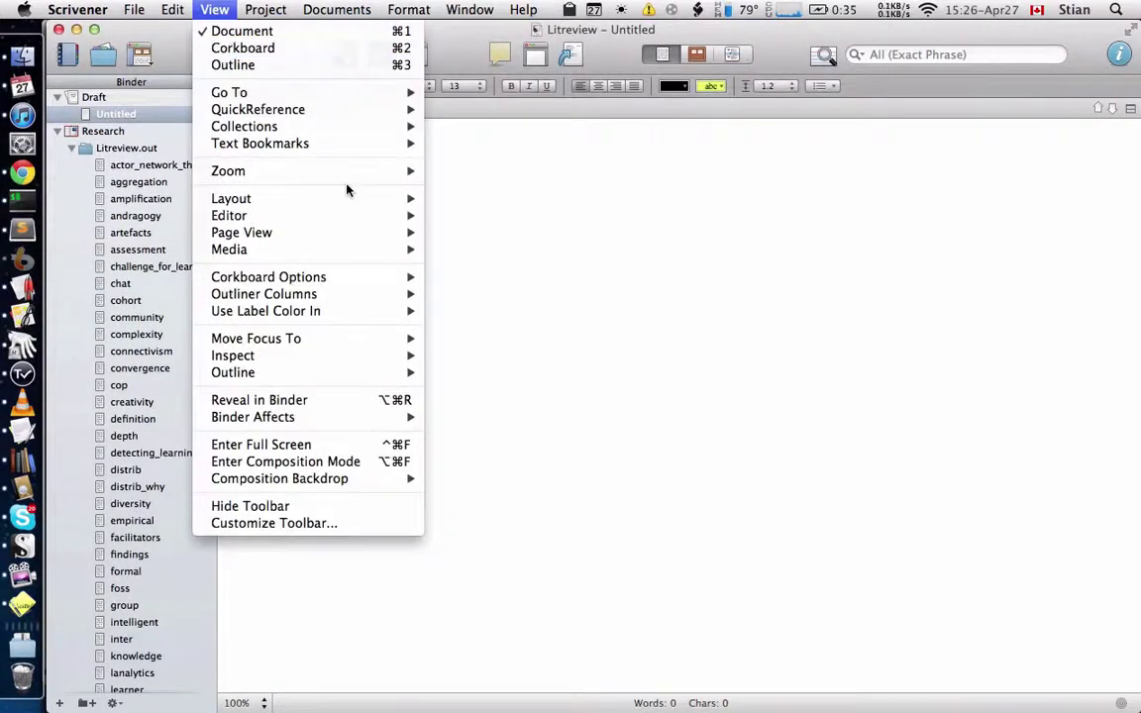
mouse_move(377, 198)
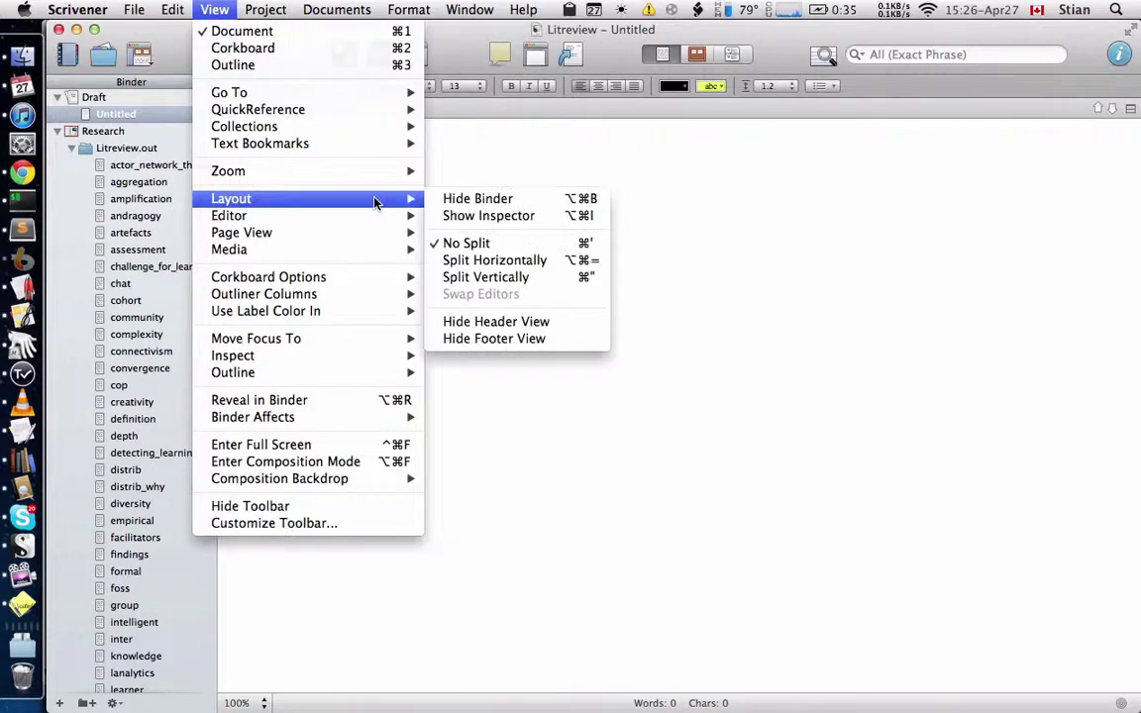
left_click(492, 277)
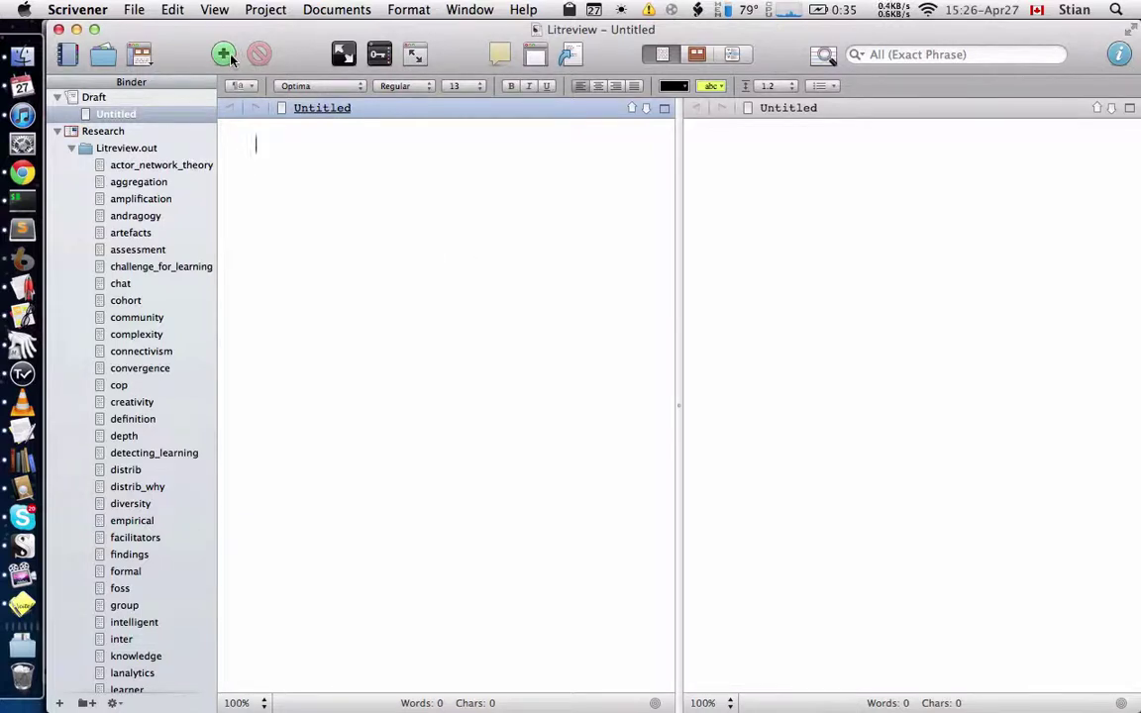
- Rename the untitled Draft document as Empirical studies
left_click(153, 113)
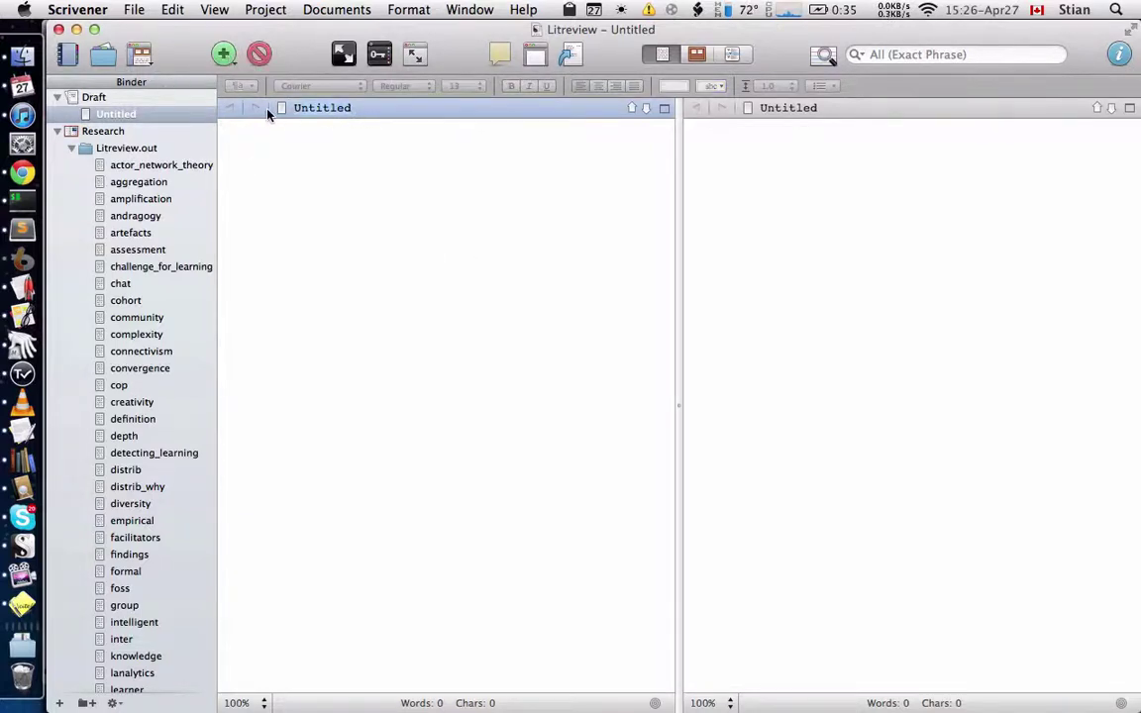
left_click(270, 109)
type("Empiricl st")
key("BackSpace")
type("al studies")
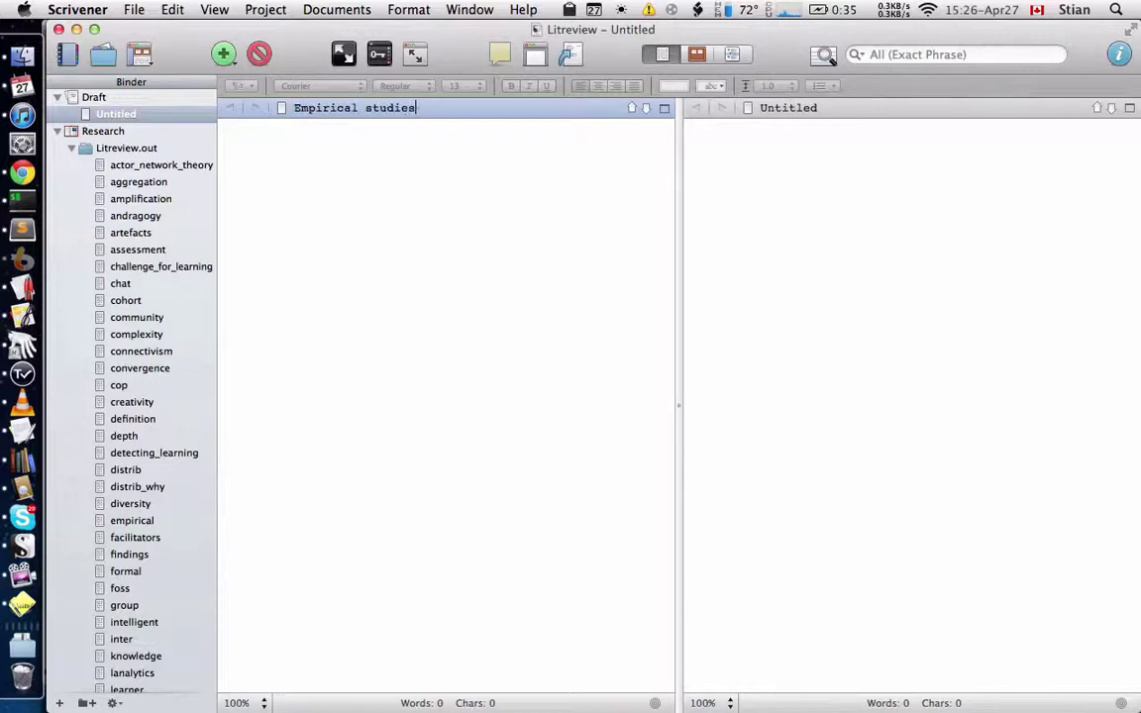
key("Return")
- Load the empirical notes into the second editor beside the draft and select the citekey of the P2PU study
left_click(818, 289)
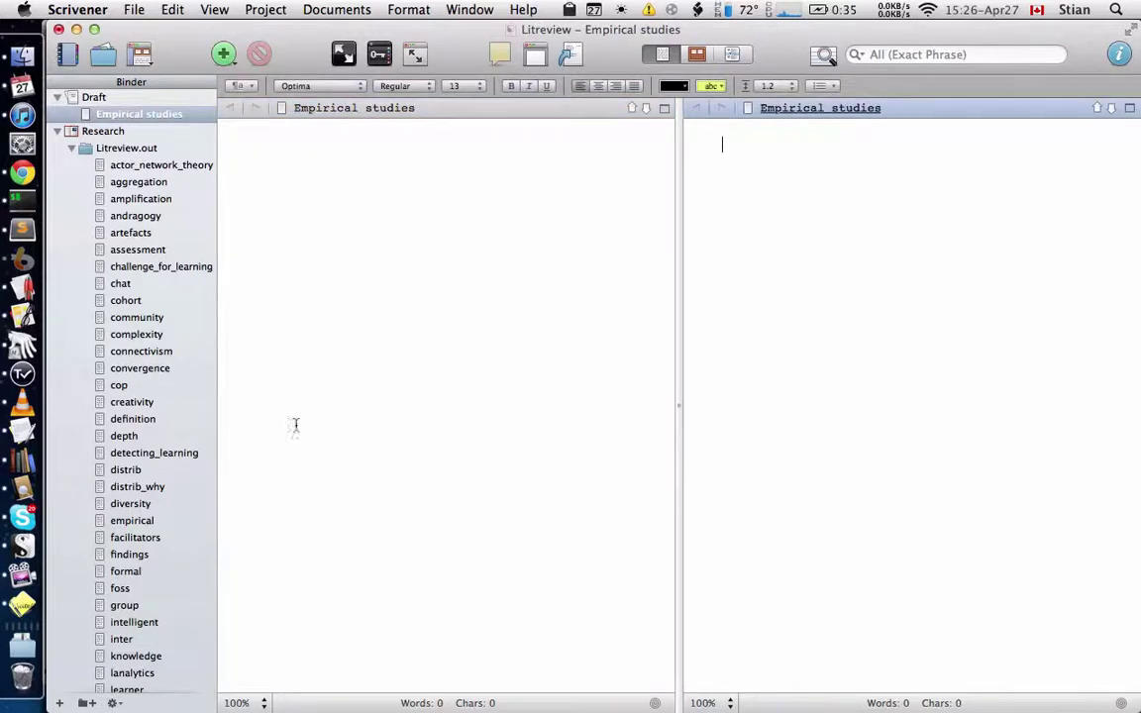
scroll(156, 439, "down", 5)
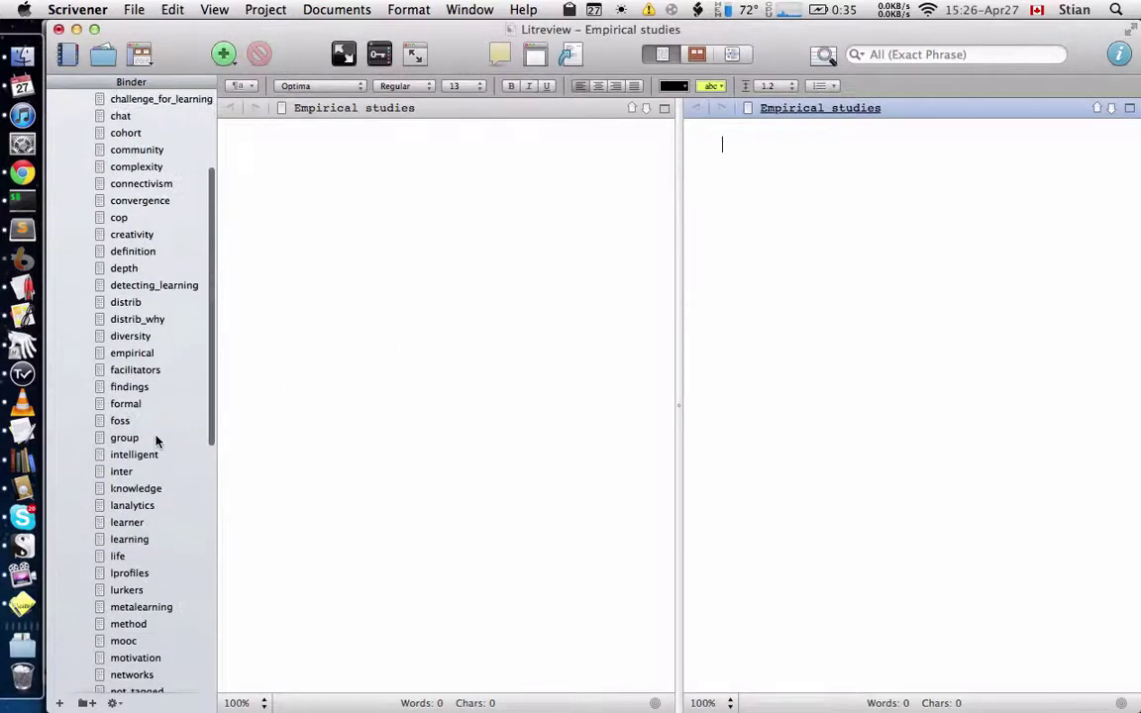
left_click(135, 354)
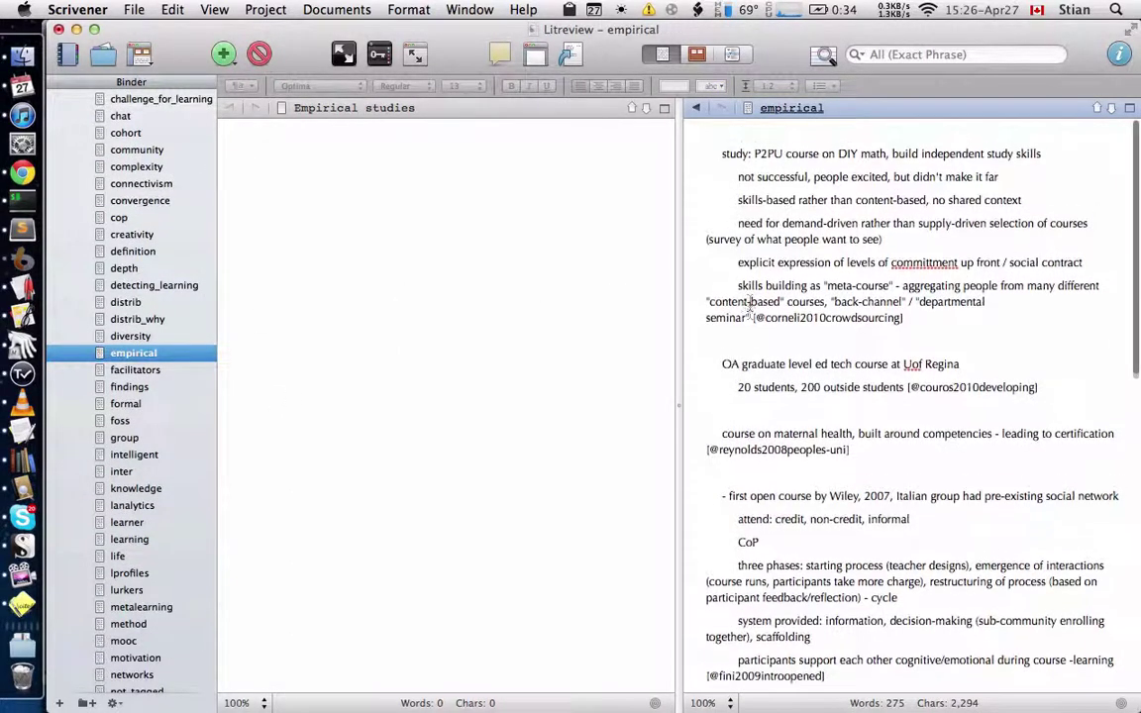
scroll(750, 304, "down", 1)
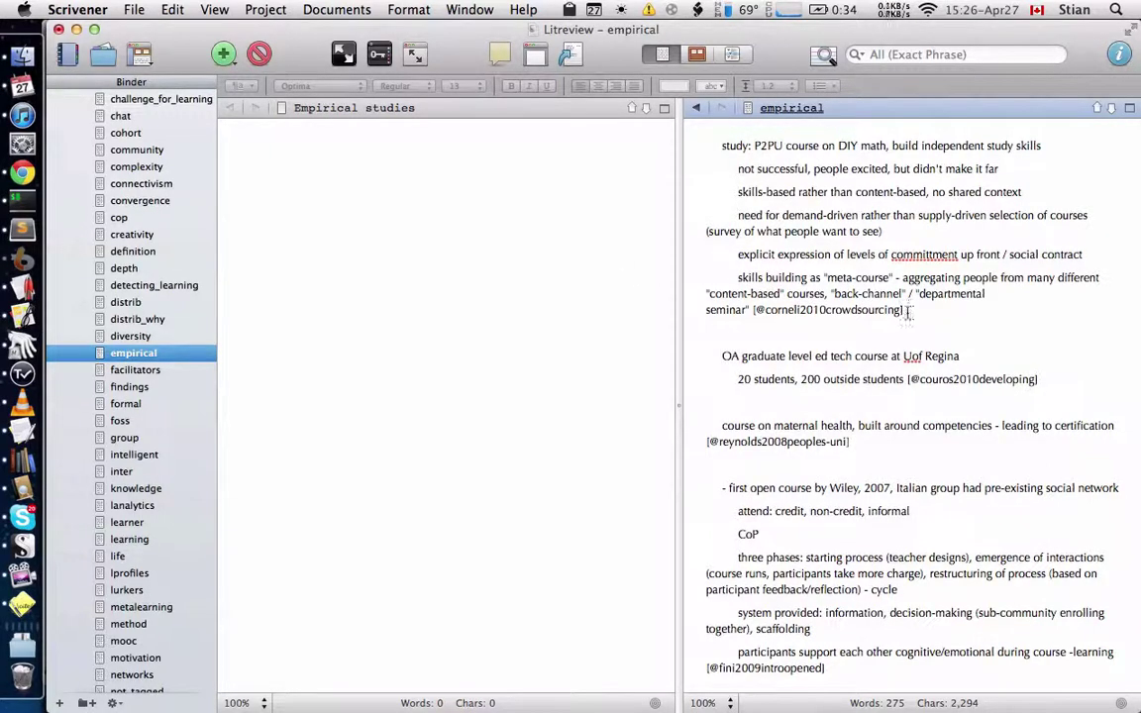
left_click_drag(909, 312, 753, 309)
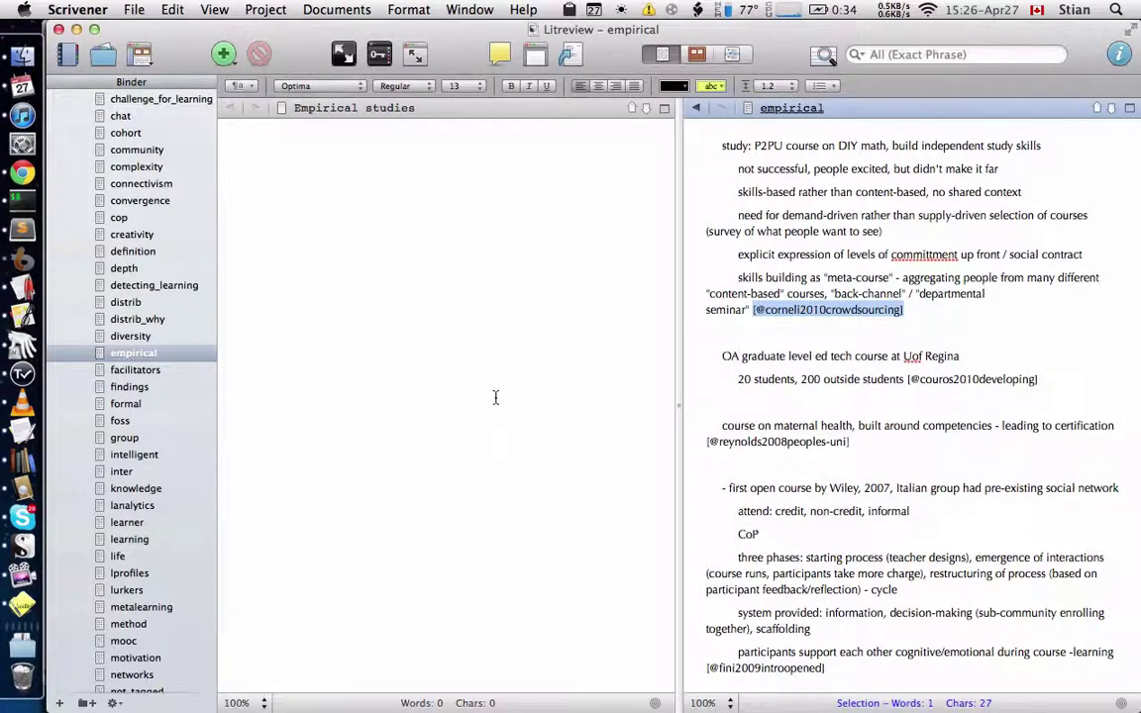
- In the Empirical studies draft, write the heading "h1. Empirical studies" and below it "There was a study on a P2PU course"
left_click(497, 273)
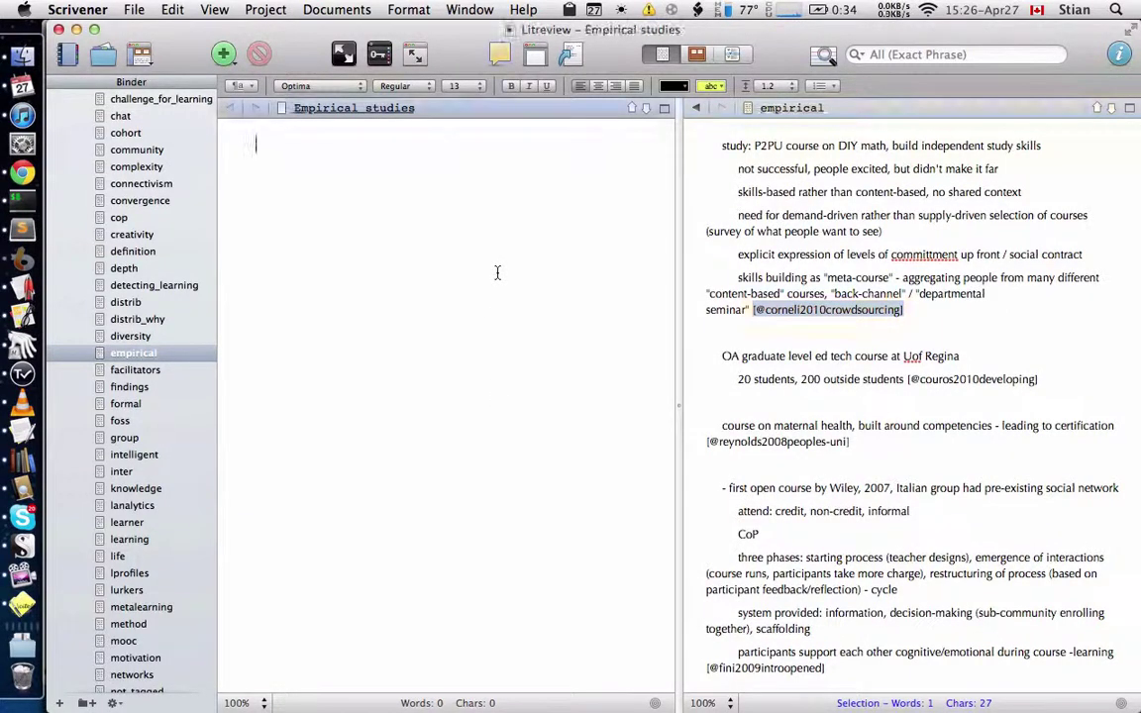
type("h1. Empirical studies")
key("Return")
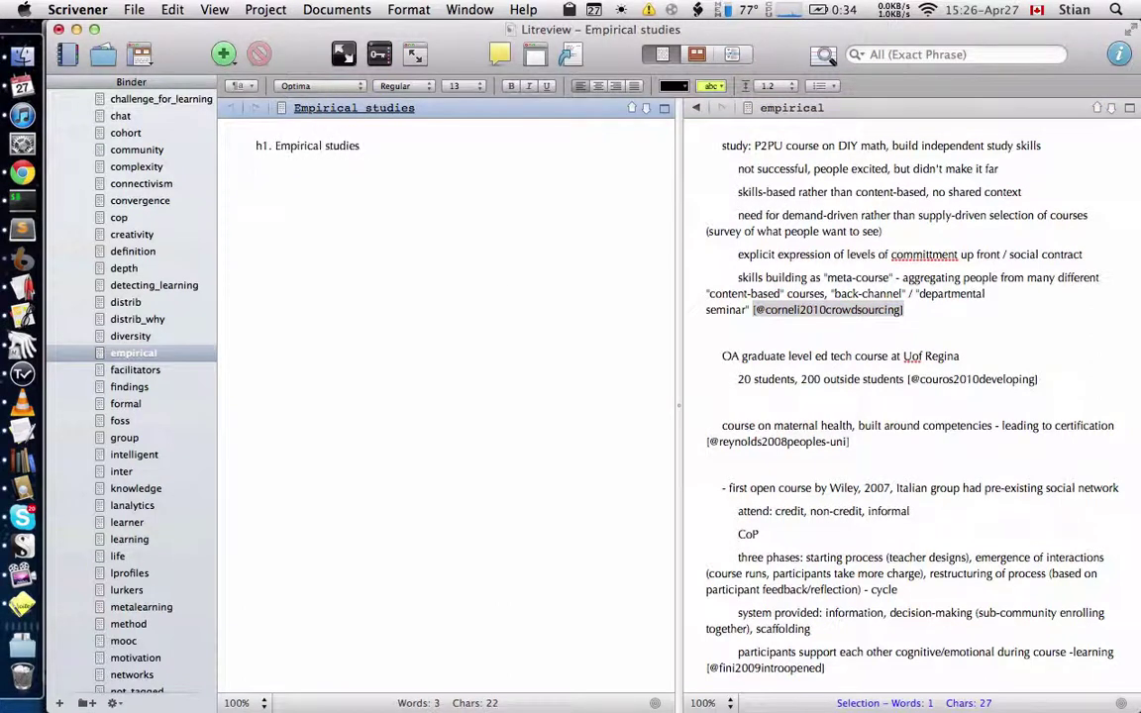
type("There was a study on a P2PU")
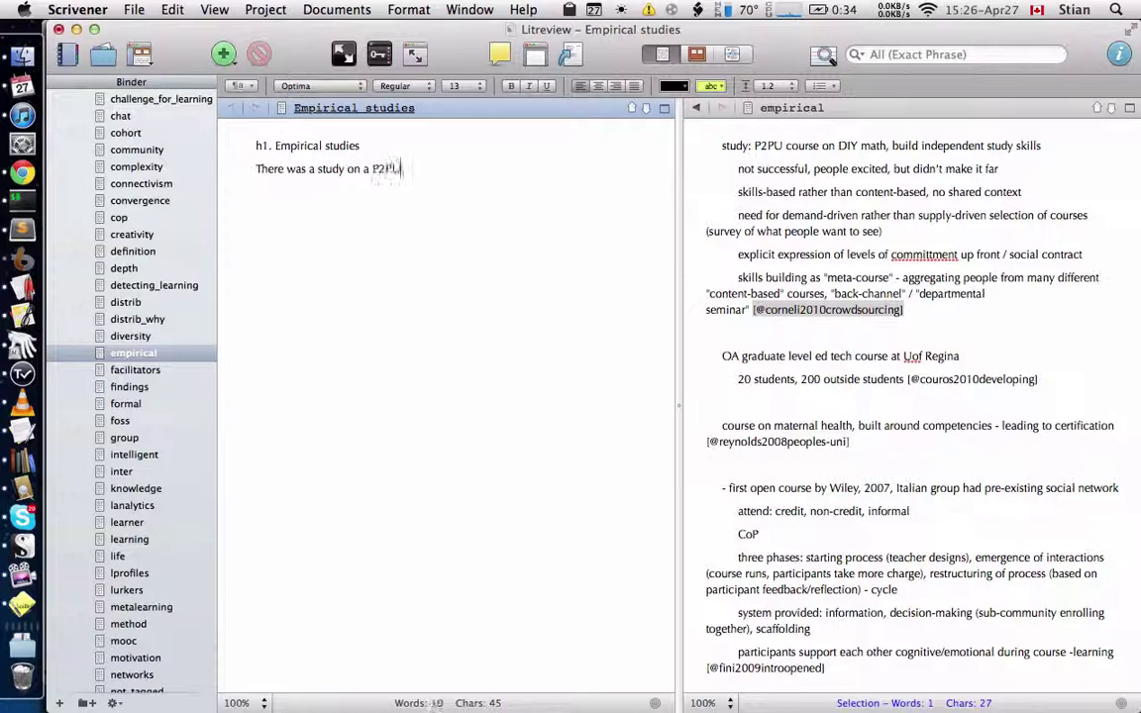
type(" course ")
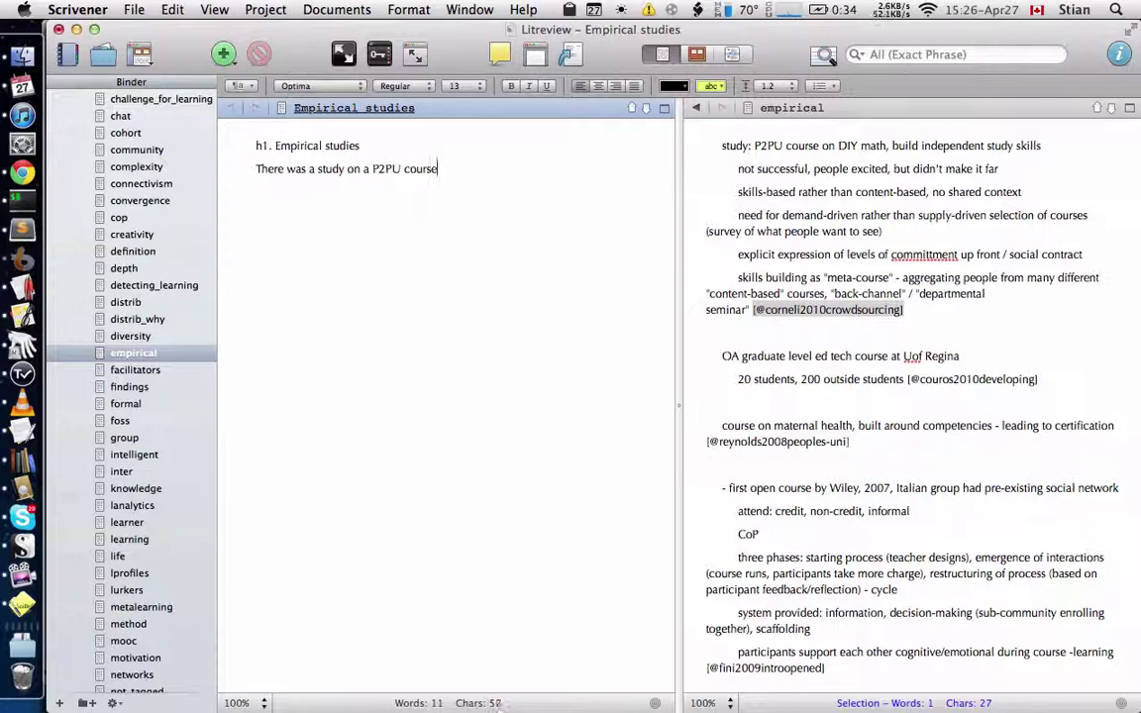
- Complete the P2PU sentence with ", see" and the citekey copied from the empirical notes, and add a new line "There was another study"
type("  [")
left_click(758, 313)
left_click_drag(753, 310, 903, 309)
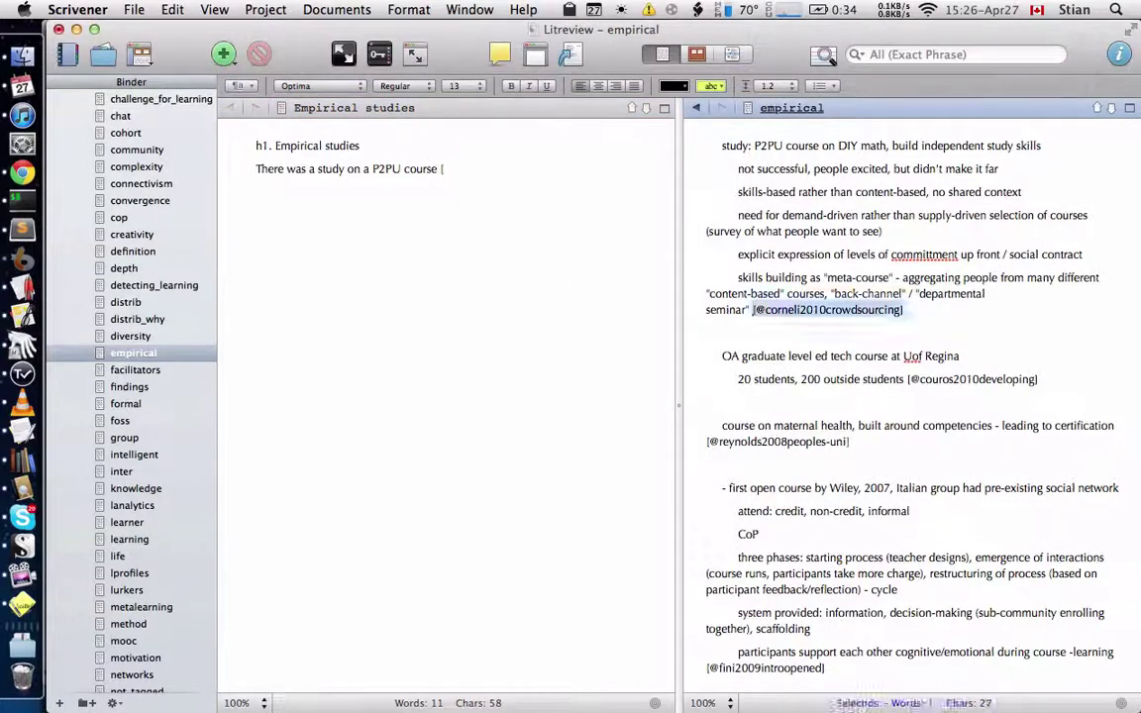
key("super+c")
left_click(495, 166)
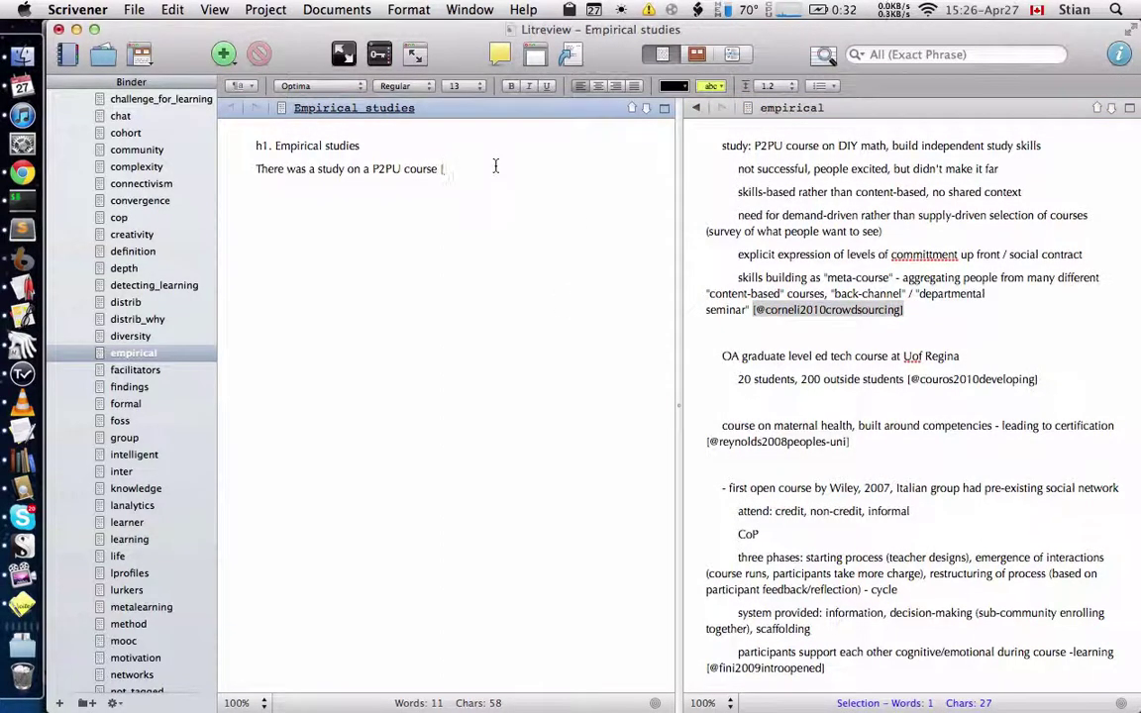
key("BackSpace")
type(", see")
key("super+v")
type(". ")
type("There was another")
type(" study")
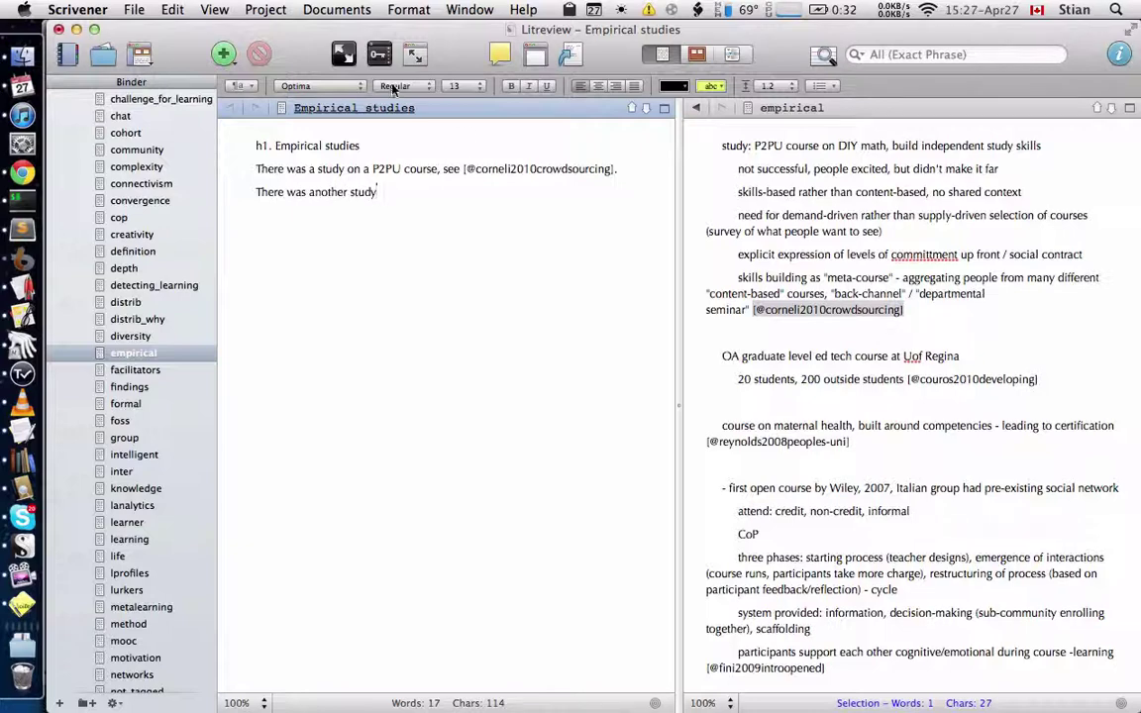
- Switch to the Lit review April 2012 project and examine the Connectivism draft, the empirical notes and the Research folders
key("super+grave")
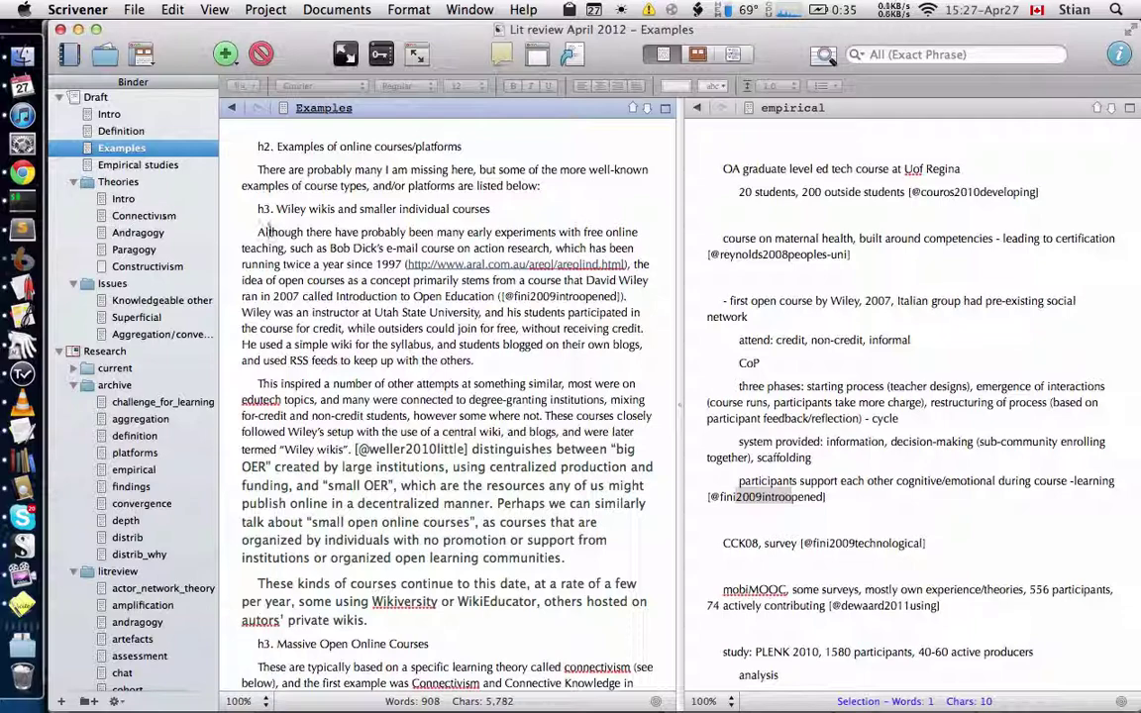
left_click(124, 200)
left_click(144, 219)
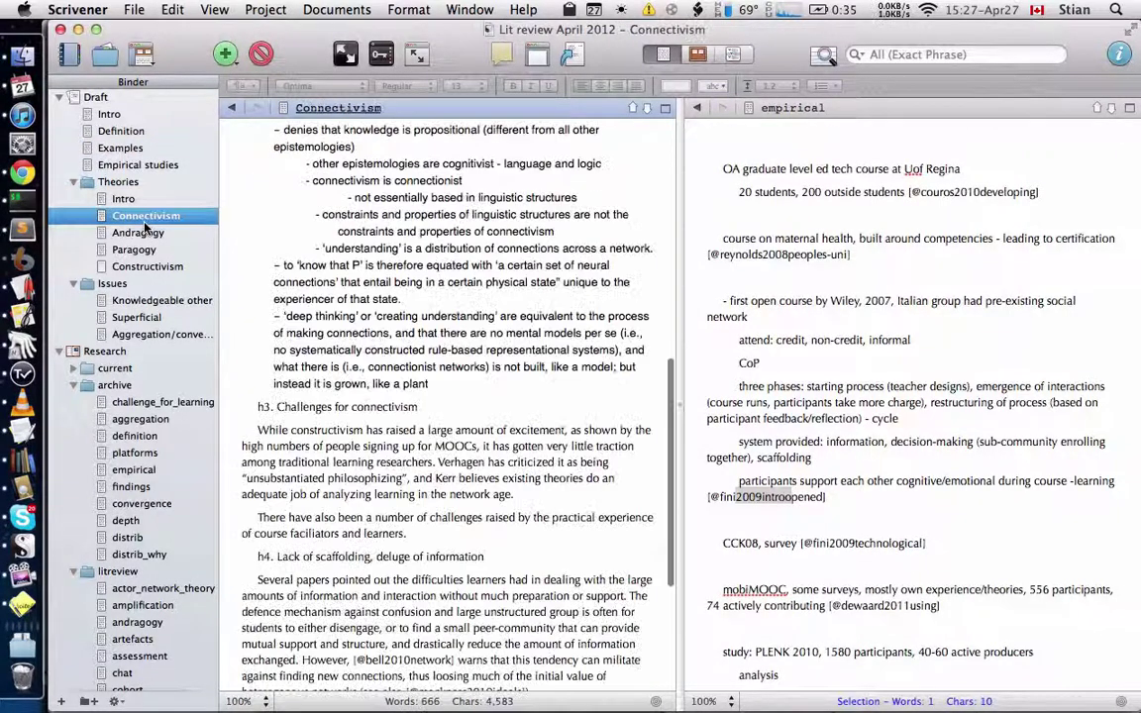
scroll(335, 227, "down", 5)
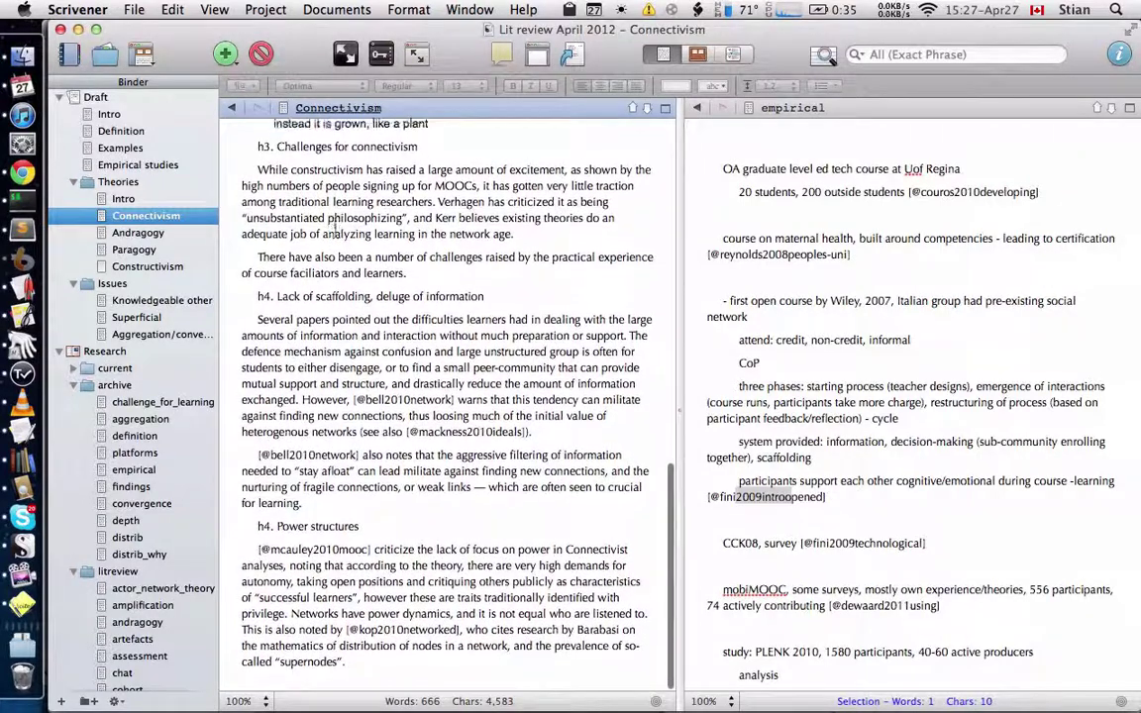
left_click(793, 190)
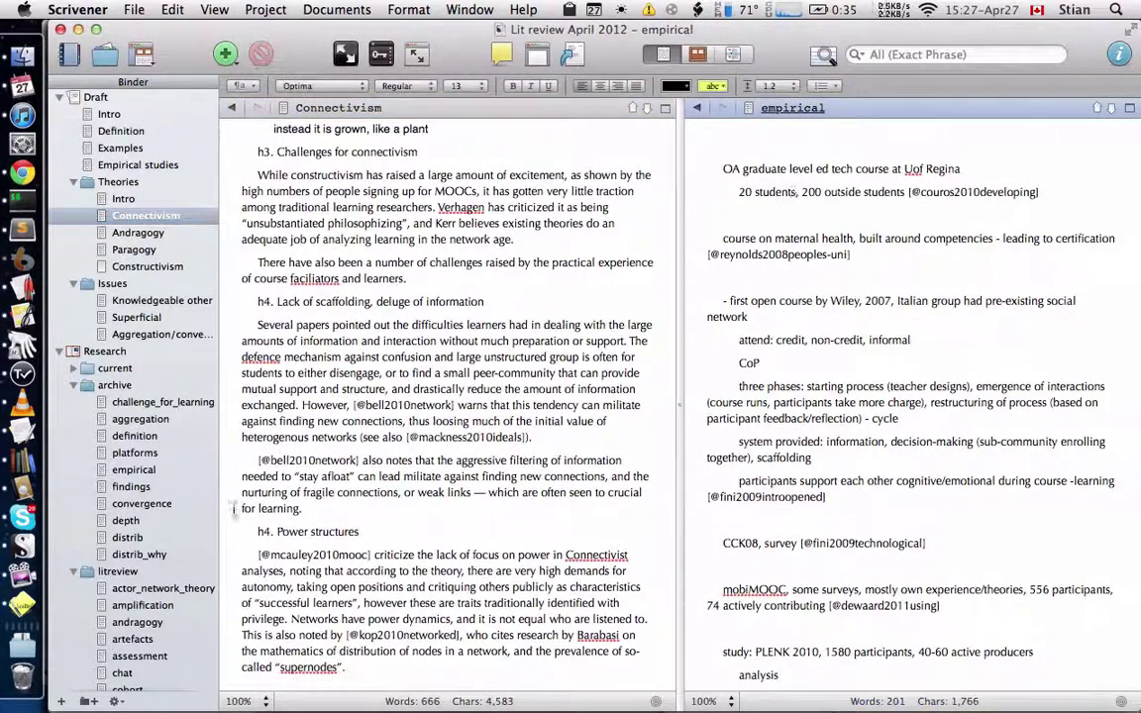
scroll(115, 426, "down", 2)
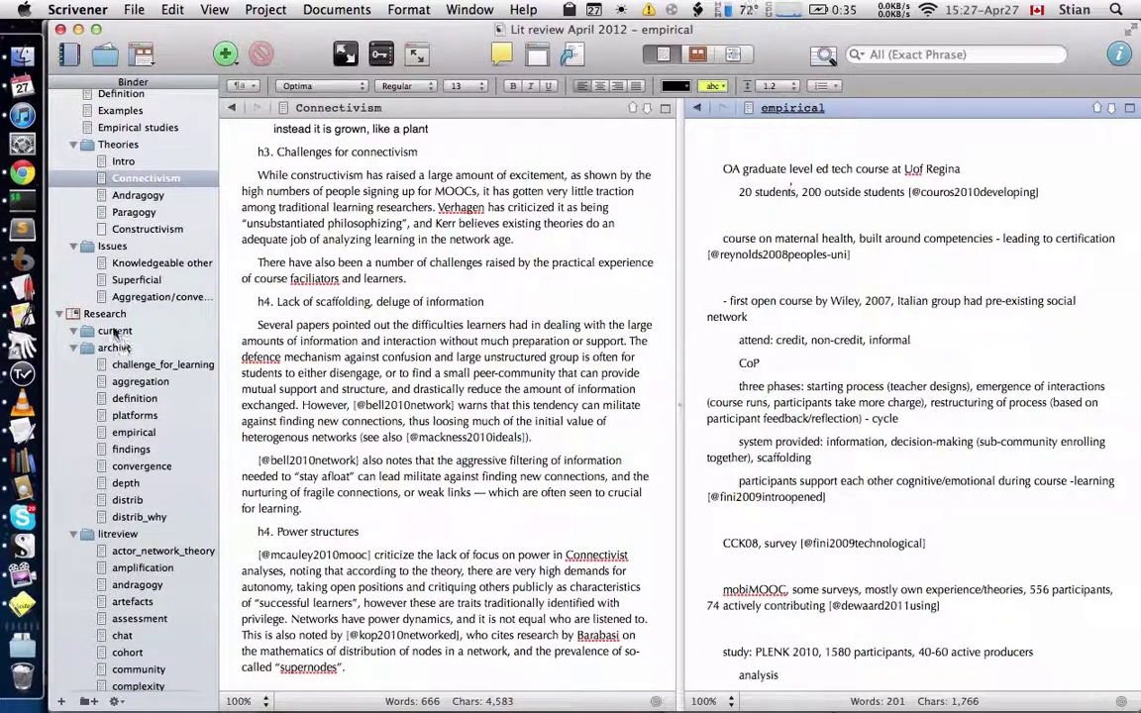
left_click(329, 325)
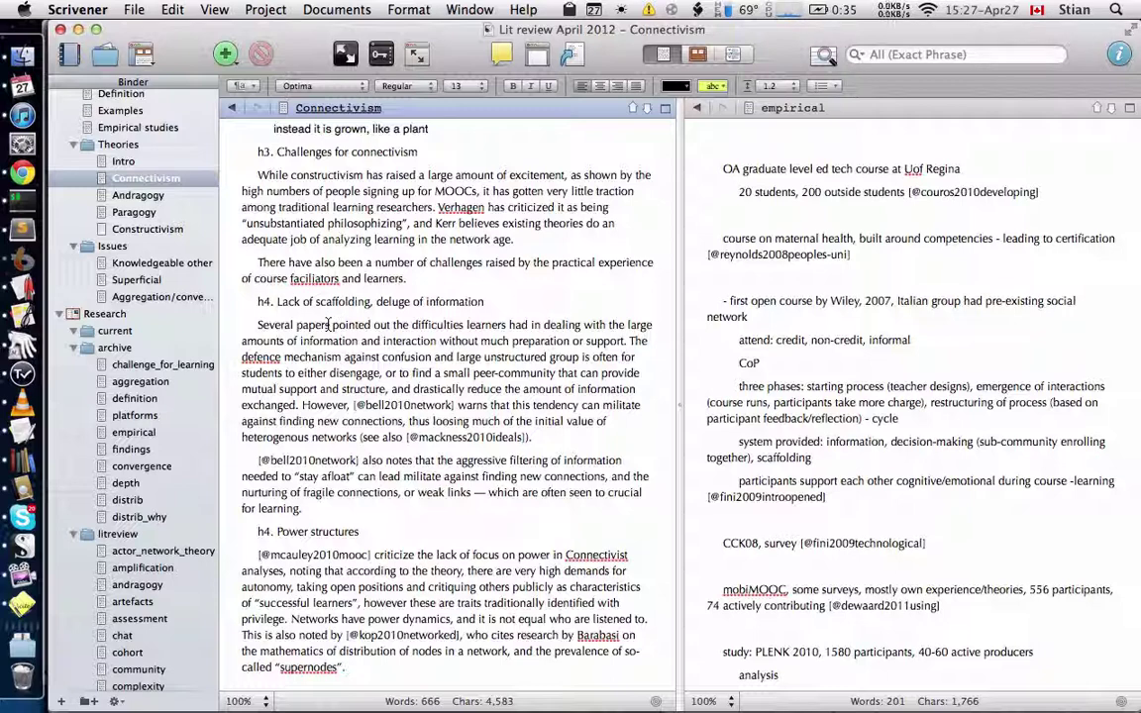
- Compile the whole draft as plain text and export it as draft_literature_review_open_courses to the pages folder, without a .txt extension
left_click(133, 9)
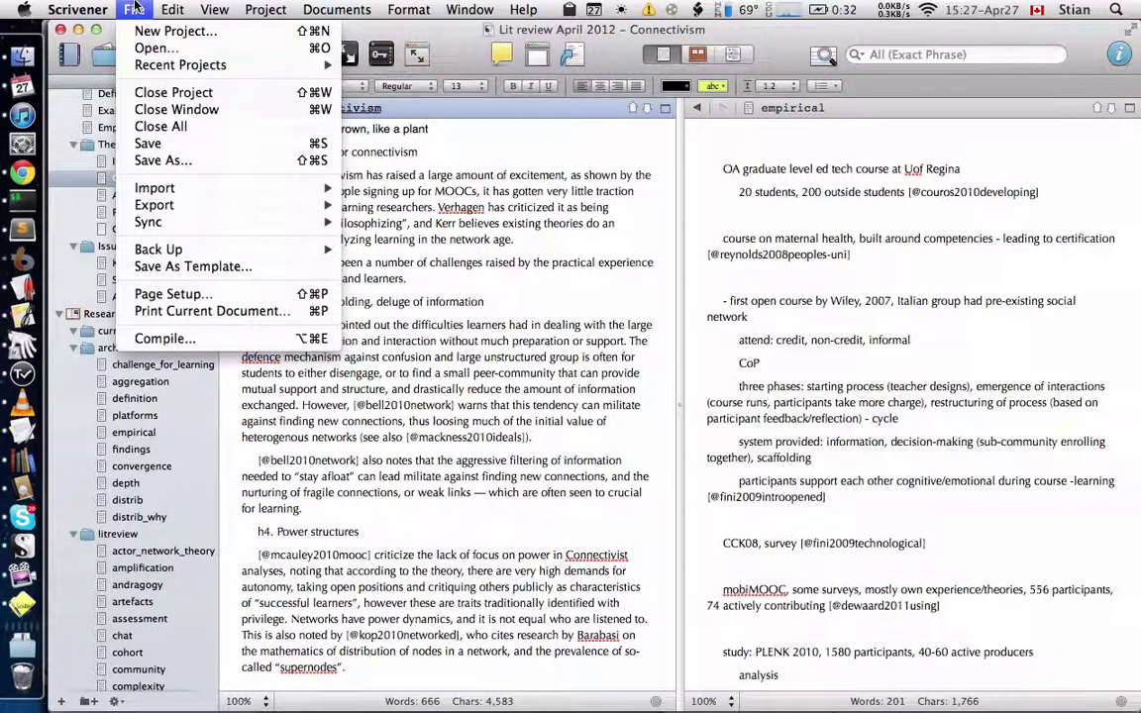
left_click(193, 338)
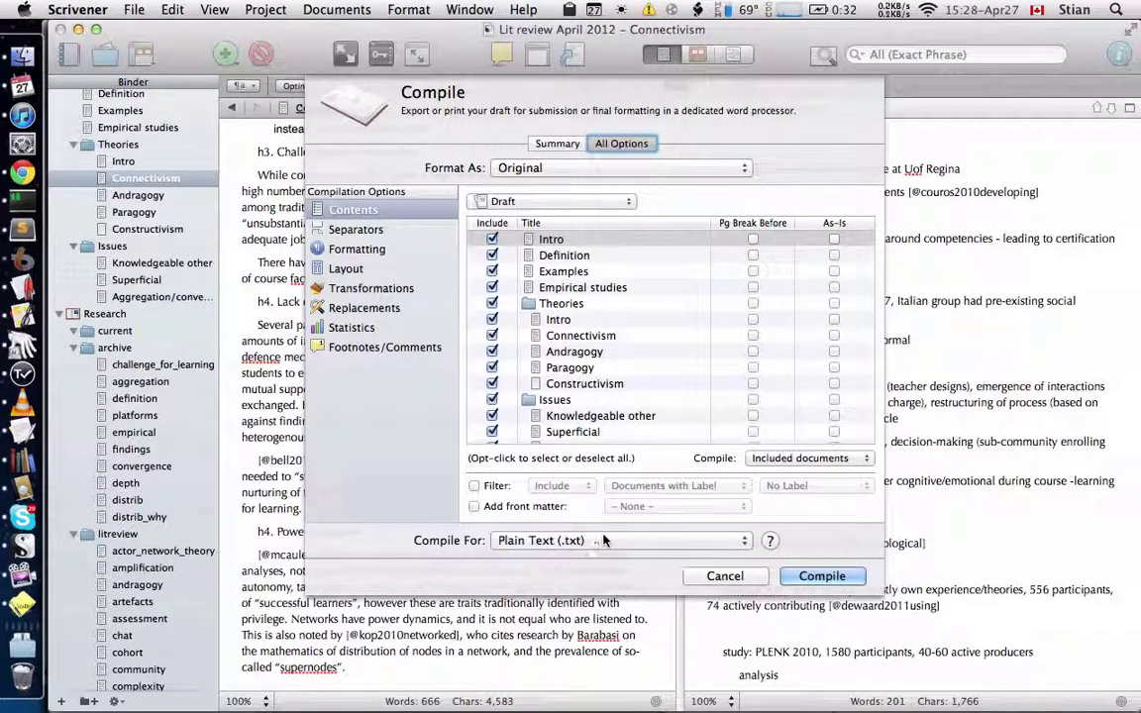
left_click(806, 581)
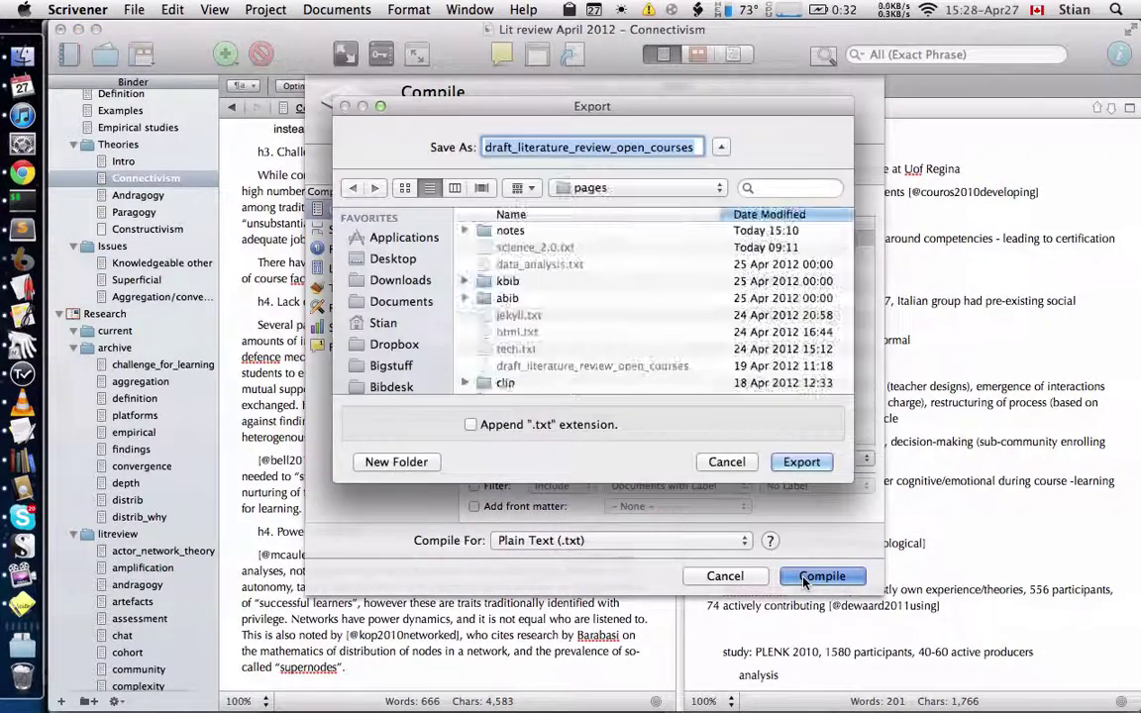
left_click(676, 146)
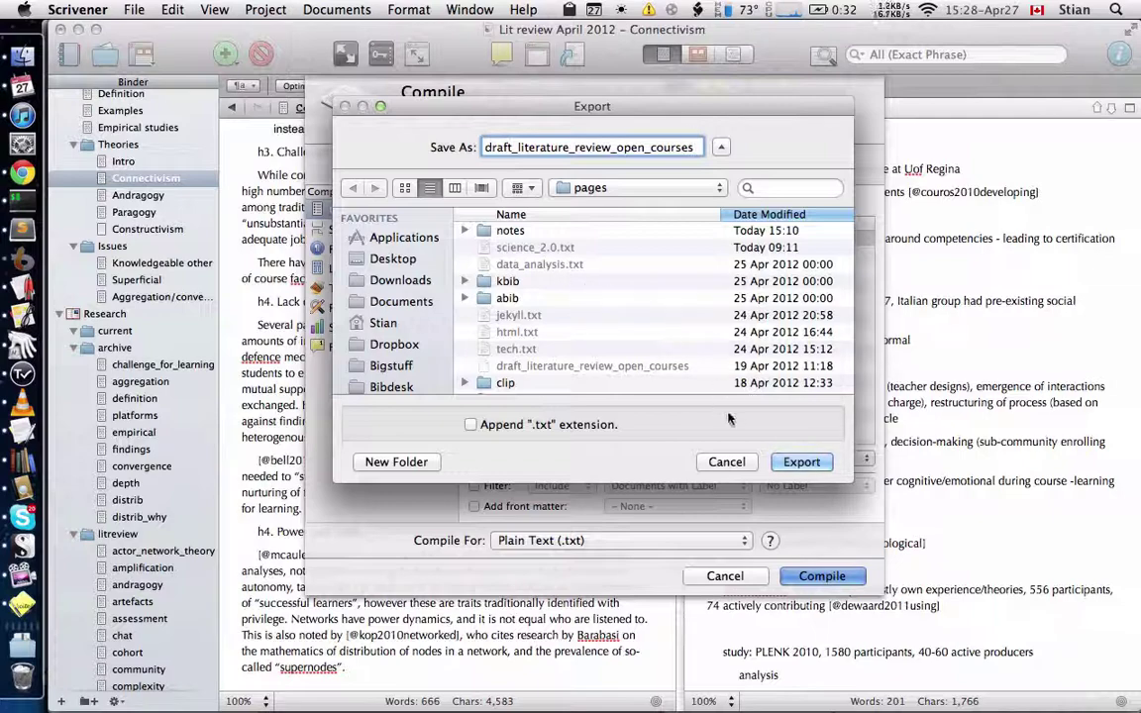
left_click(800, 463)
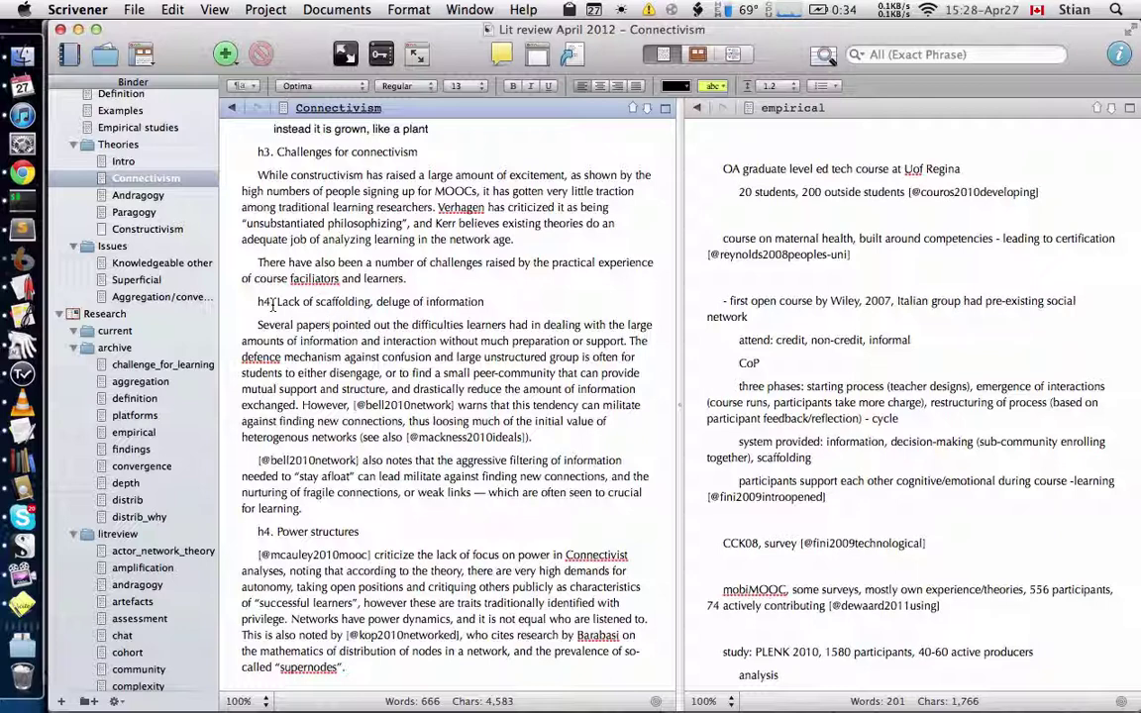
- Switch to iTerm and run convert-markdown-dokuwiki.rb with Ruby on /wiki/data/pages/draft_literature_review_open_courses
left_click(26, 178)
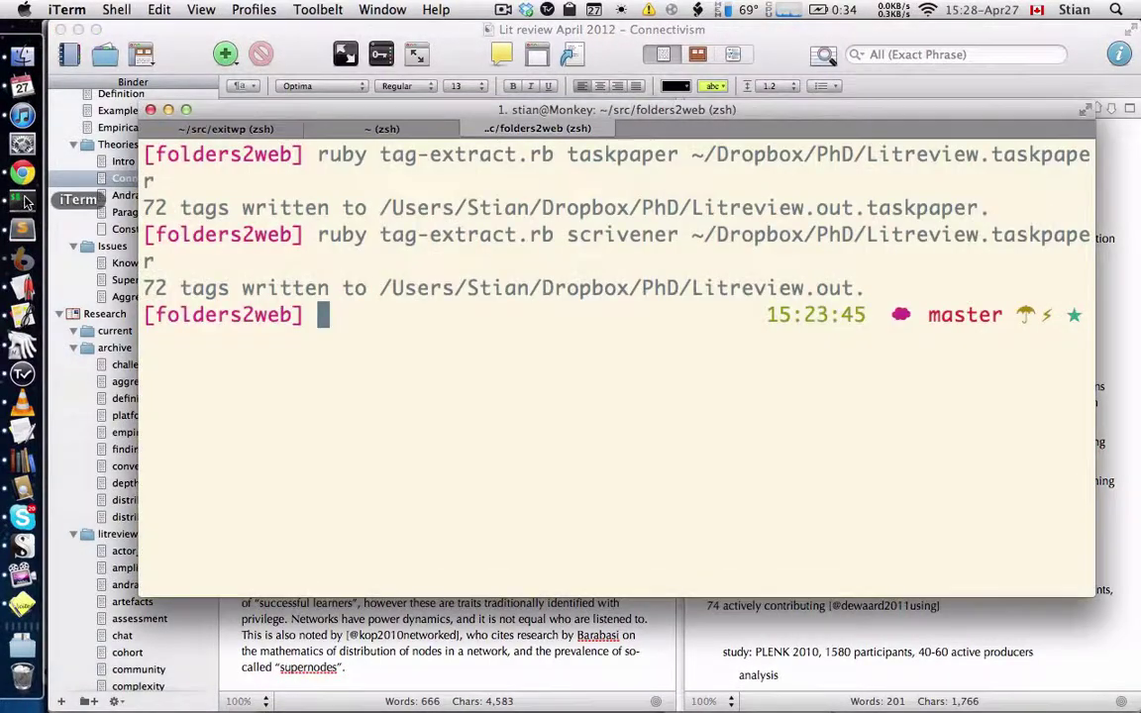
type("ruby convert-markdown-dokuwiki.rb ")
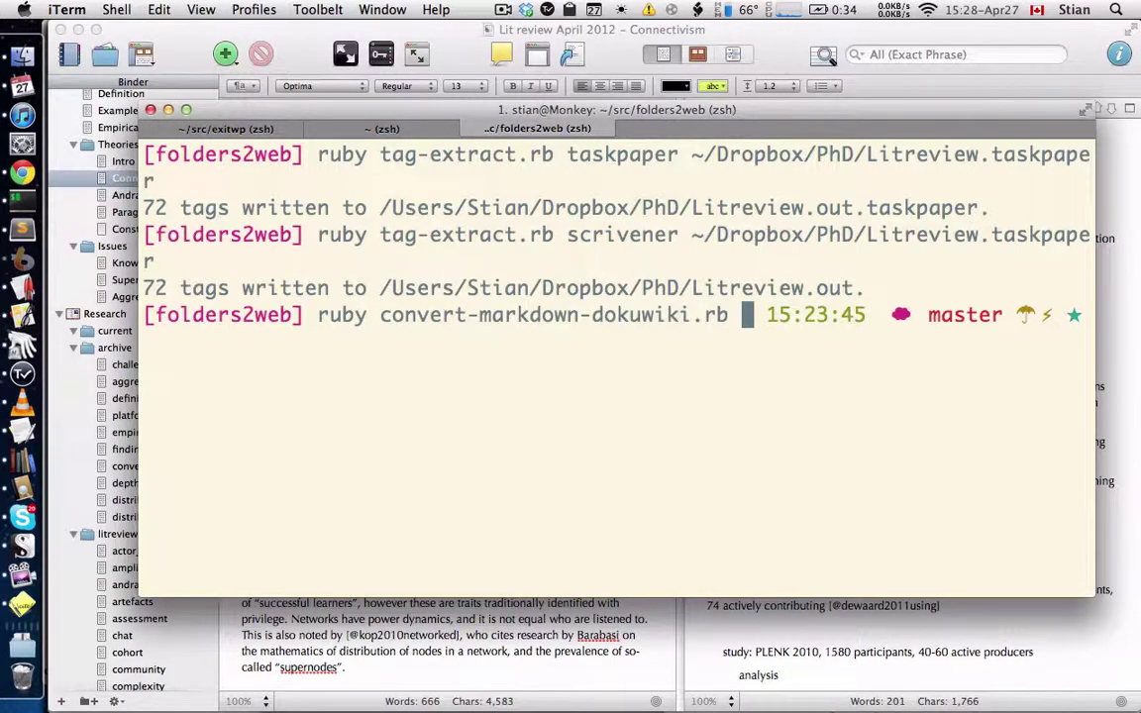
type("/wiki/")
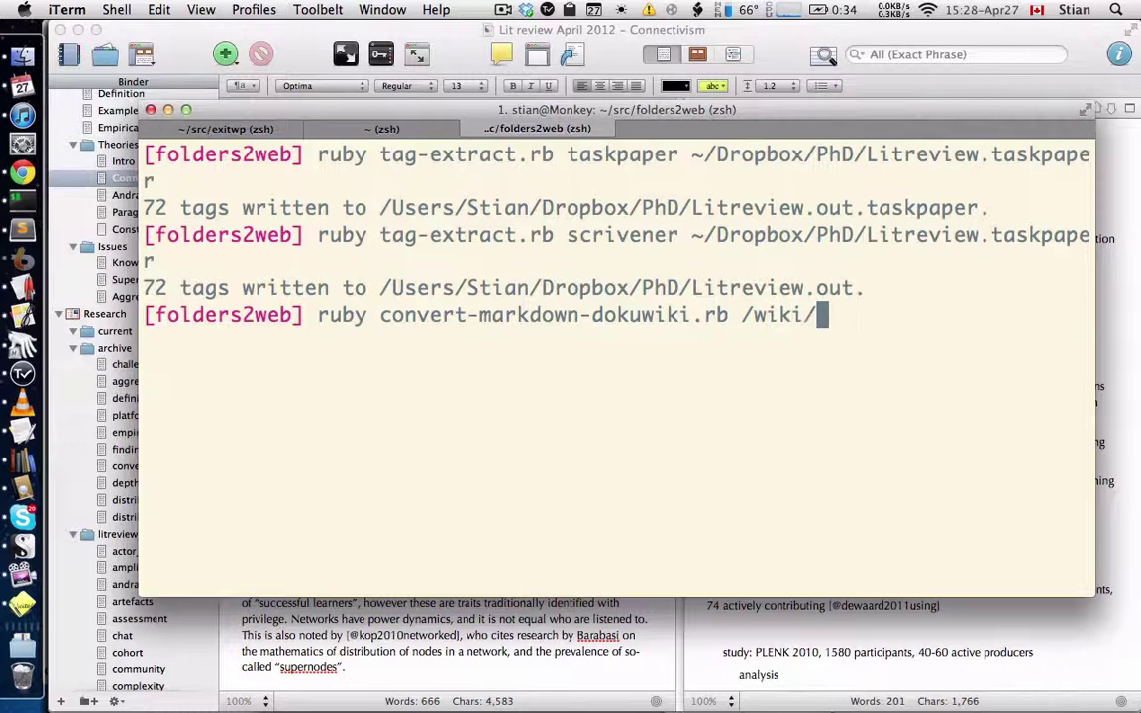
type("data/pages/")
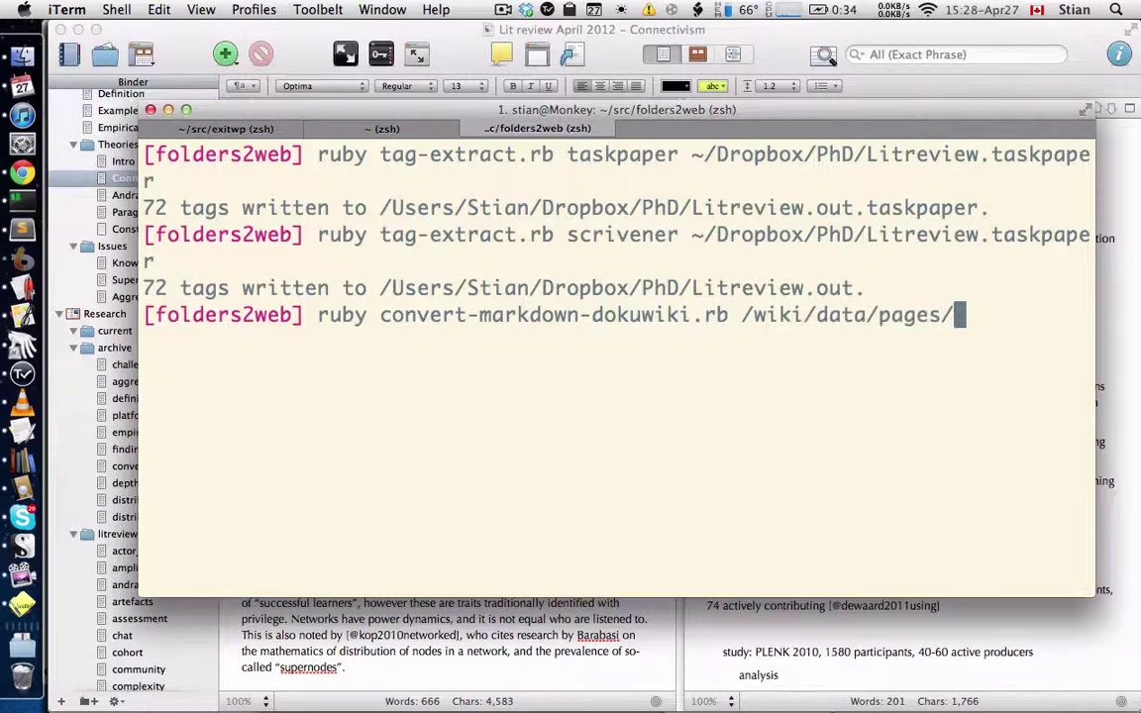
type("d")
key("Tab")
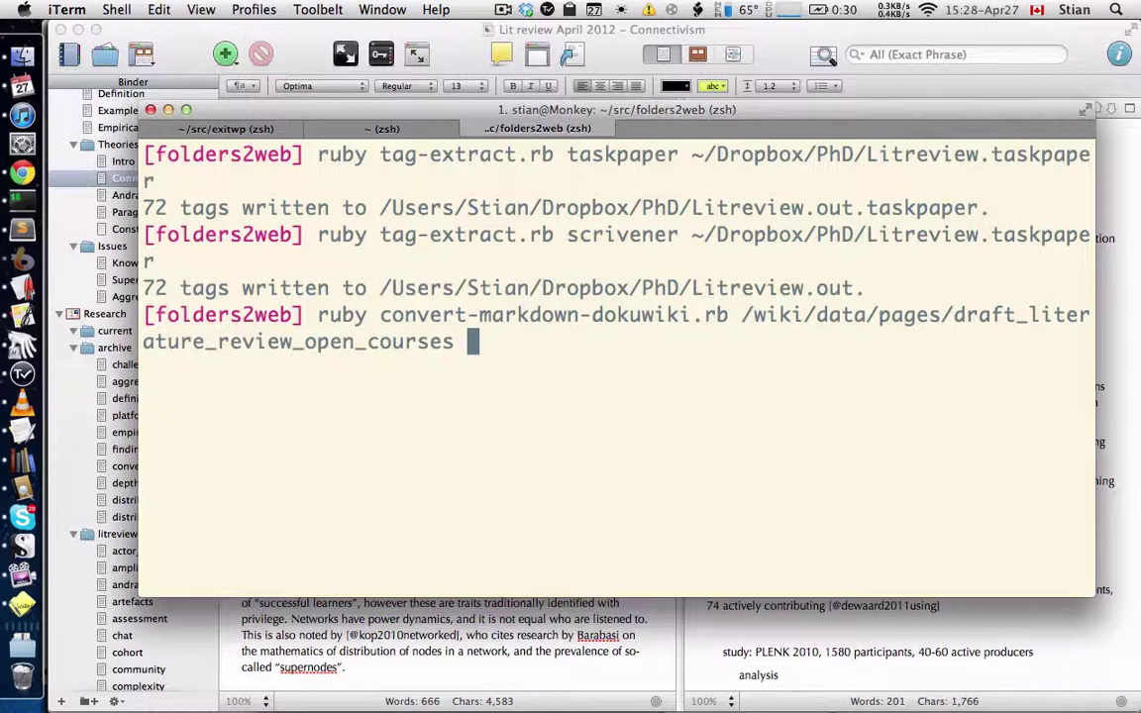
key("Return")
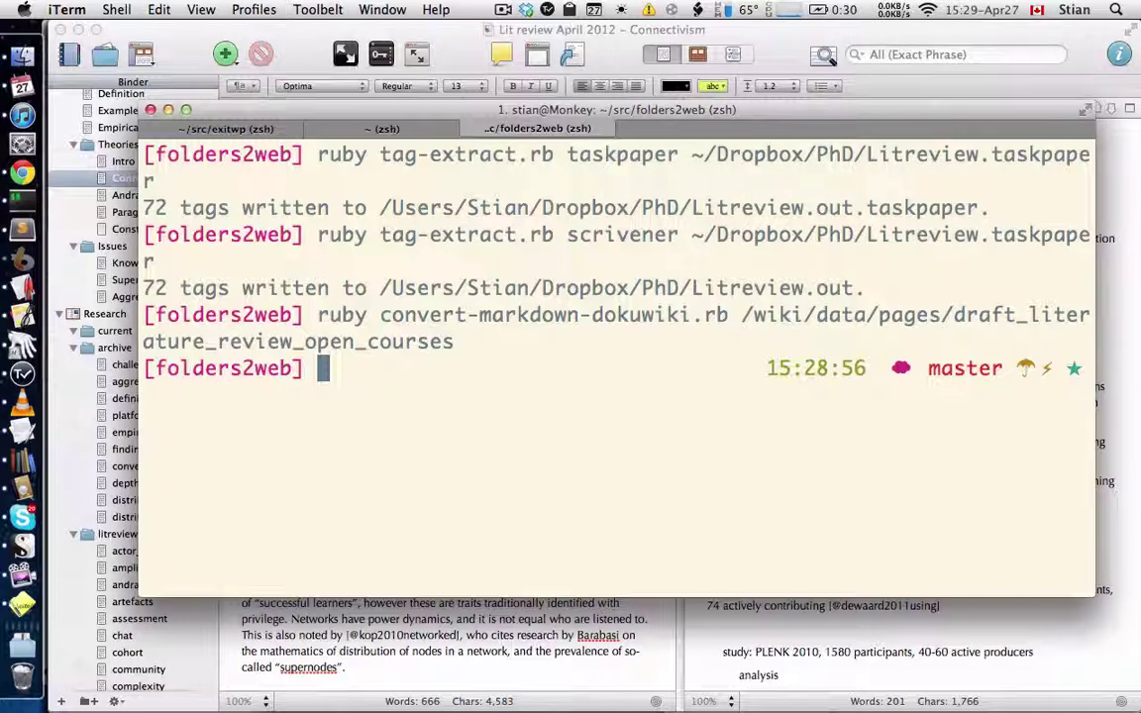
- Switch to Chrome and open the local wiki page Draft Literature Review Open Courses in a new tab of the wiki window
key("super+Tab")
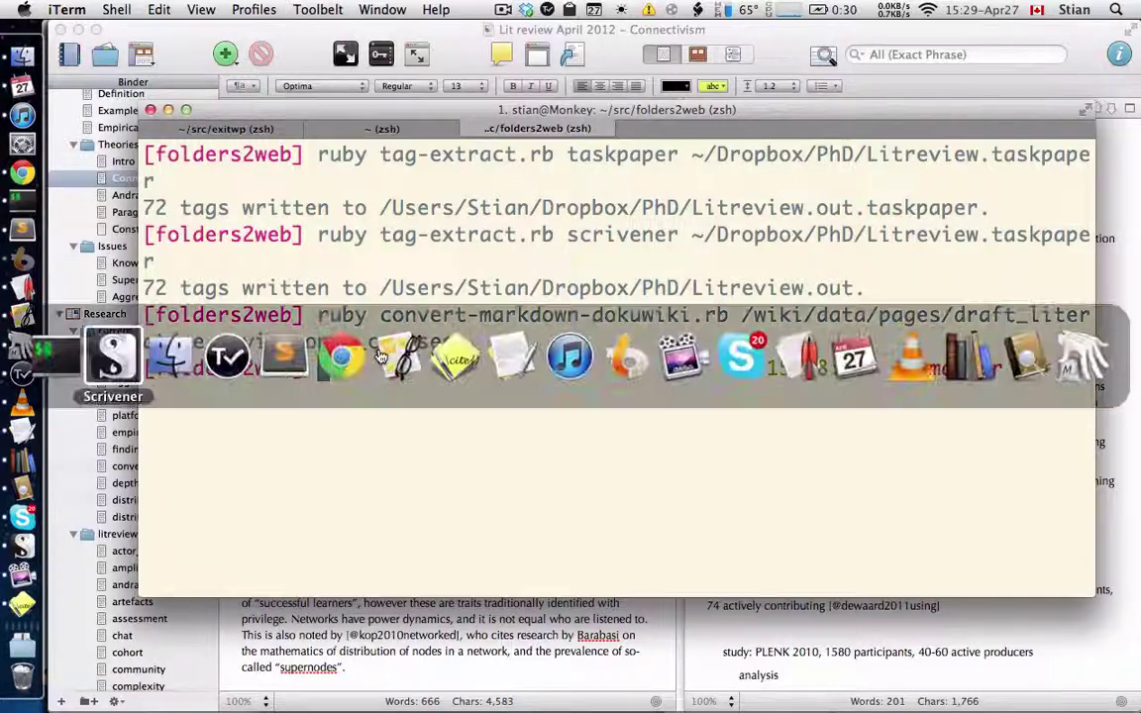
key("super+Tab")
key("super+Tab")
key("super+Tab")
key("super+Tab")
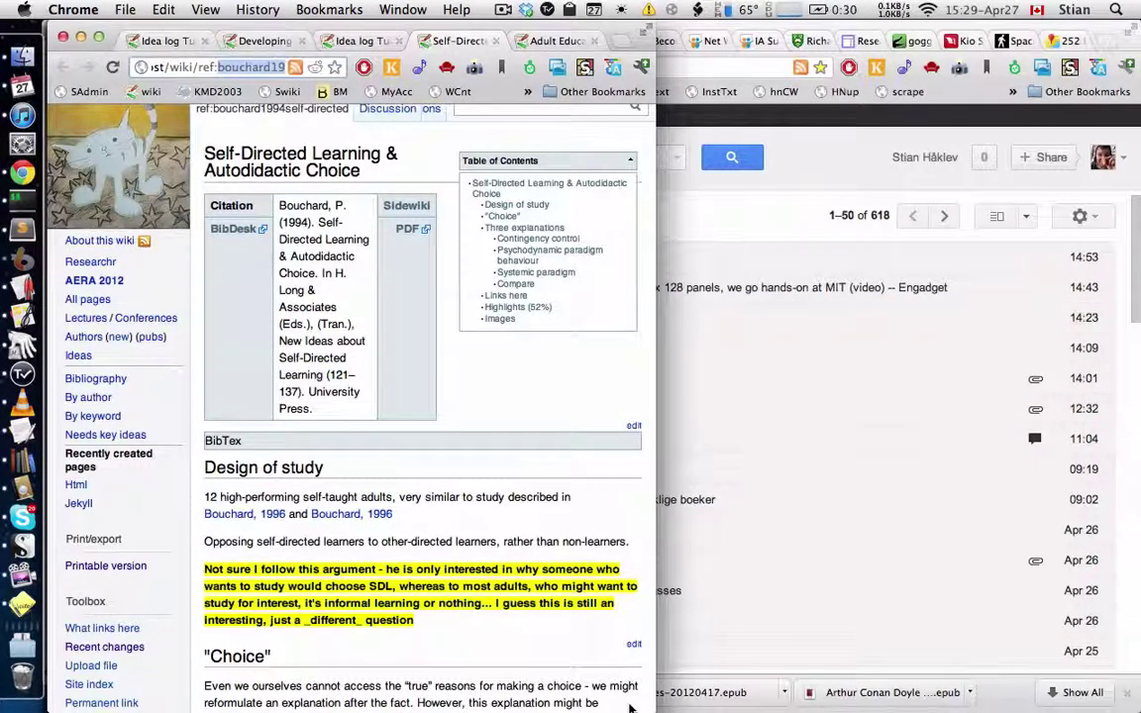
key("ctrl+alt+super+Right")
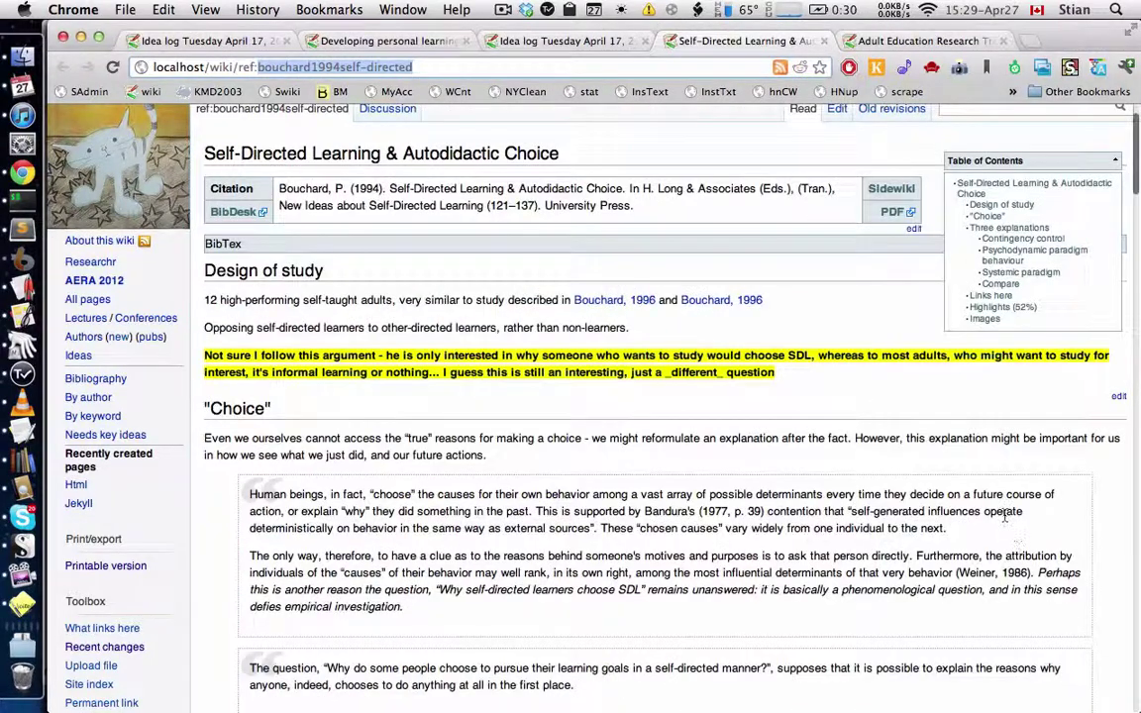
key("super+t")
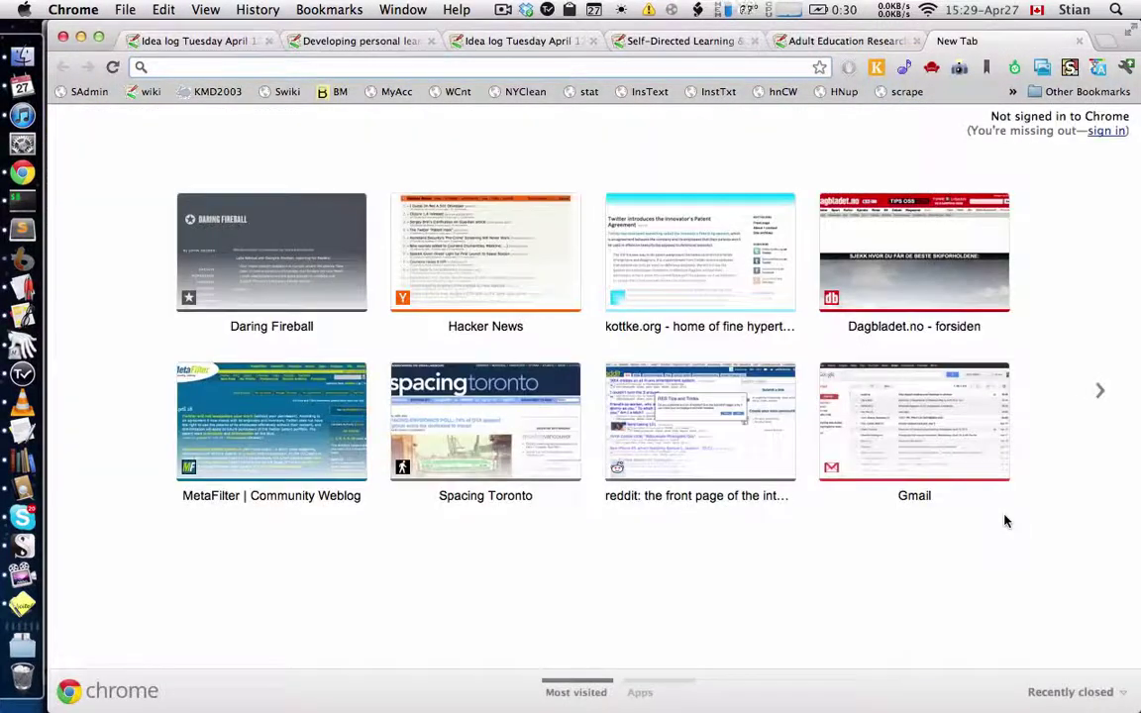
type("Dr")
key("Return")
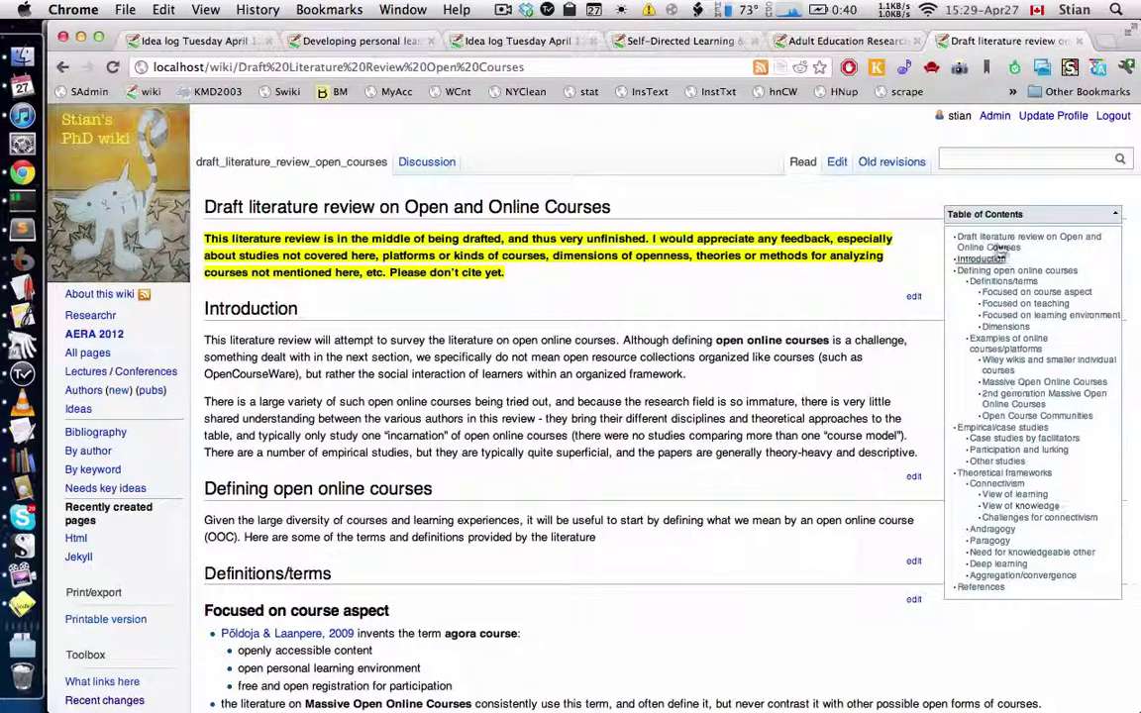
- Examine the wiki draft's definitions sections and follow the citation linked in the open teaching methodologies bullet to its reference page
scroll(439, 340, "down", 6)
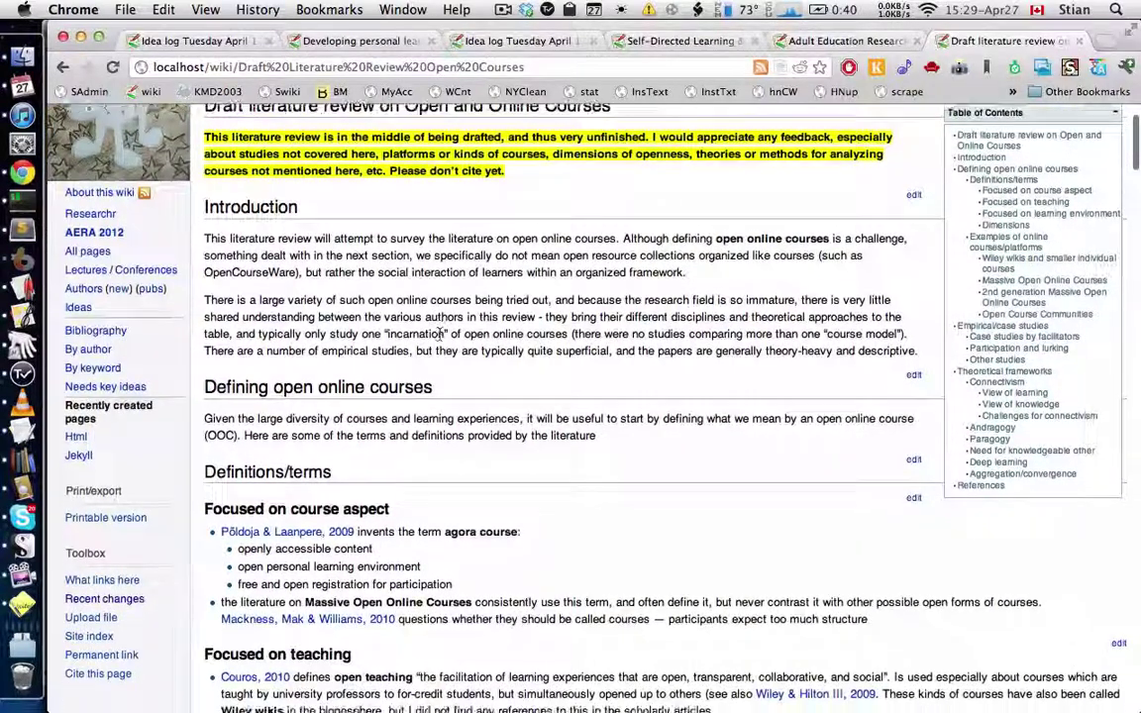
scroll(449, 261, "down", 2)
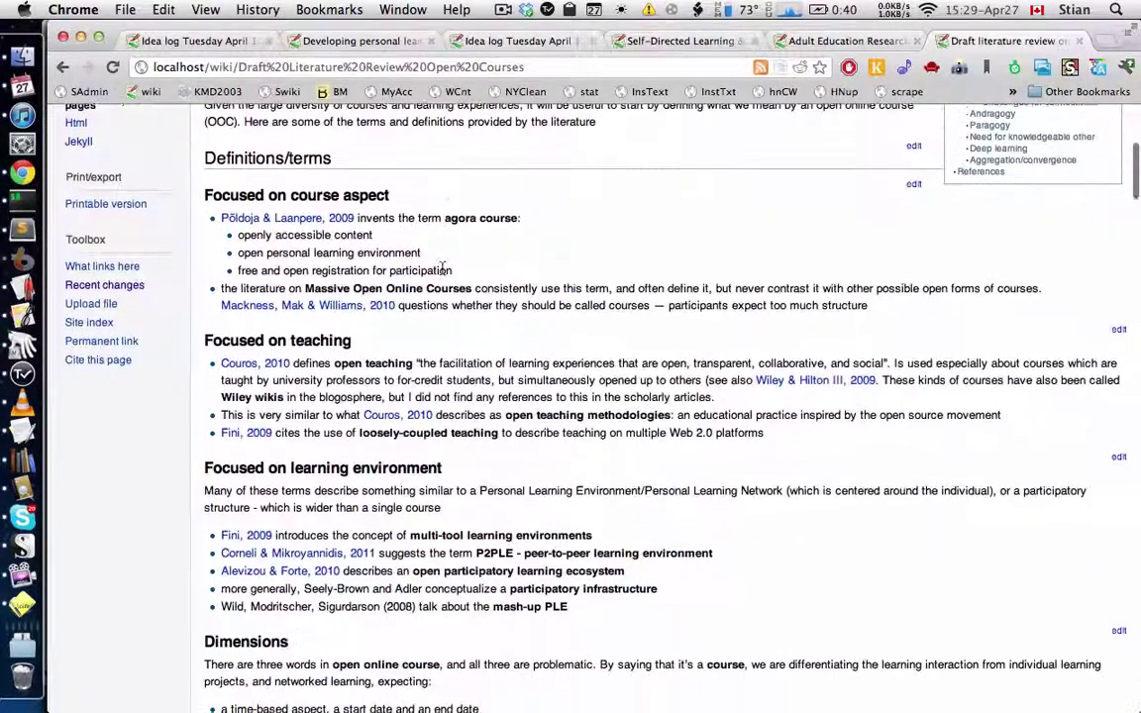
scroll(447, 323, "down", 5)
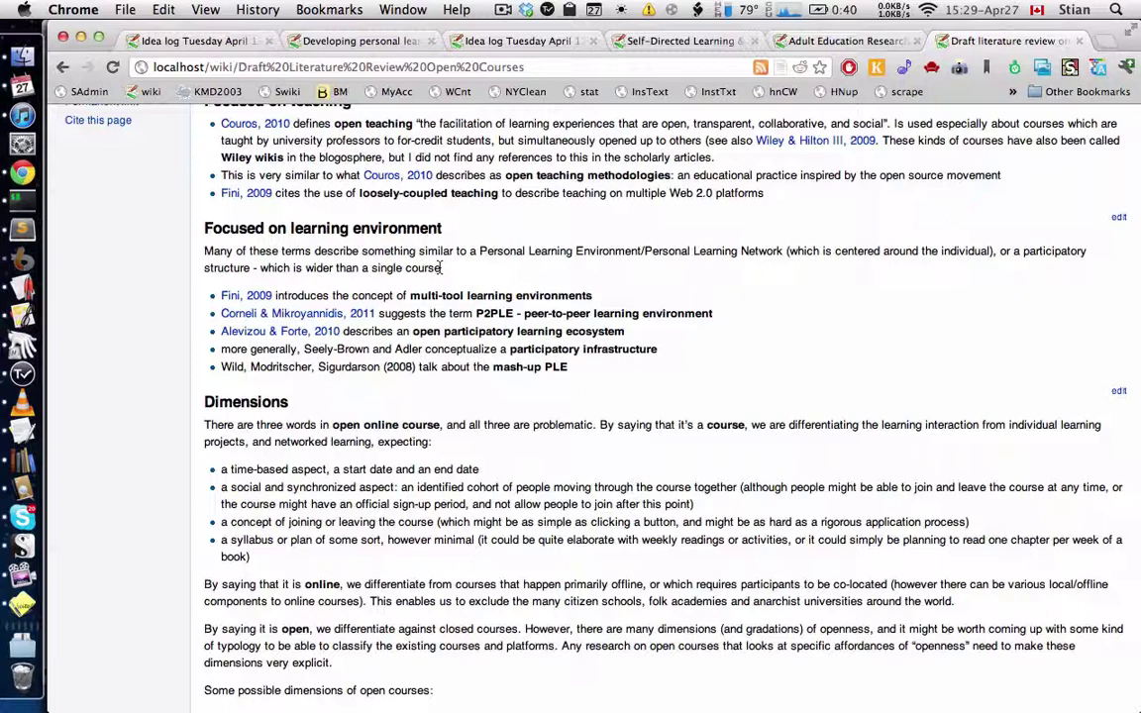
mouse_move(401, 177)
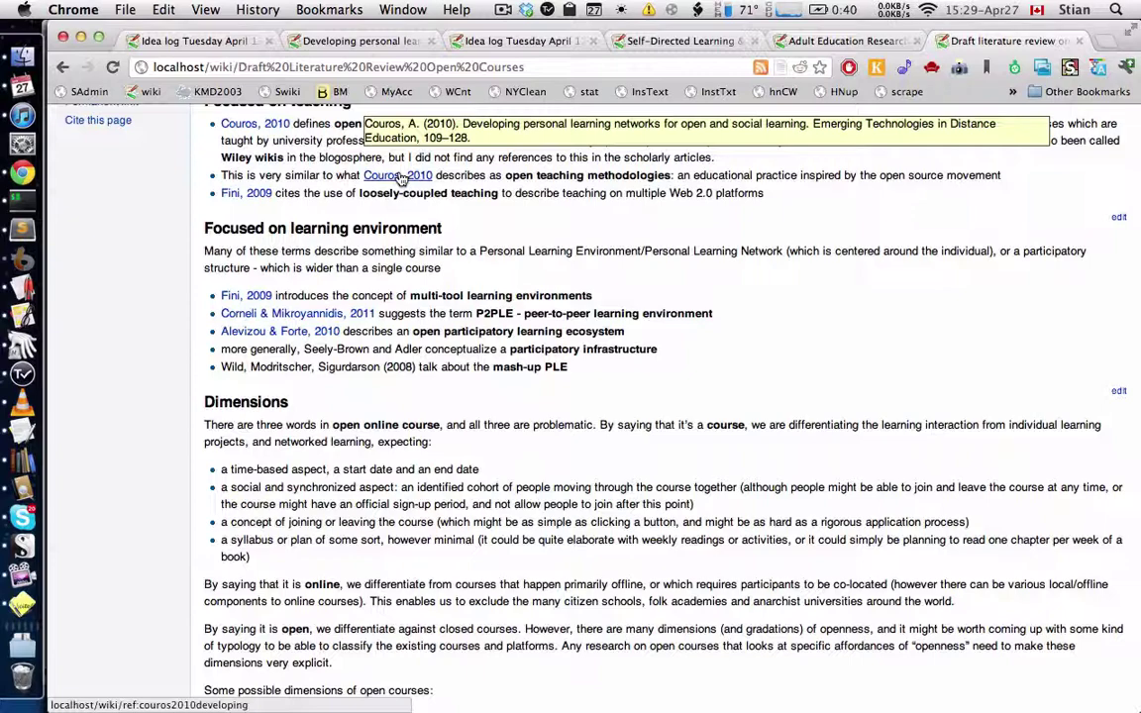
left_click(401, 176)
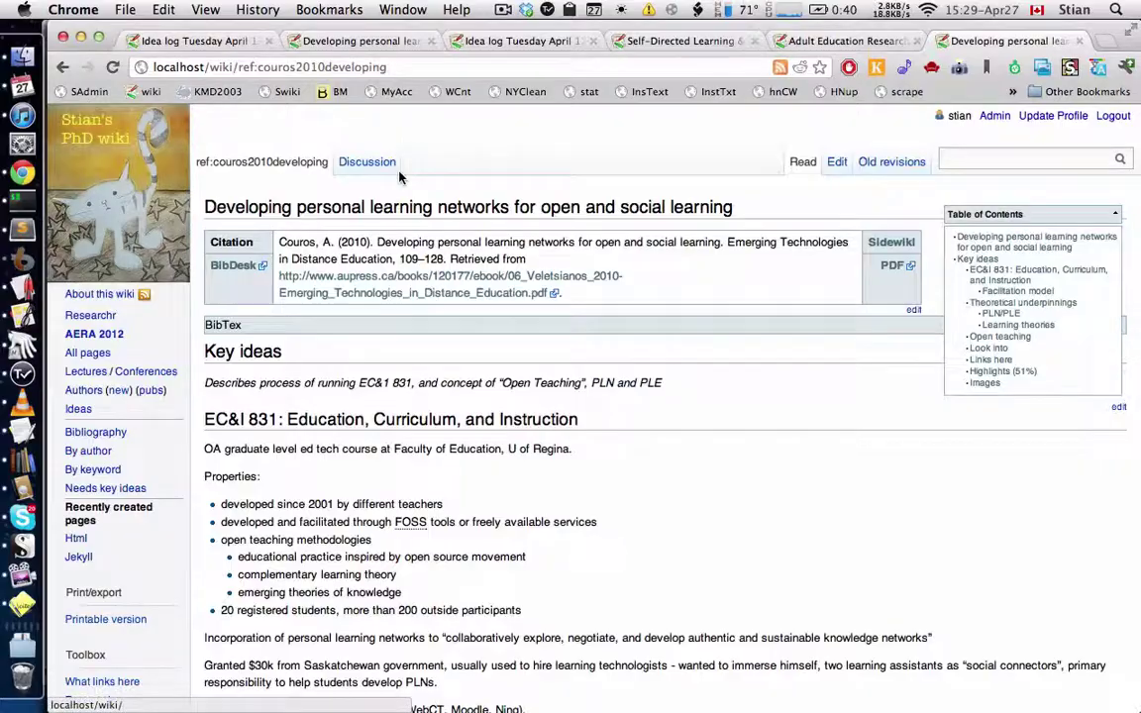
- Return to the draft literature review page and examine its remaining sections down to the References list
left_click(62, 66)
scroll(325, 276, "down", 20)
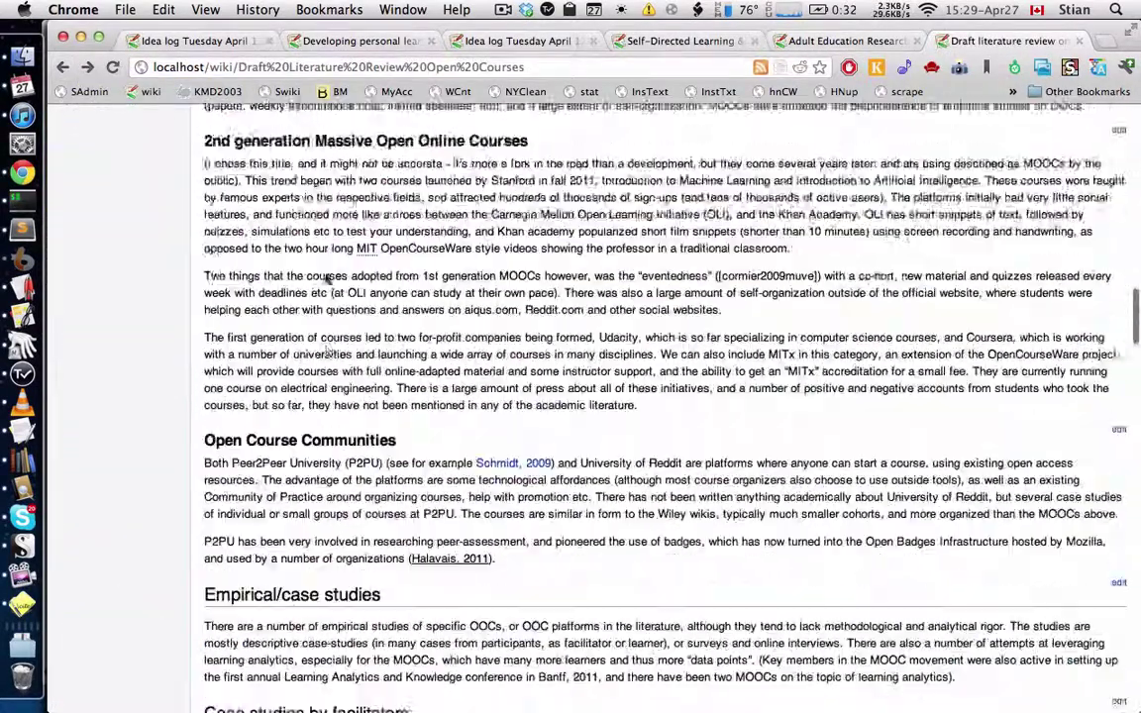
scroll(325, 275, "down", 20)
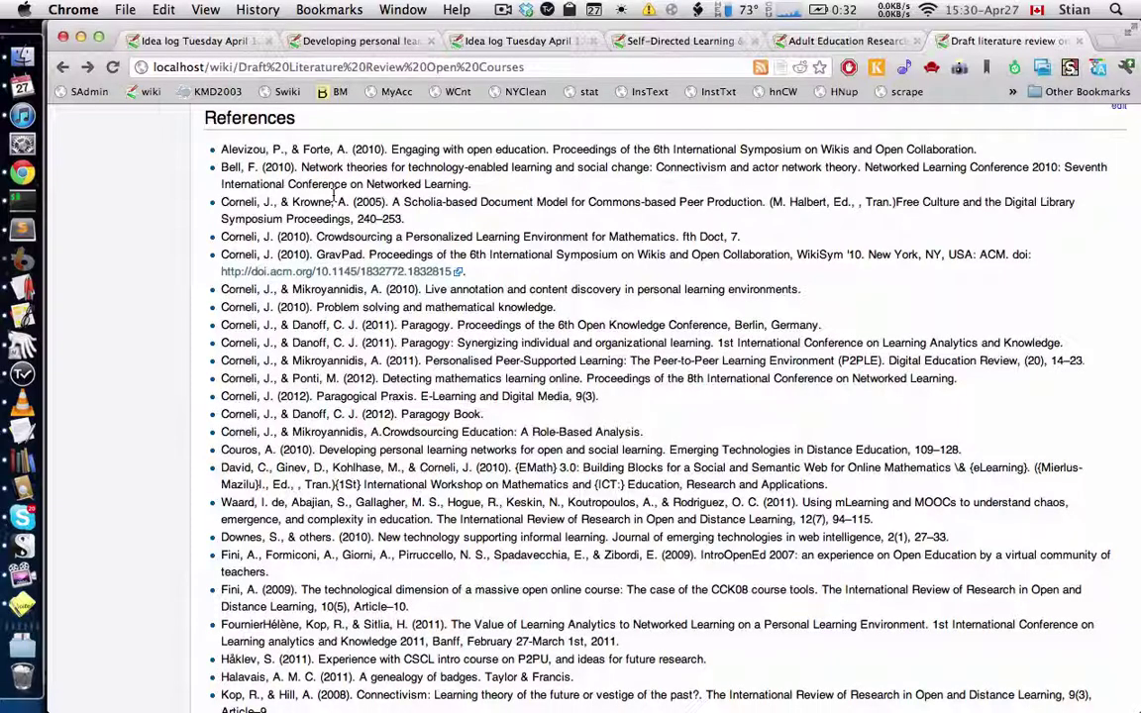
scroll(334, 196, "up", 20)
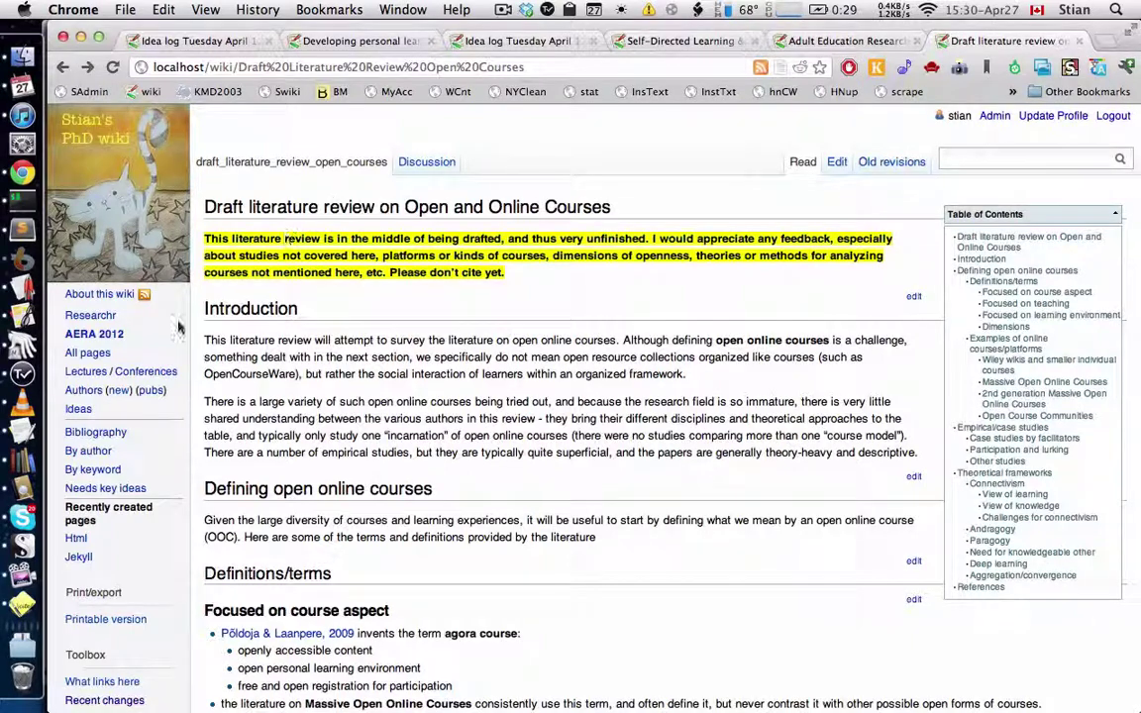
- Switch to the tag-sorted Litreview.out notes in TaskPaper
left_click(22, 337)
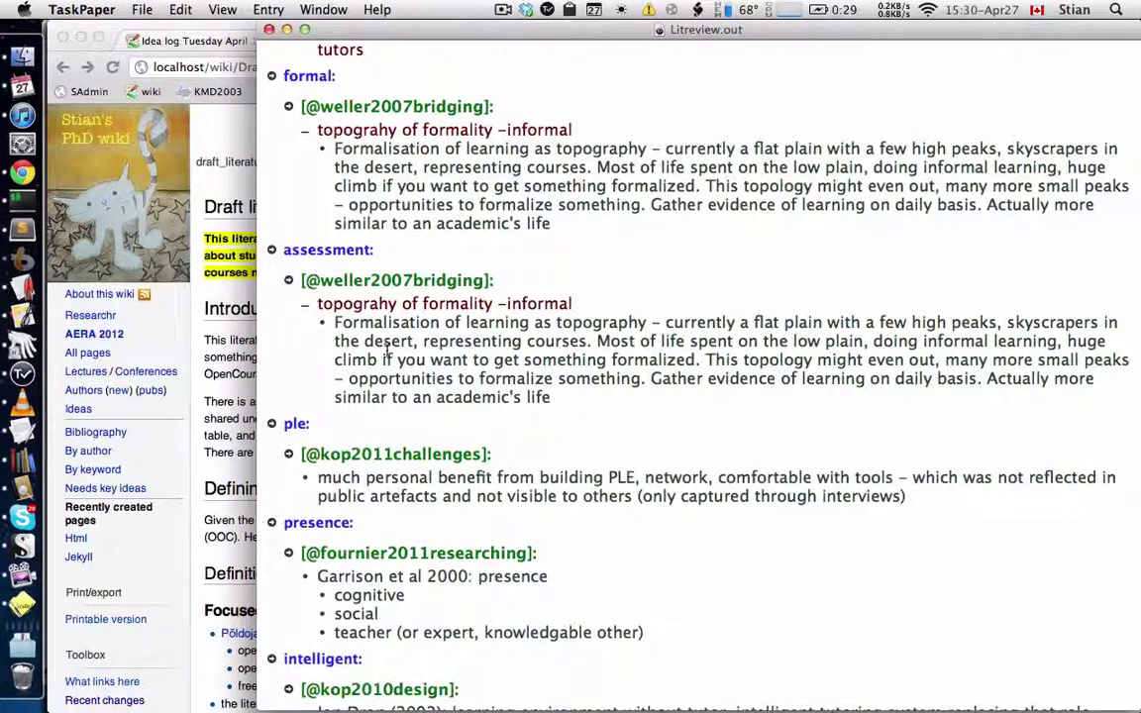